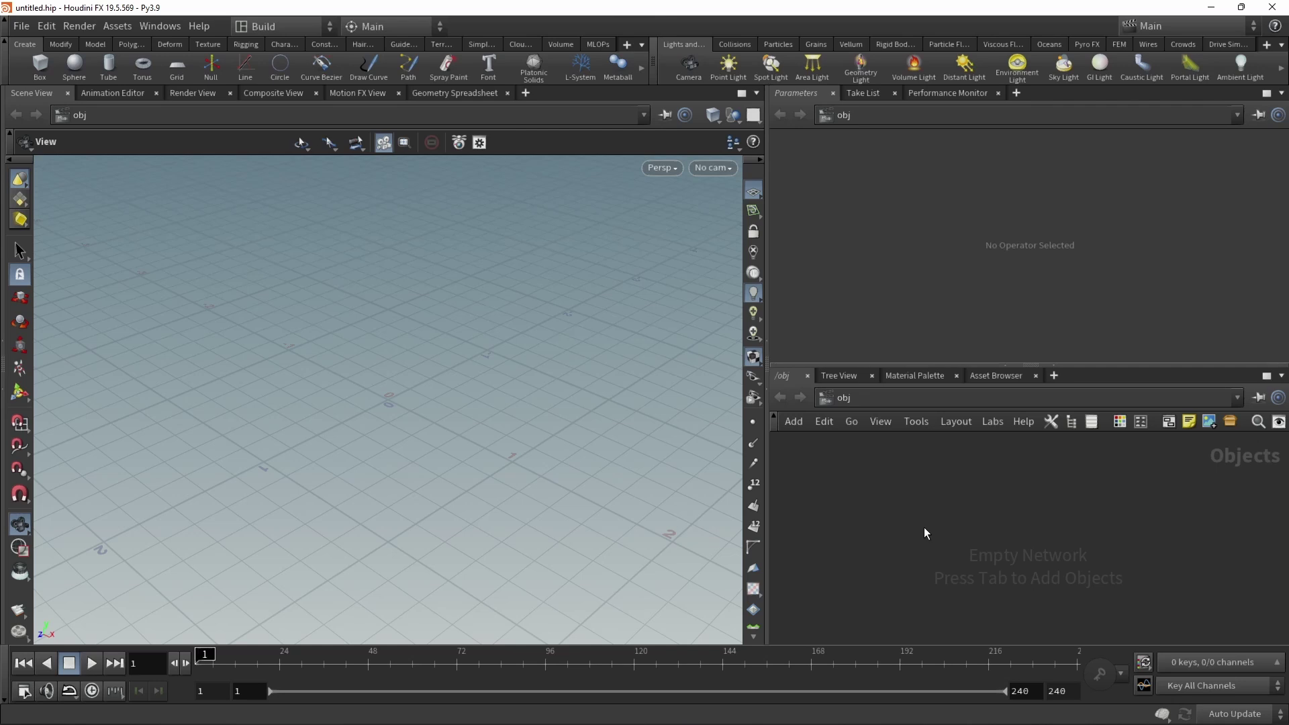
Step: Create a Geometry object in the empty network and go inside it
{"action": "key", "text": "Tab"}
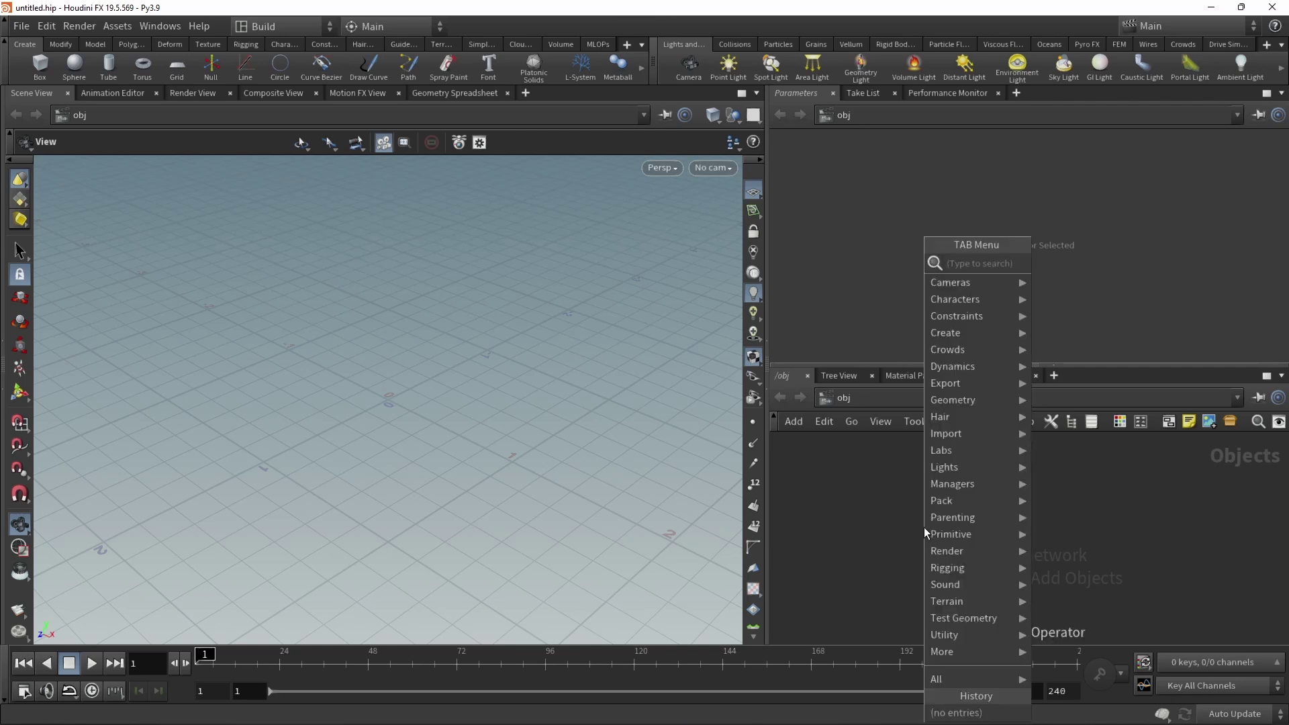
{"action": "type", "text": "geo"}
{"action": "key", "text": "Return"}
{"action": "left_click", "coordinate": [926, 533]}
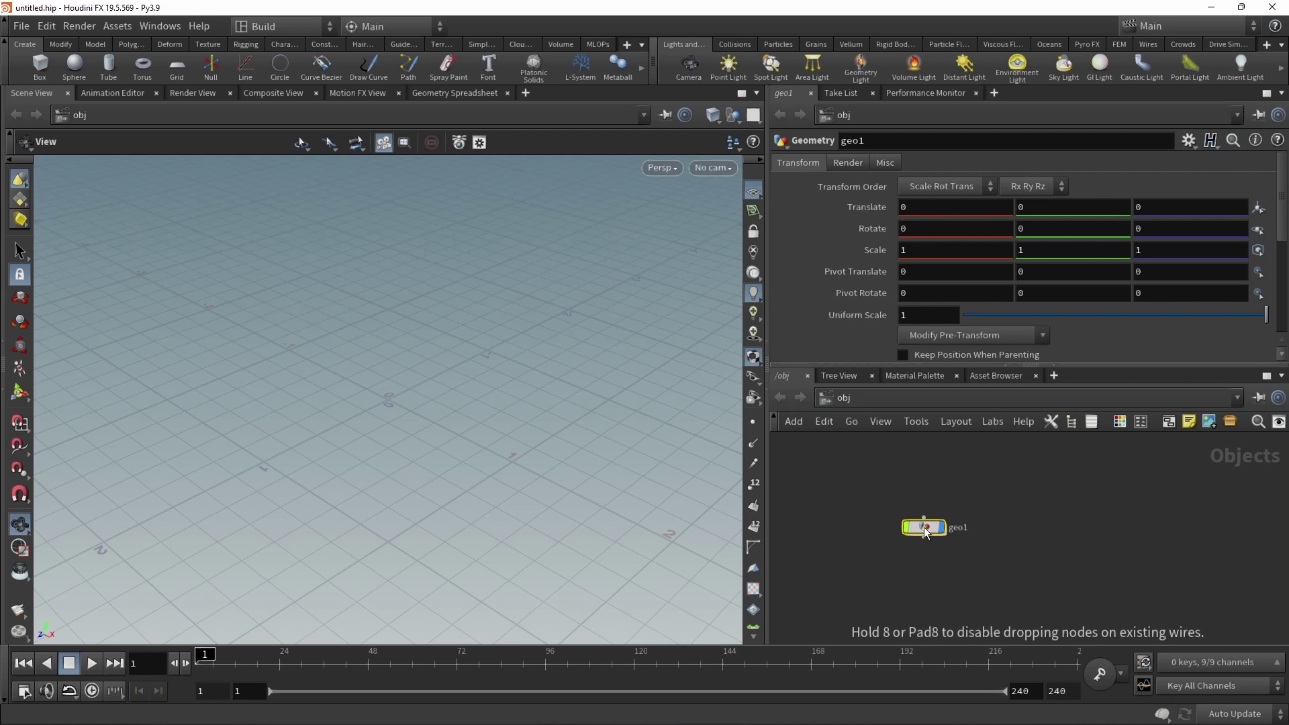
{"action": "double_click", "coordinate": [926, 534]}
Step: Add an MLOPs SD Prompt Create node with an MLOPs SD Tokenizer node wired below it
{"action": "key", "text": "Tab"}
{"action": "type", "text": "prompt"}
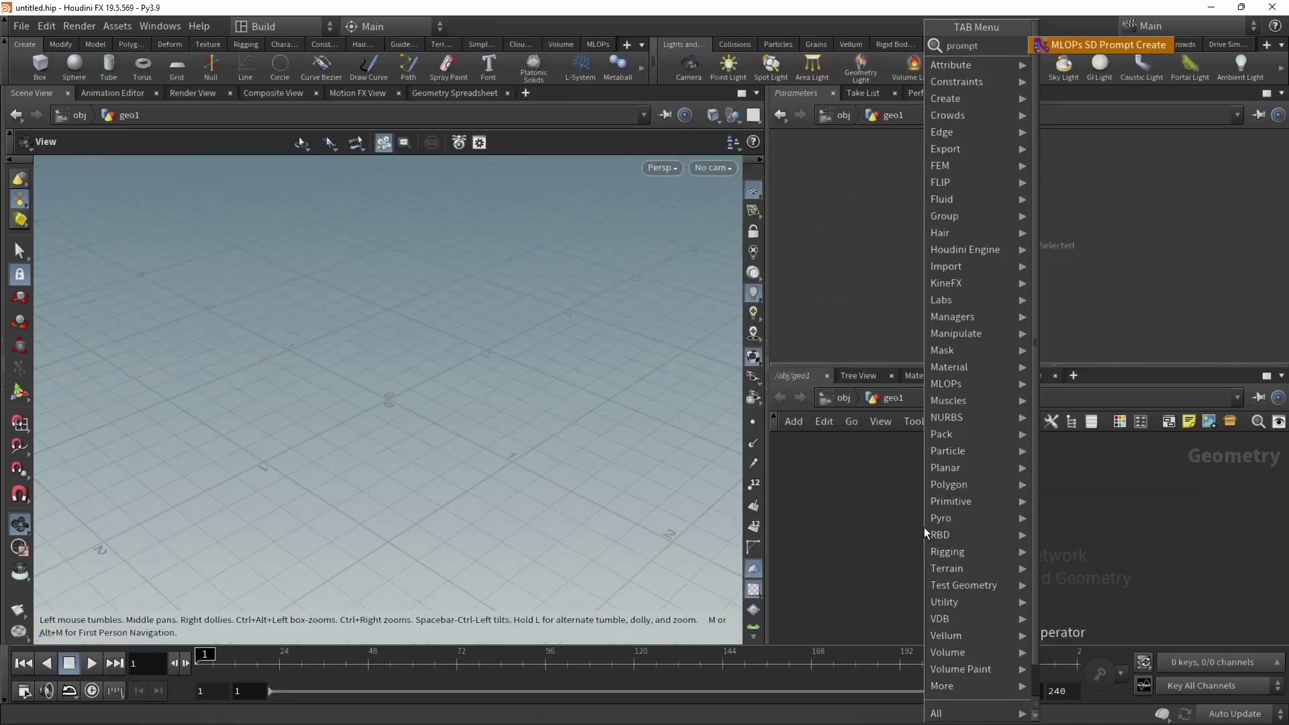
{"action": "key", "text": "Return"}
{"action": "left_click", "coordinate": [924, 526]}
{"action": "key", "text": "Tab"}
{"action": "type", "text": "tok"}
{"action": "key", "text": "Return"}
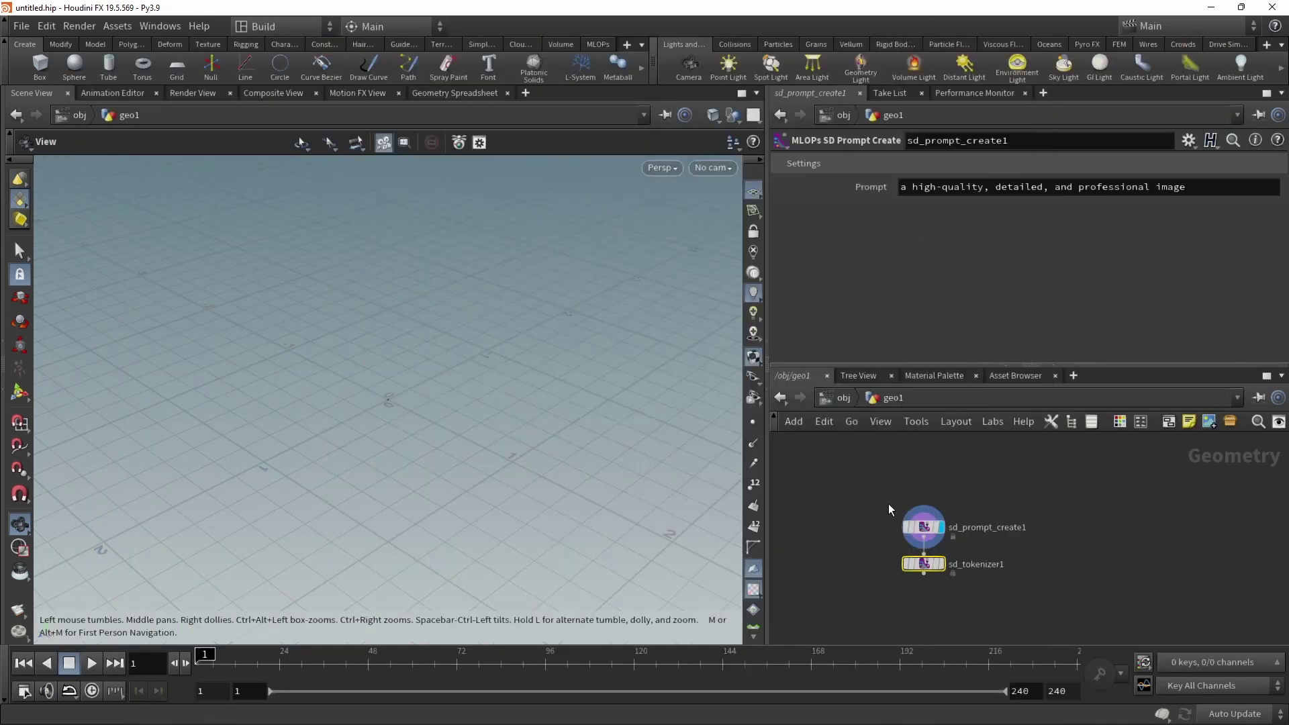
Step: Duplicate the prompt and tokenizer pair and set the copied node's prompt to "bad, ugly"
{"action": "key", "text": "ctrl+c"}
{"action": "key", "text": "ctrl+v"}
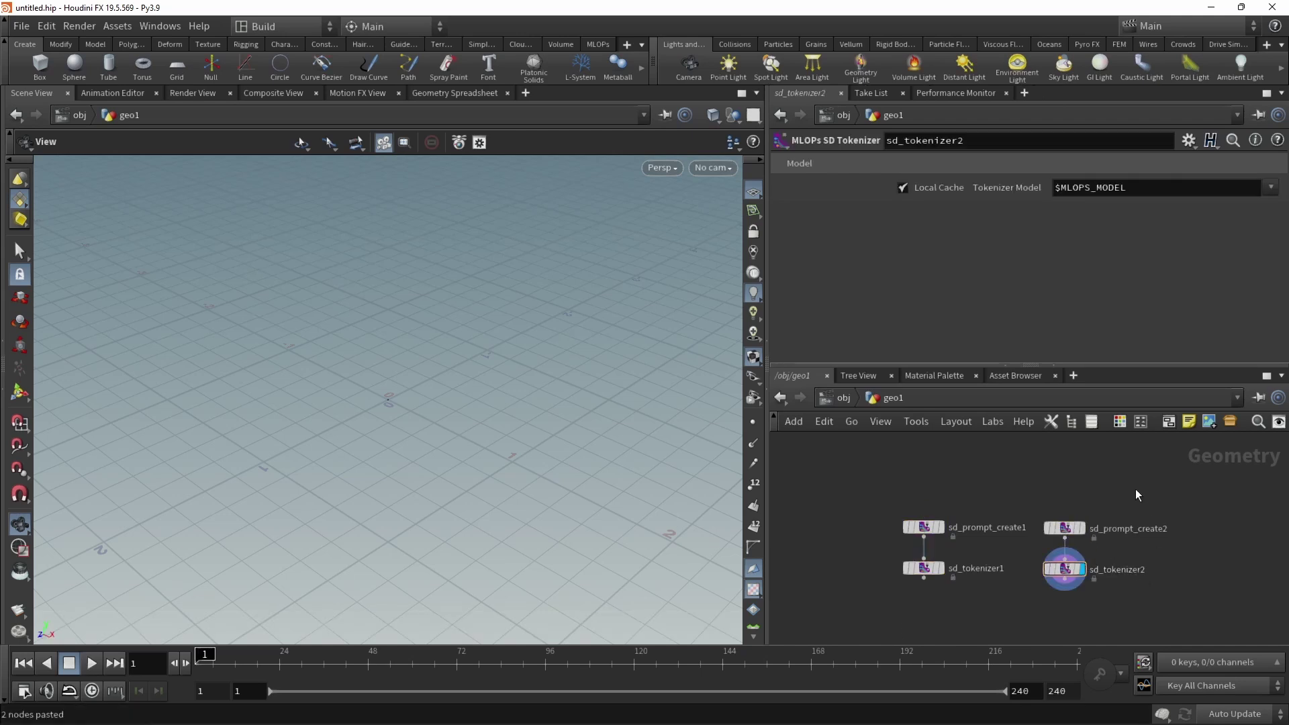
{"action": "left_click_drag", "start_coordinate": [1134, 489], "coordinate": [1052, 532]}
{"action": "left_click_drag", "start_coordinate": [1231, 190], "coordinate": [864, 184]}
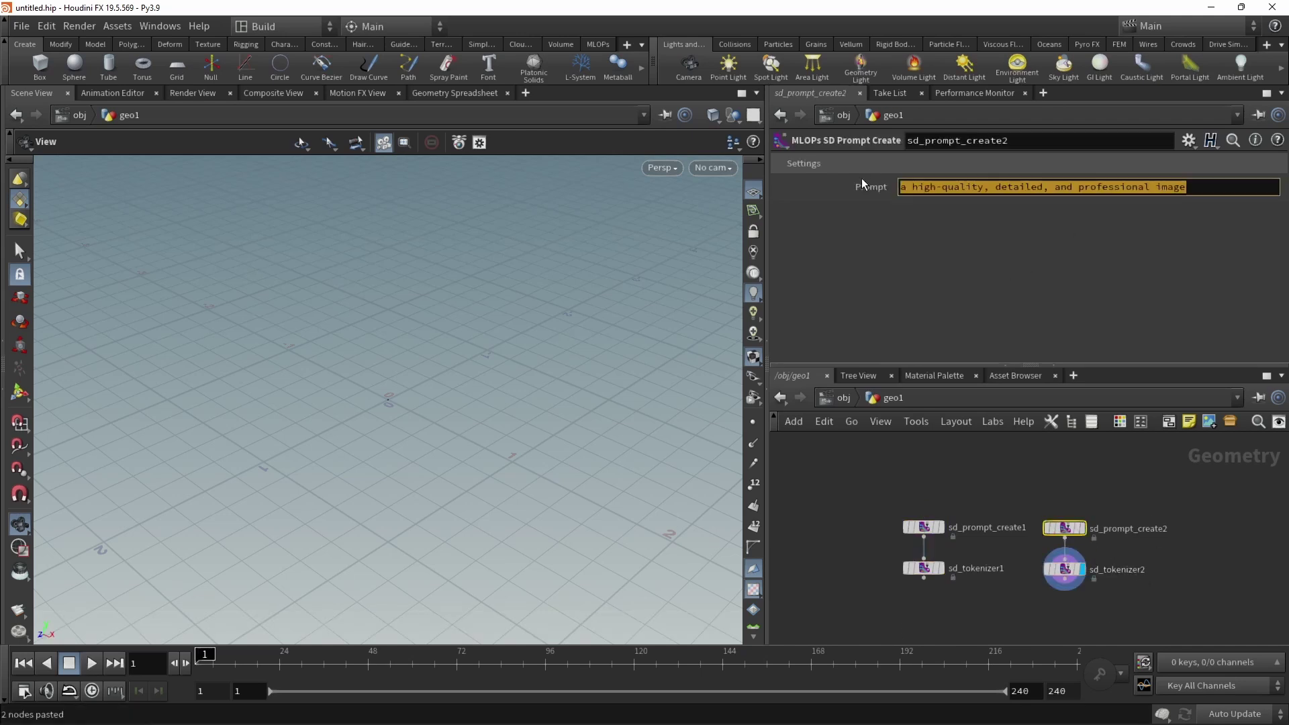
{"action": "type", "text": "bad, ugly"}
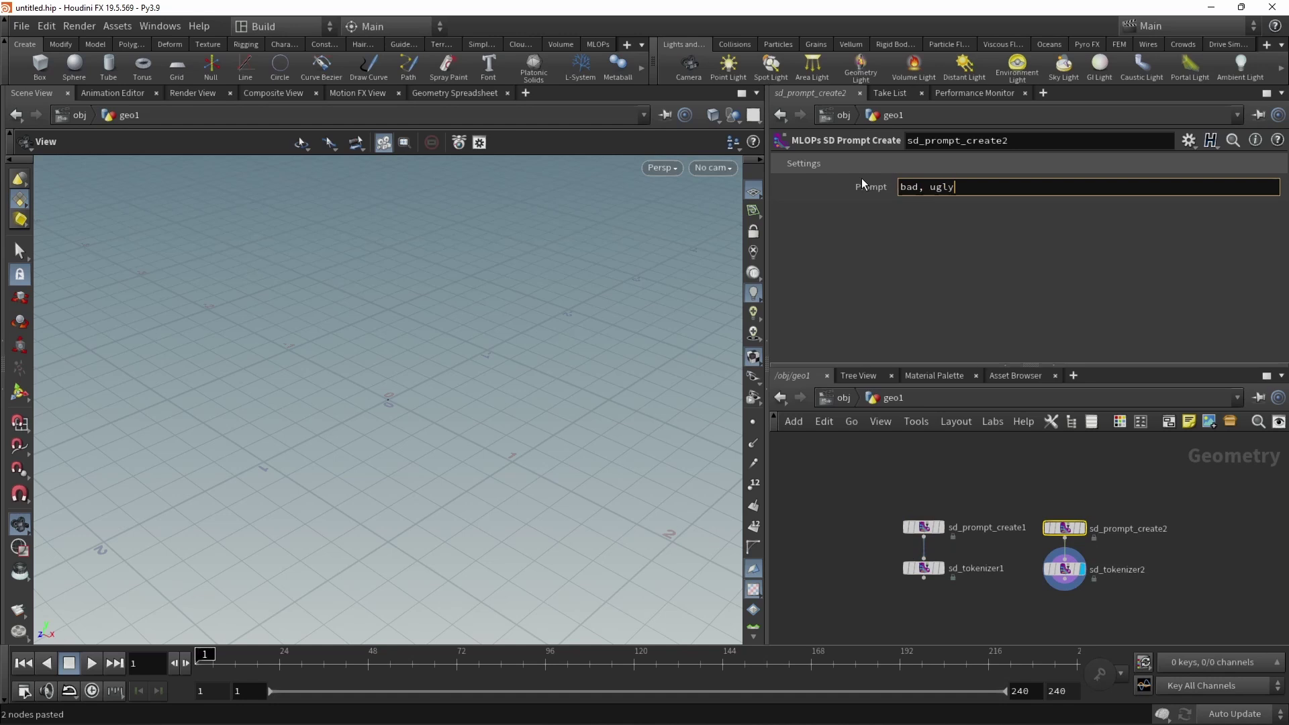
Step: Extend the first prompt to read "a high-quality, detailed, and professional image of a cat"
{"action": "left_click", "coordinate": [924, 527]}
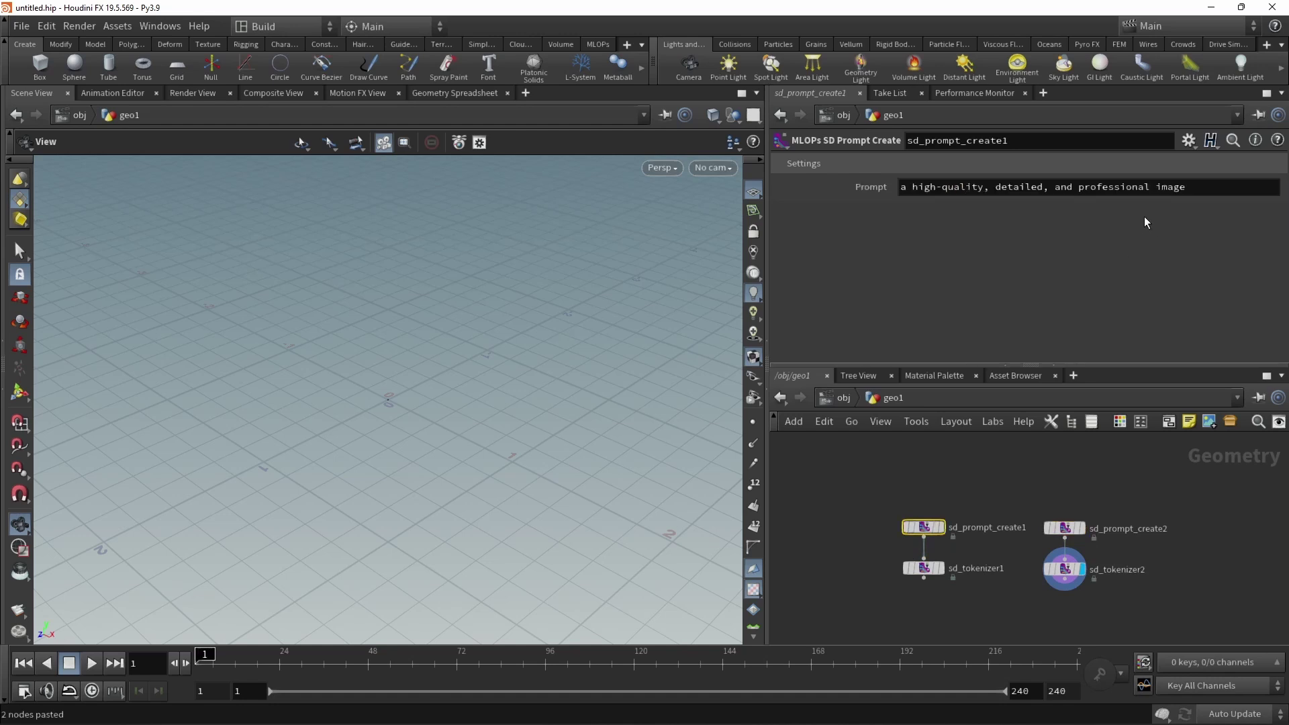
{"action": "left_click", "coordinate": [1214, 194]}
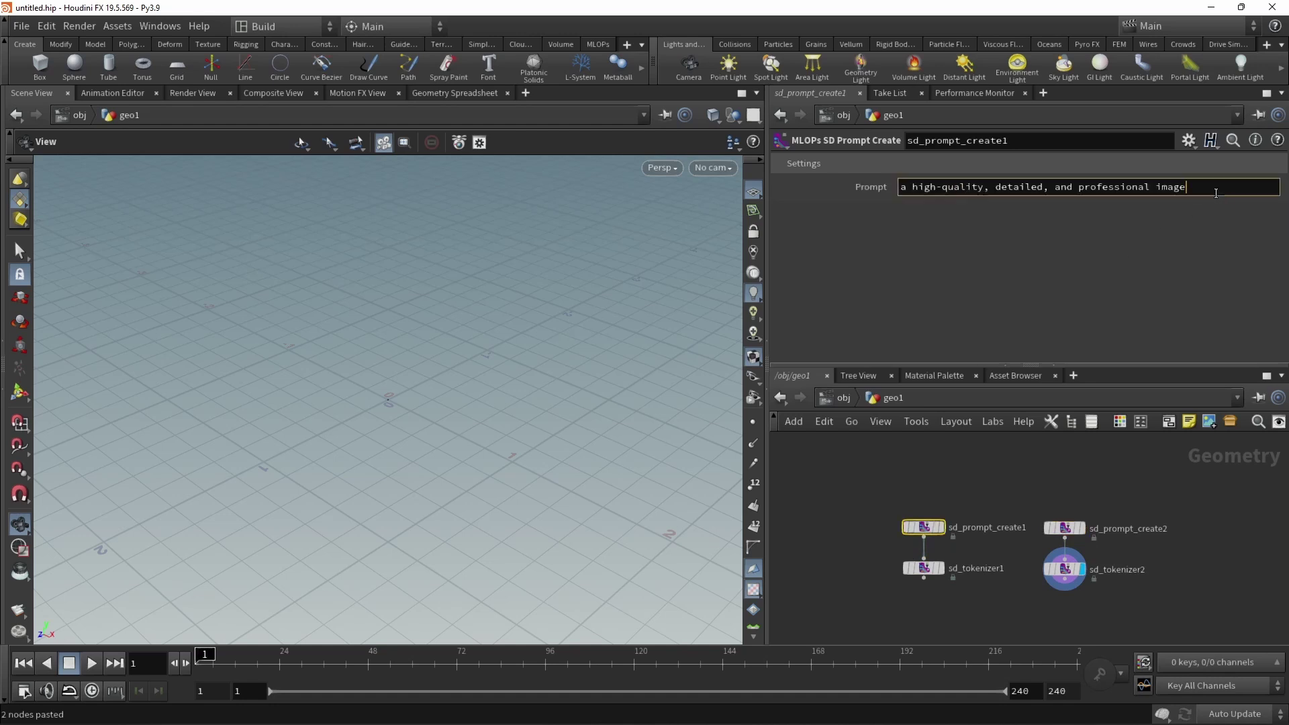
{"action": "type", "text": "of a cat"}
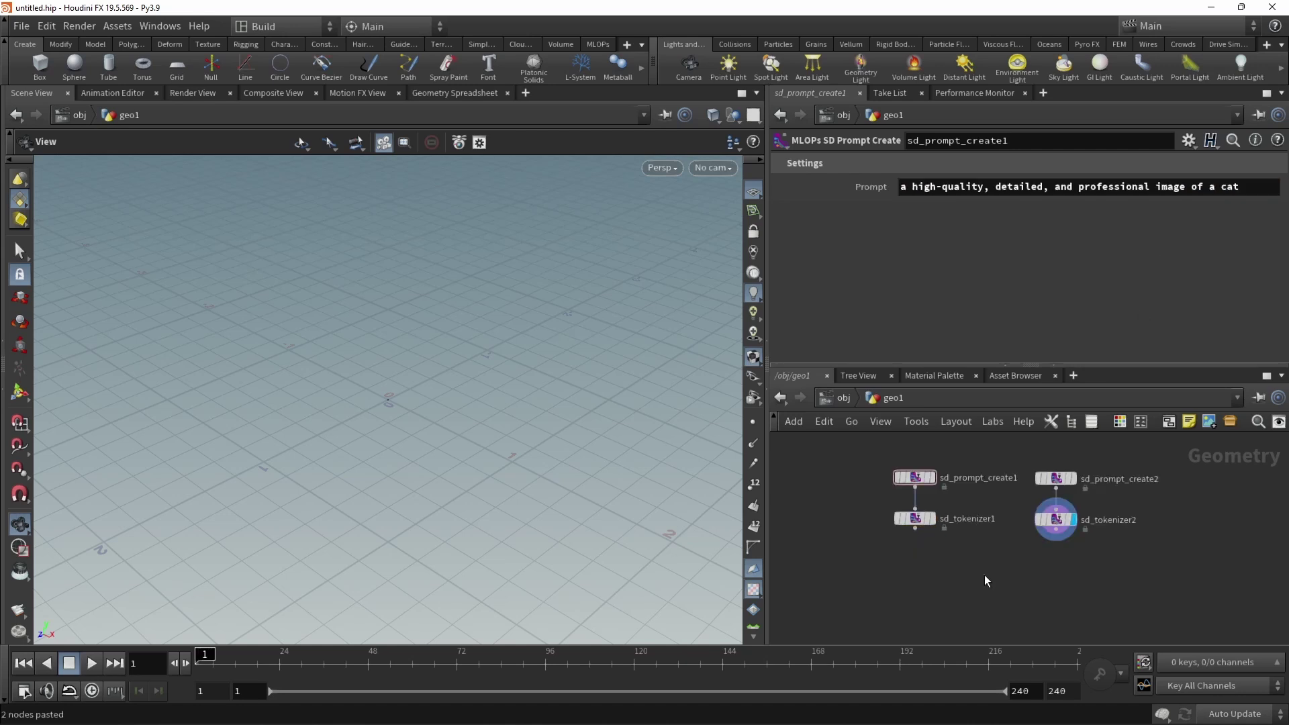
Step: Add an MLOPs SD Text Encoder below the tokenizers and wire both of them into its inputs
{"action": "key", "text": "Tab"}
{"action": "type", "text": "text e"}
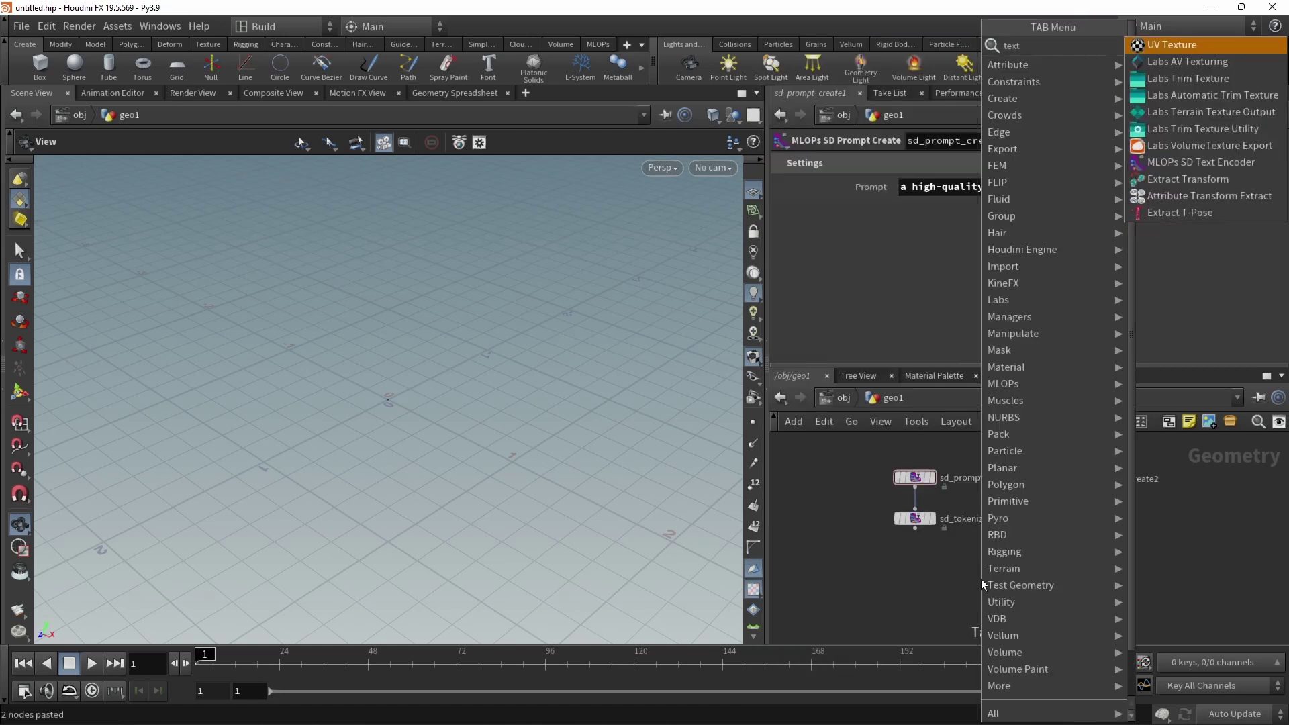
{"action": "key", "text": "Return"}
{"action": "key", "text": "Return"}
{"action": "left_click", "coordinate": [915, 528]}
{"action": "left_click", "coordinate": [973, 569]}
{"action": "left_click_drag", "start_coordinate": [988, 567], "coordinate": [1056, 538]}
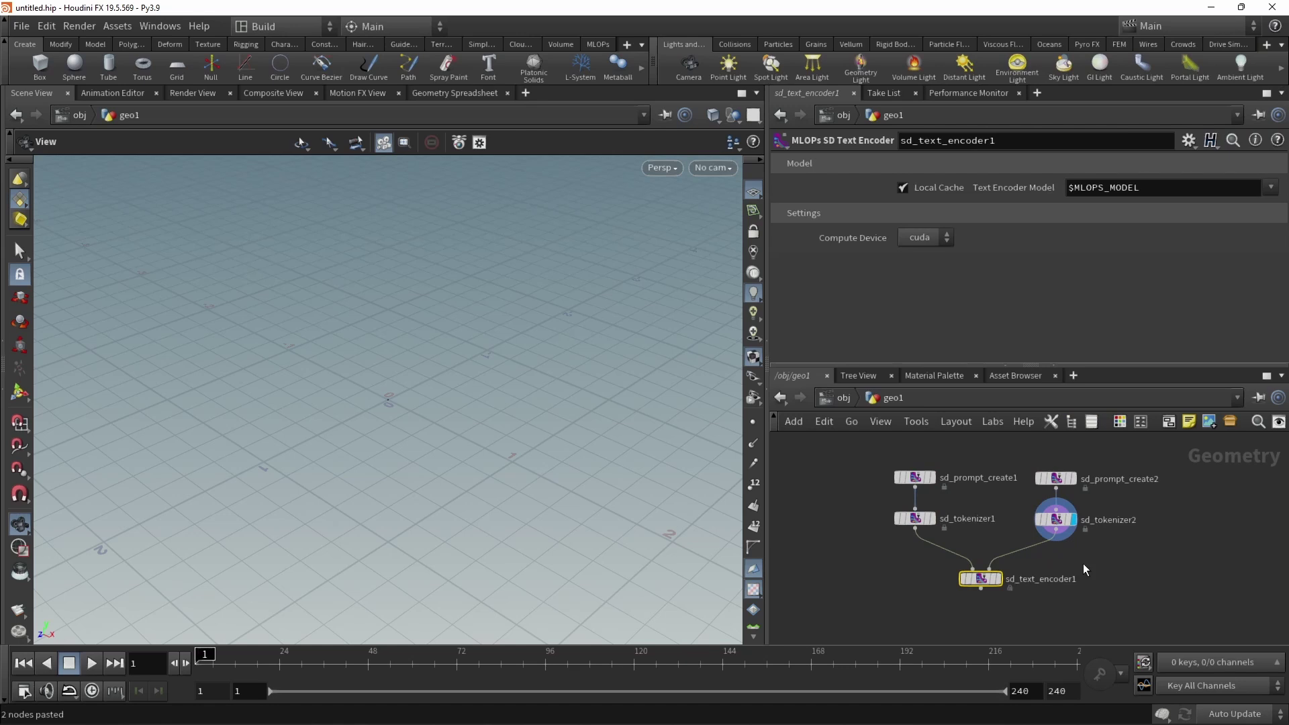
Step: Add an MLOPs SD Scheduler below the text encoder and wire the encoder into its first input
{"action": "key", "text": "Tab"}
{"action": "type", "text": "schedu"}
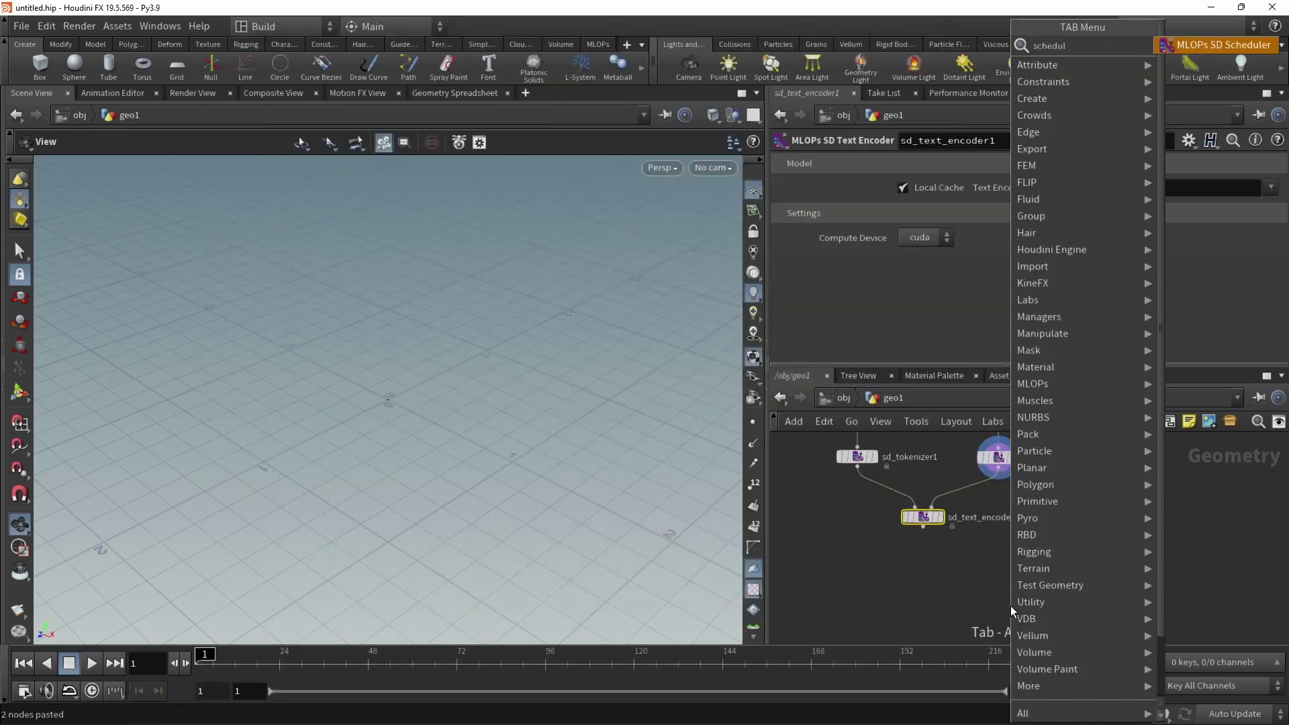
{"action": "key", "text": "Return"}
{"action": "key", "text": "Return"}
{"action": "left_click_drag", "start_coordinate": [997, 595], "coordinate": [927, 538]}
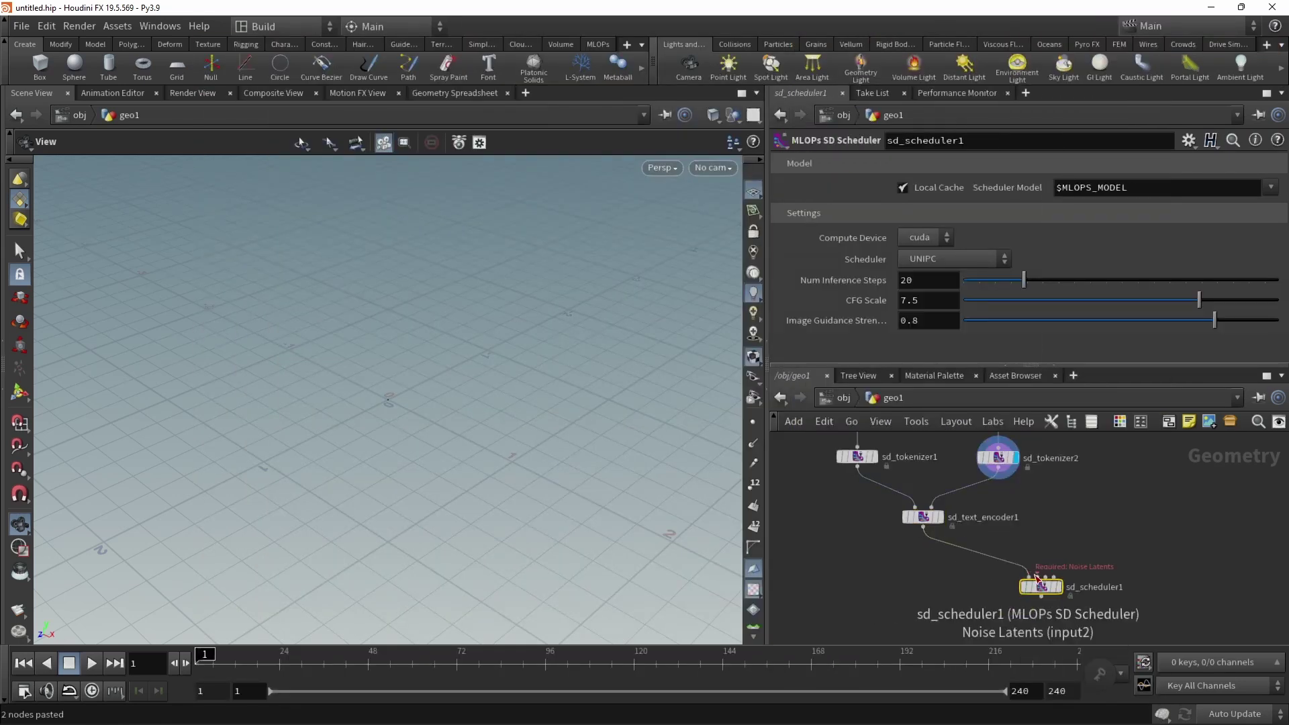
Step: Add an MLOPs SD Latent Noise Generate node beside the text encoder
{"action": "middle_click_drag", "start_coordinate": [1053, 527], "coordinate": [965, 538]}
{"action": "key", "text": "Tab"}
{"action": "type", "text": "latent"}
{"action": "key", "text": "Return"}
{"action": "key", "text": "Return"}
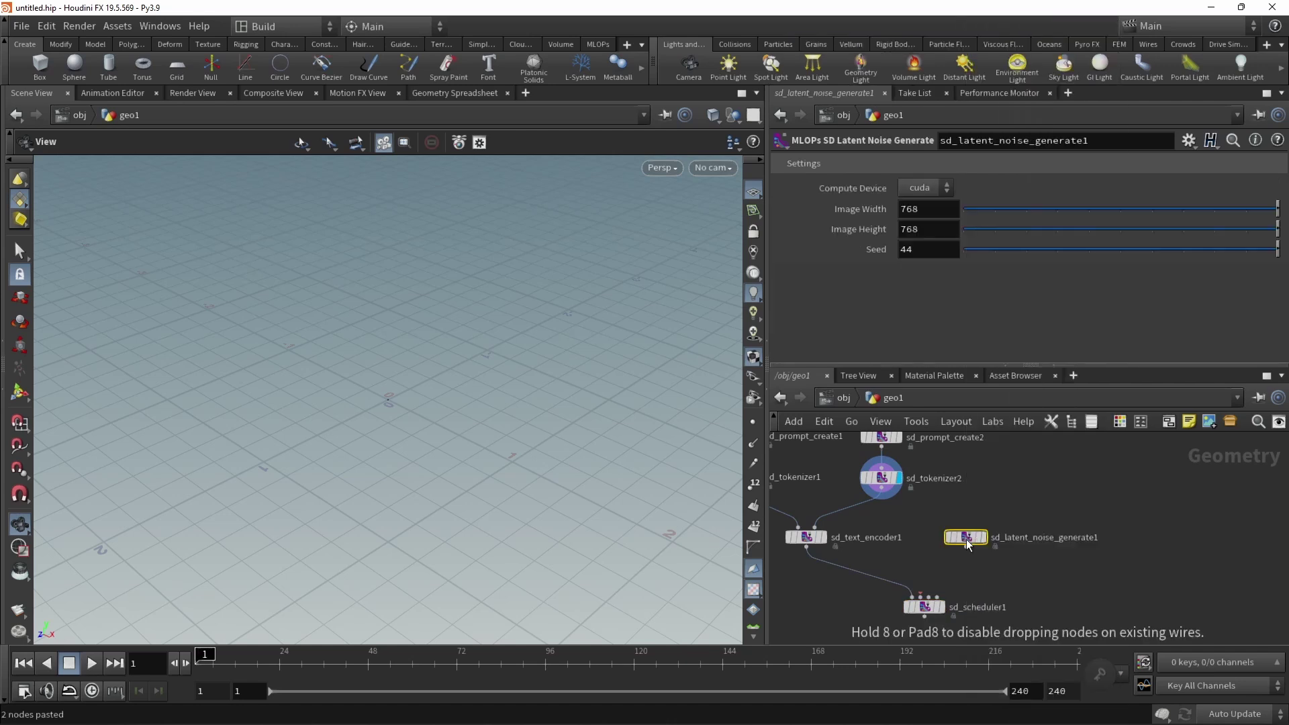
{"action": "middle_click_drag", "start_coordinate": [1013, 483], "coordinate": [1060, 498]}
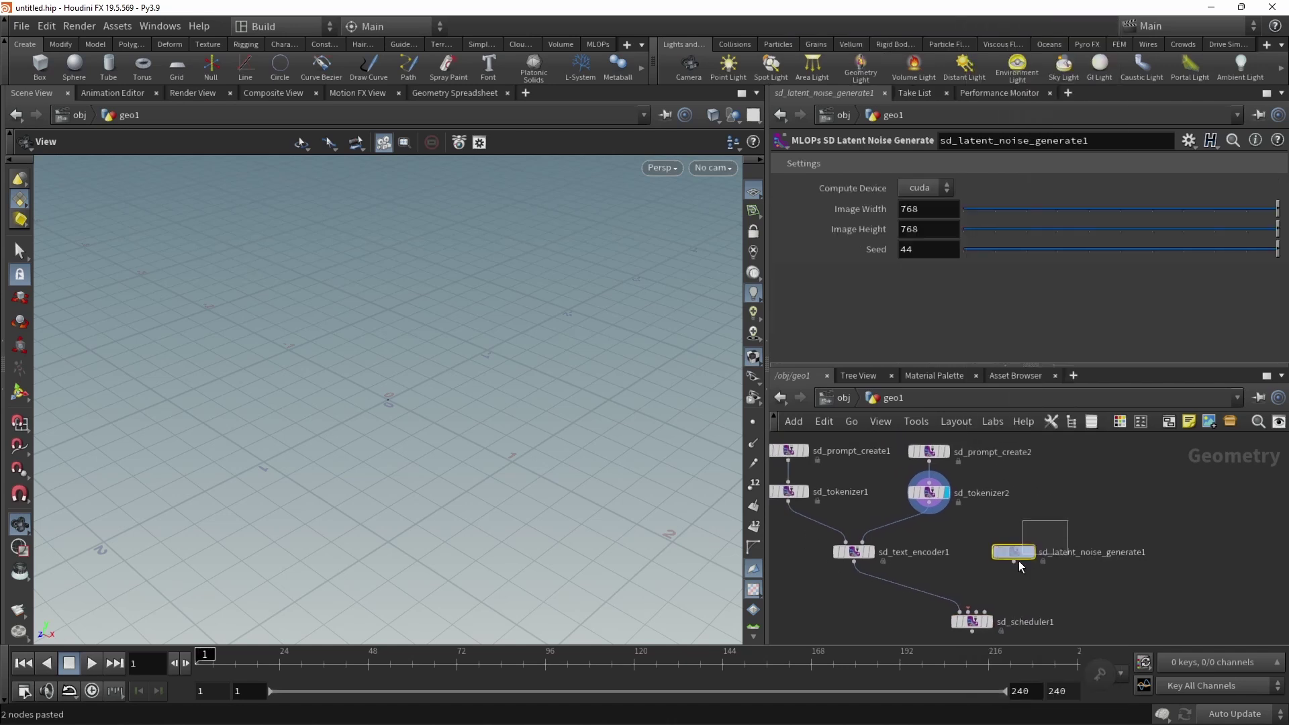
Step: Set the latent noise node's image width and image height to 512
{"action": "double_click", "coordinate": [933, 210]}
{"action": "type", "text": "512"}
{"action": "key", "text": "Tab"}
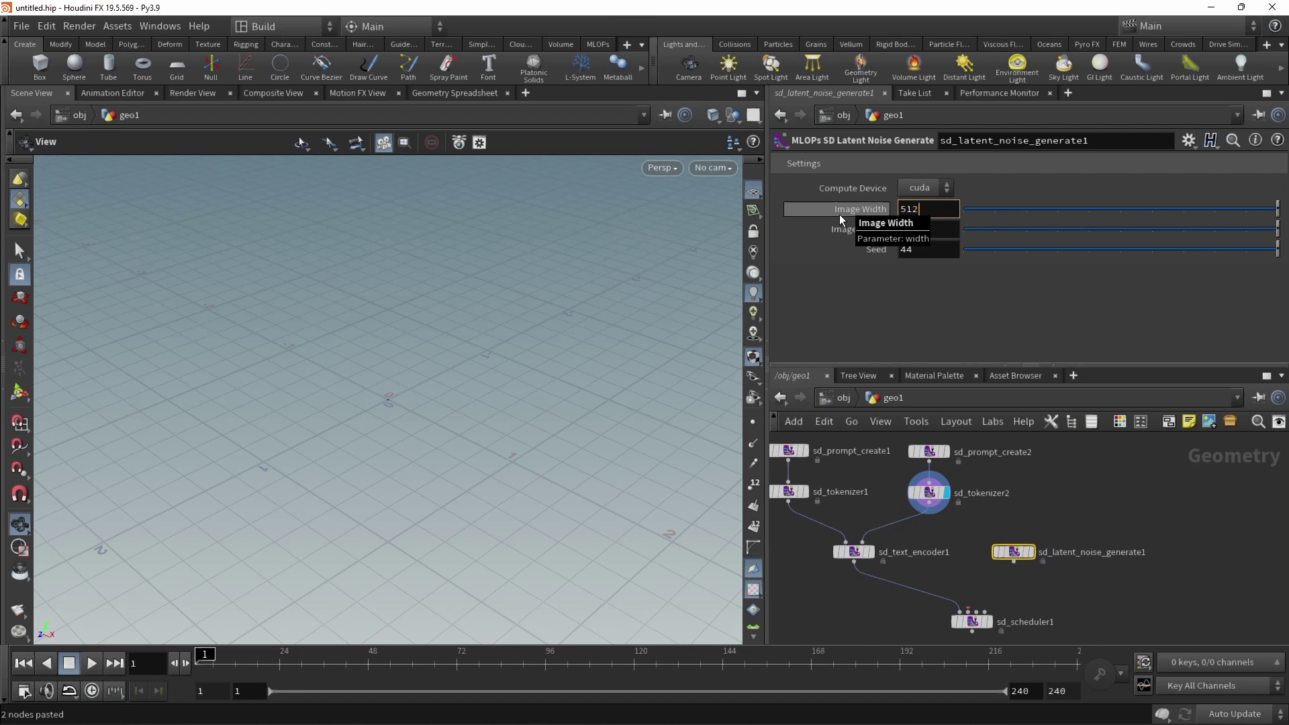
{"action": "type", "text": "512"}
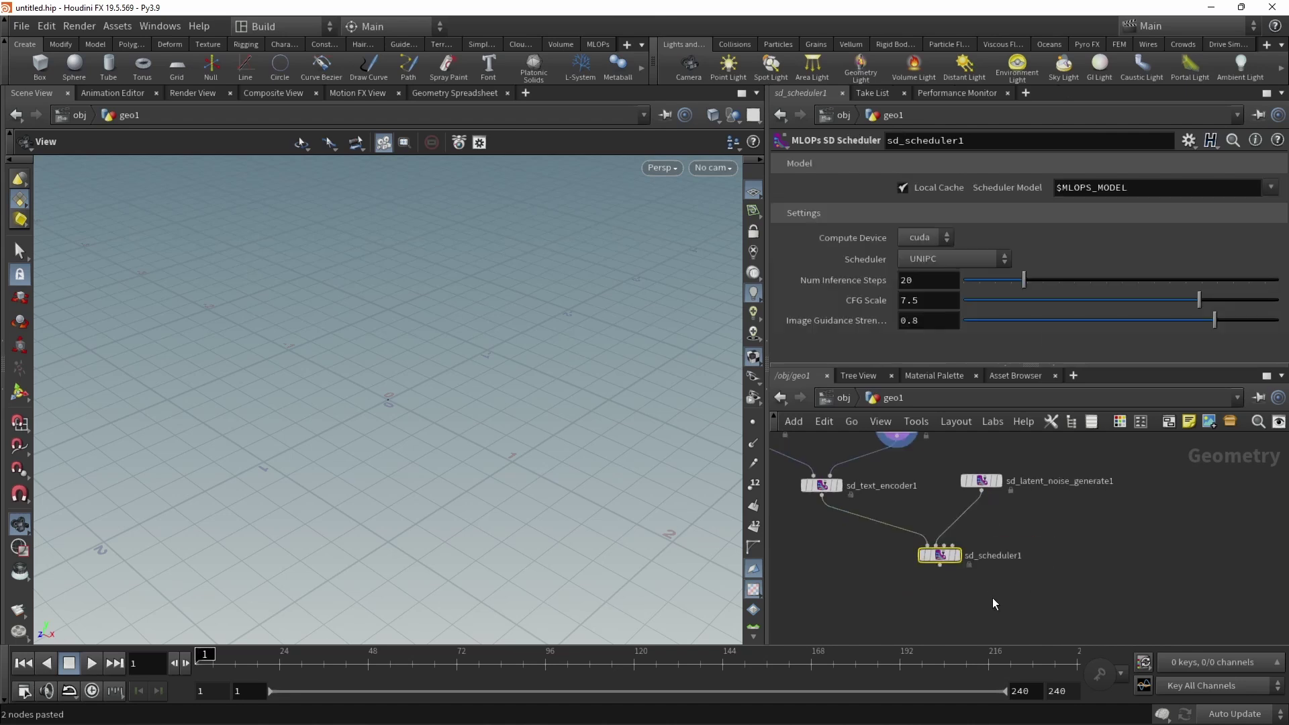
Step: Feed the latent noise into the scheduler's Noise Latents input and add a displayed MLOPs SD Solver below the scheduler
{"action": "key", "text": "Tab"}
{"action": "type", "text": "solve"}
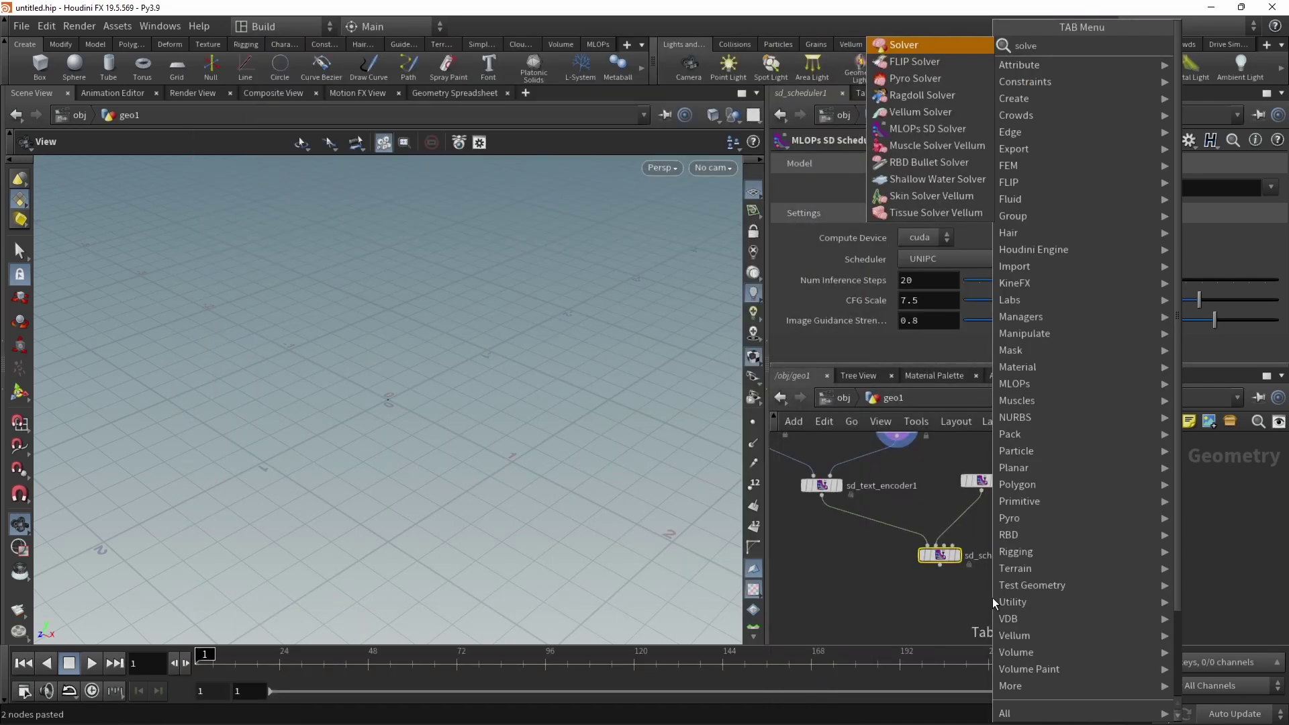
{"action": "left_click", "coordinate": [927, 129]}
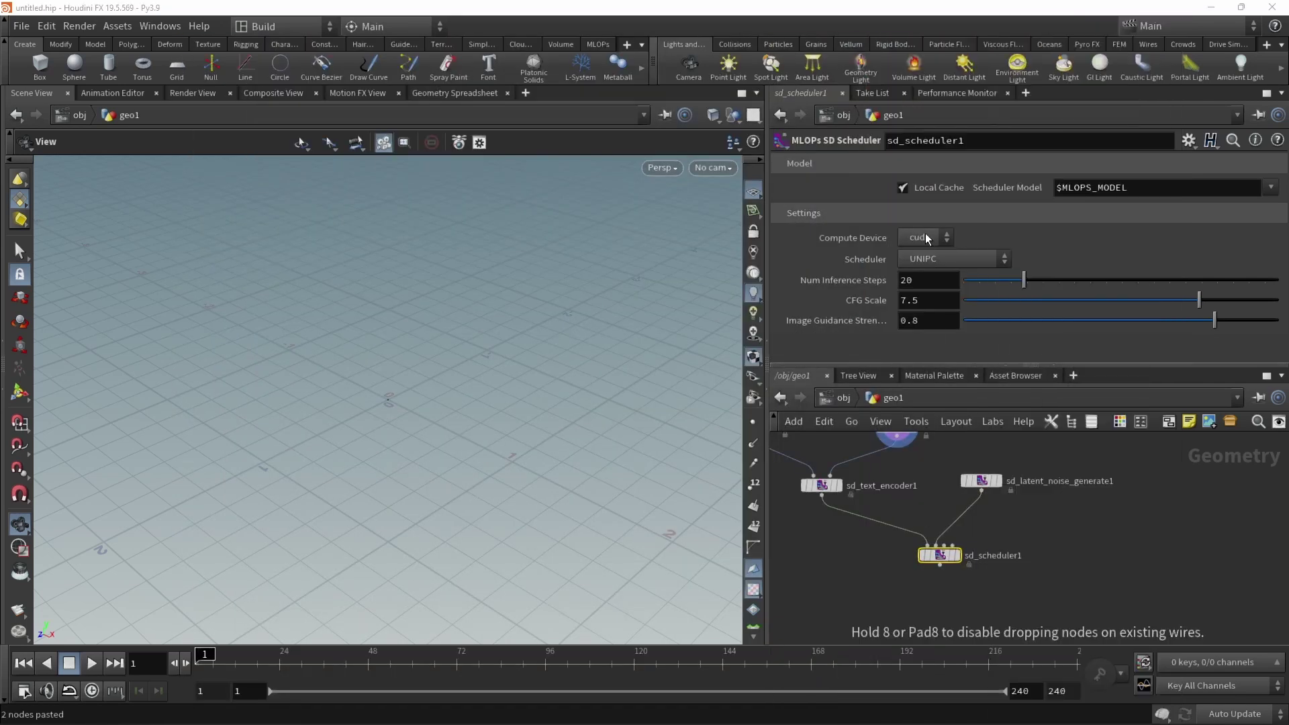
{"action": "left_click", "coordinate": [940, 600]}
{"action": "scroll", "coordinate": [1011, 598], "scroll_direction": "down", "scroll_amount": 2}
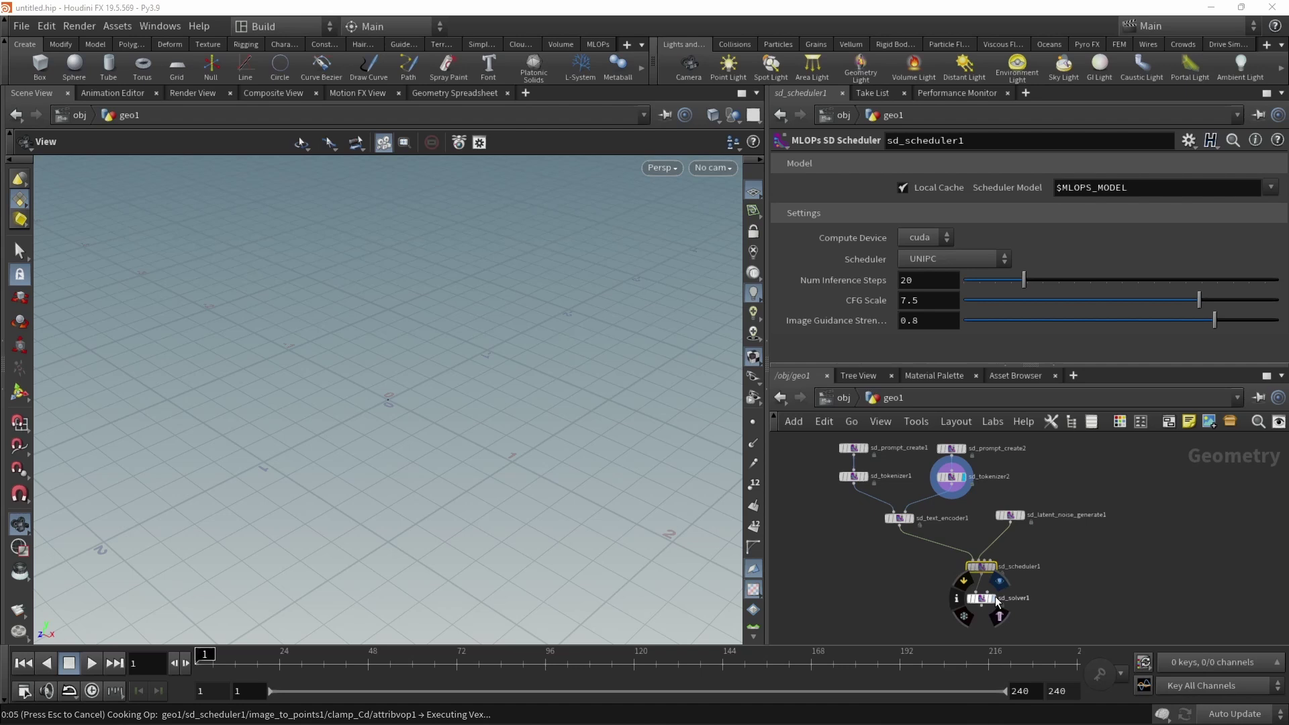
{"action": "left_click", "coordinate": [999, 581]}
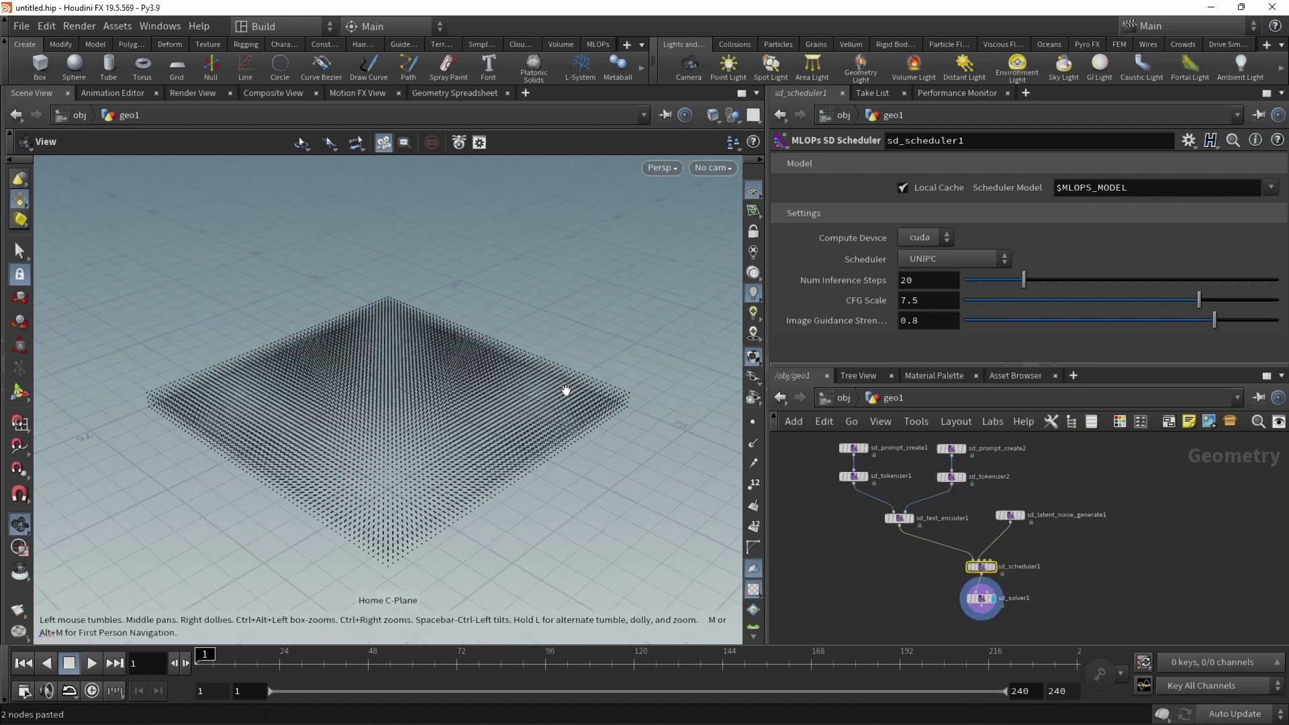
Step: Add an MLOPs SD Image Decoder fed by the solver and display its generated image in the viewport
{"action": "scroll", "coordinate": [932, 554], "scroll_direction": "up", "scroll_amount": 3}
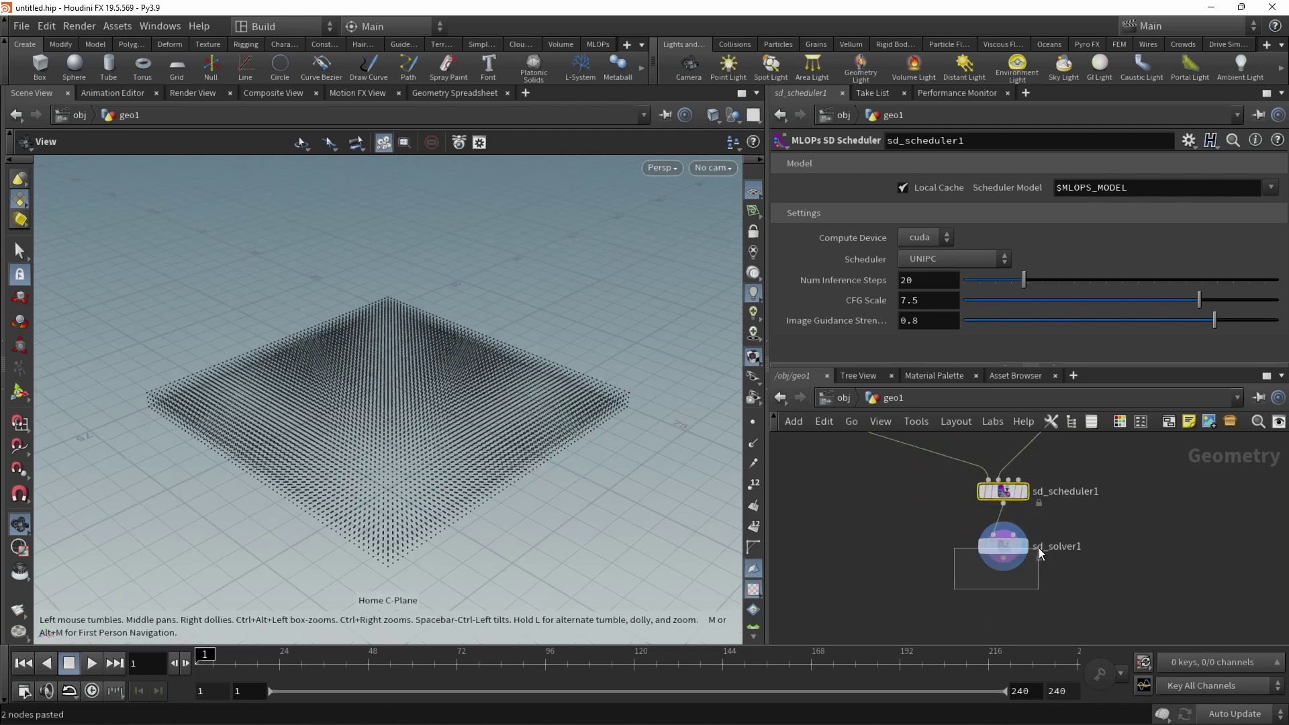
{"action": "left_click", "coordinate": [1034, 550]}
{"action": "key", "text": "Tab"}
{"action": "type", "text": "image"}
{"action": "left_click", "coordinate": [966, 95]}
{"action": "left_click", "coordinate": [1004, 604]}
{"action": "left_click", "coordinate": [1003, 558]}
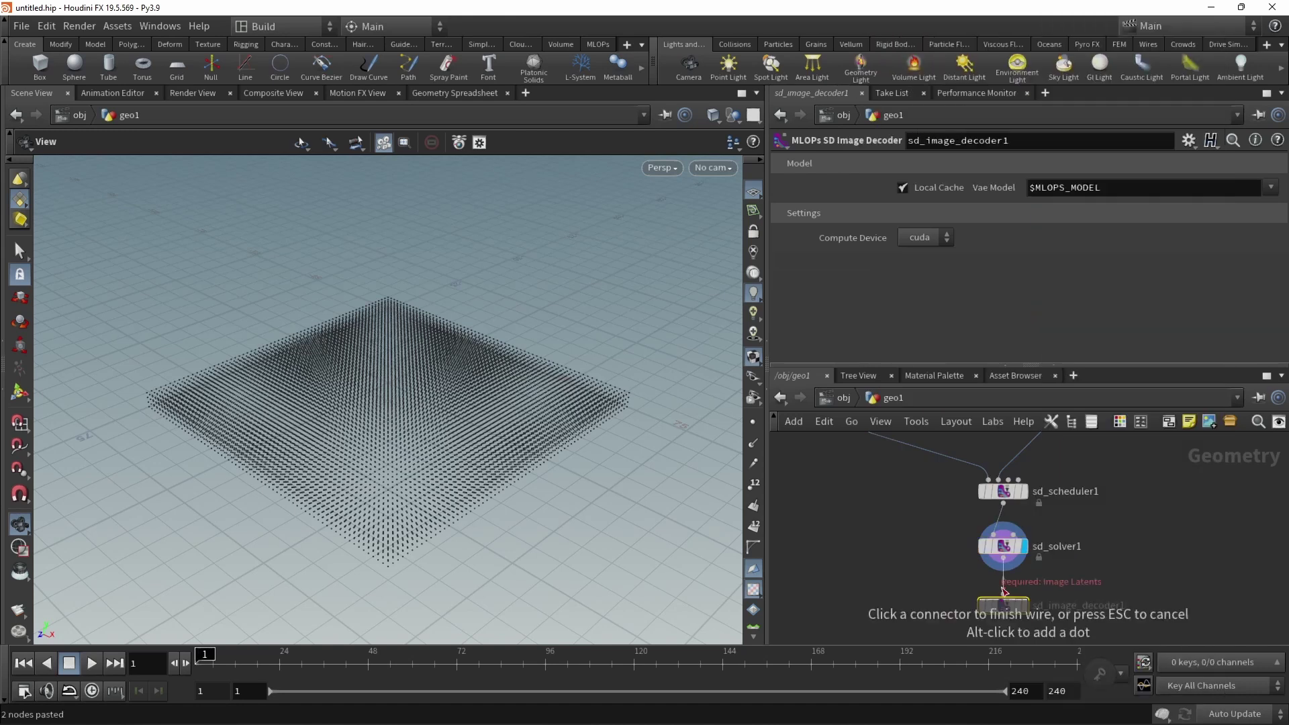
{"action": "left_click", "coordinate": [1004, 594]}
{"action": "left_click", "coordinate": [1024, 605]}
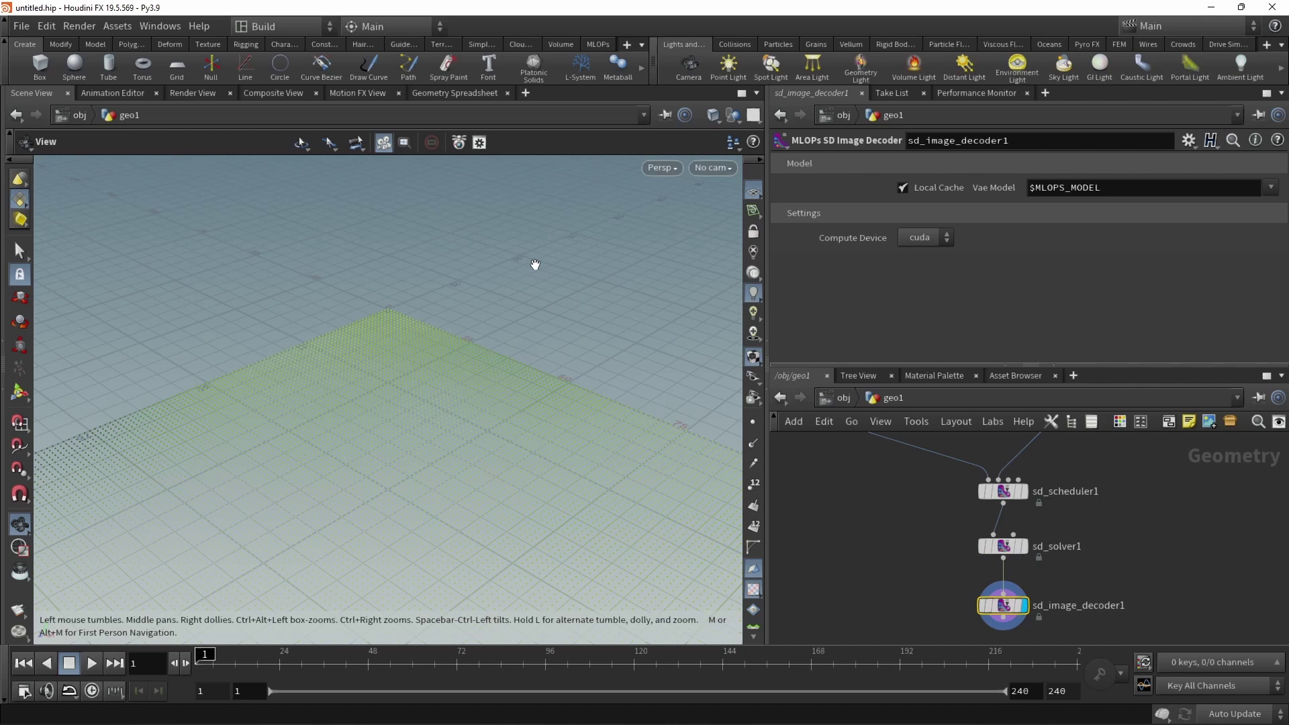
{"action": "key", "text": "space+h"}
{"action": "left_click_drag", "start_coordinate": [439, 401], "coordinate": [370, 462]}
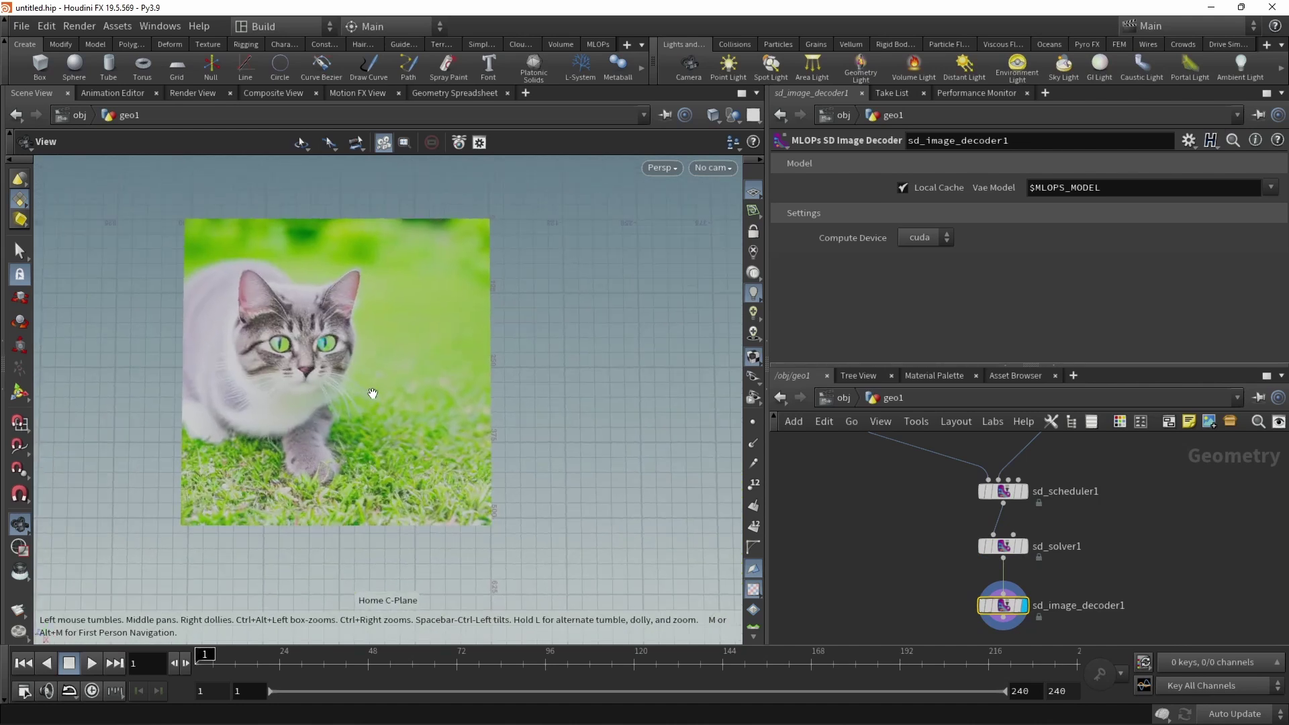
{"action": "middle_click_drag", "start_coordinate": [372, 394], "coordinate": [452, 419]}
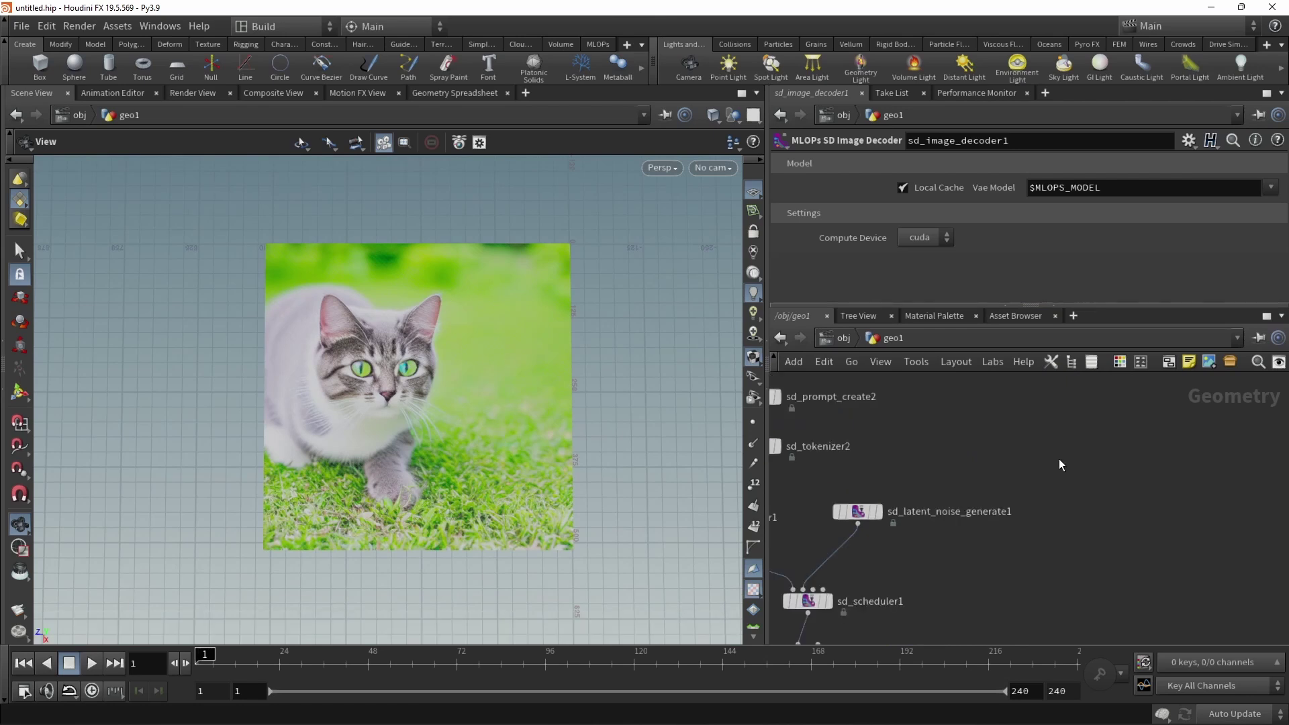
Step: Add an MLOPs SD Image to Points node and load the overture-creations-5sI6fQgYIuo.png image from its raw.githubusercontent.com address
{"action": "key", "text": "Tab"}
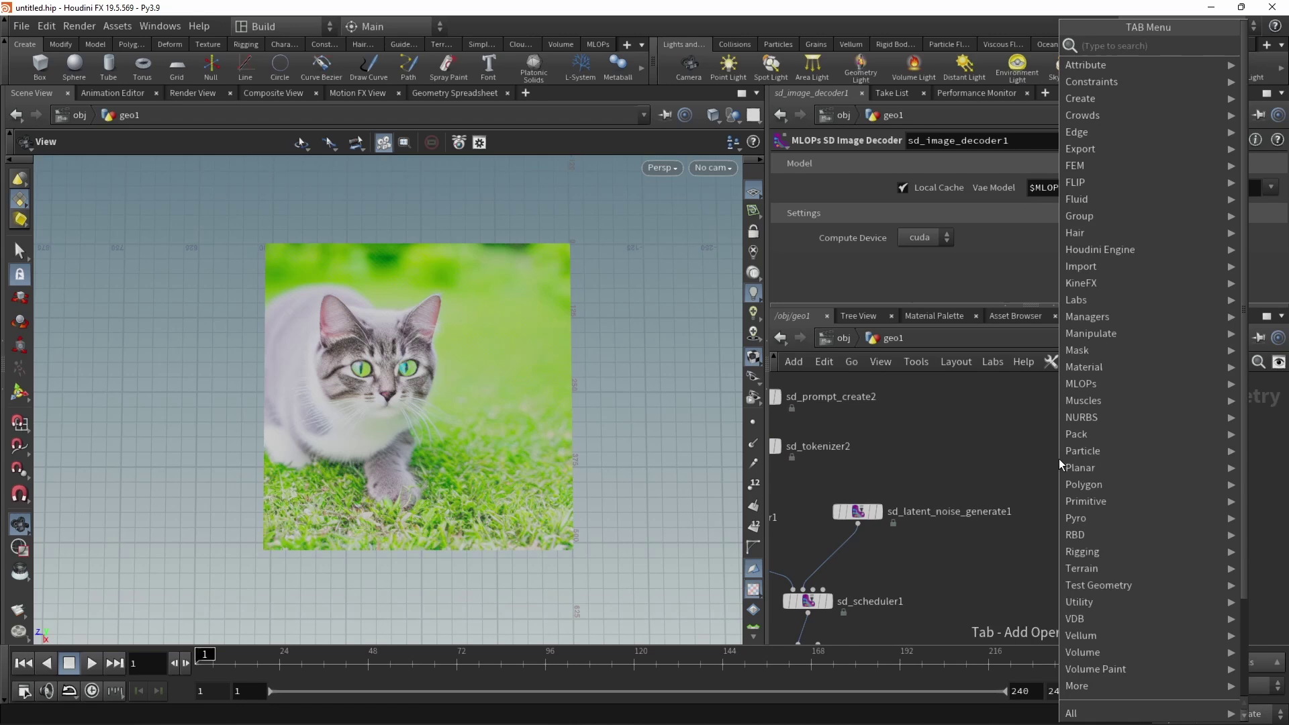
{"action": "type", "text": "image"}
{"action": "left_click", "coordinate": [998, 127]}
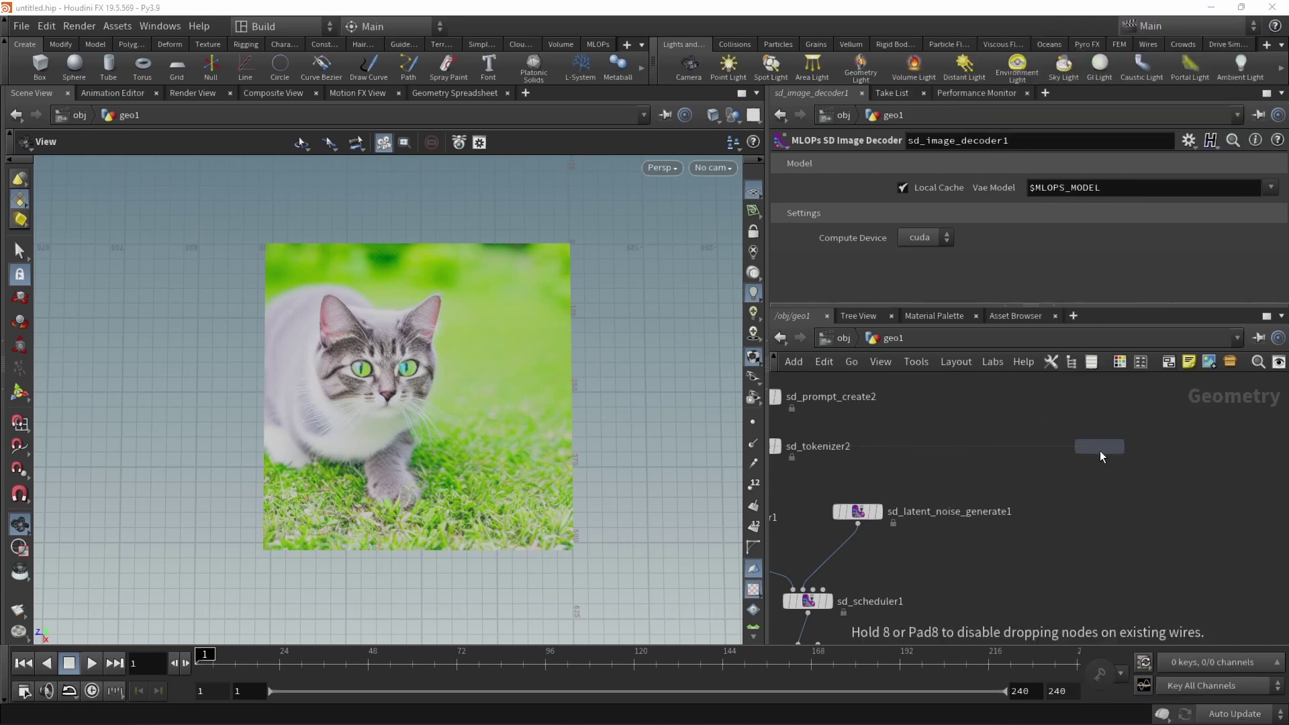
{"action": "left_click", "coordinate": [1099, 458]}
{"action": "left_click", "coordinate": [953, 188]}
{"action": "key", "text": "ctrl+v"}
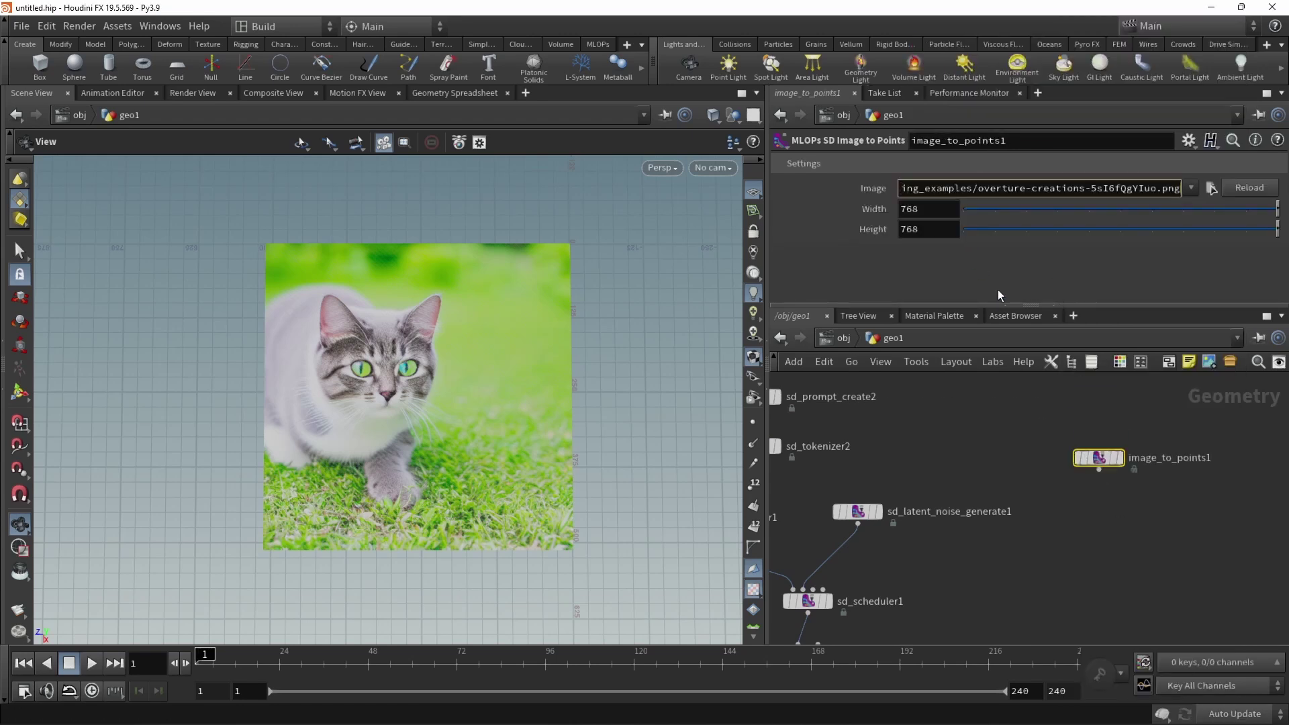
{"action": "key", "text": "Return"}
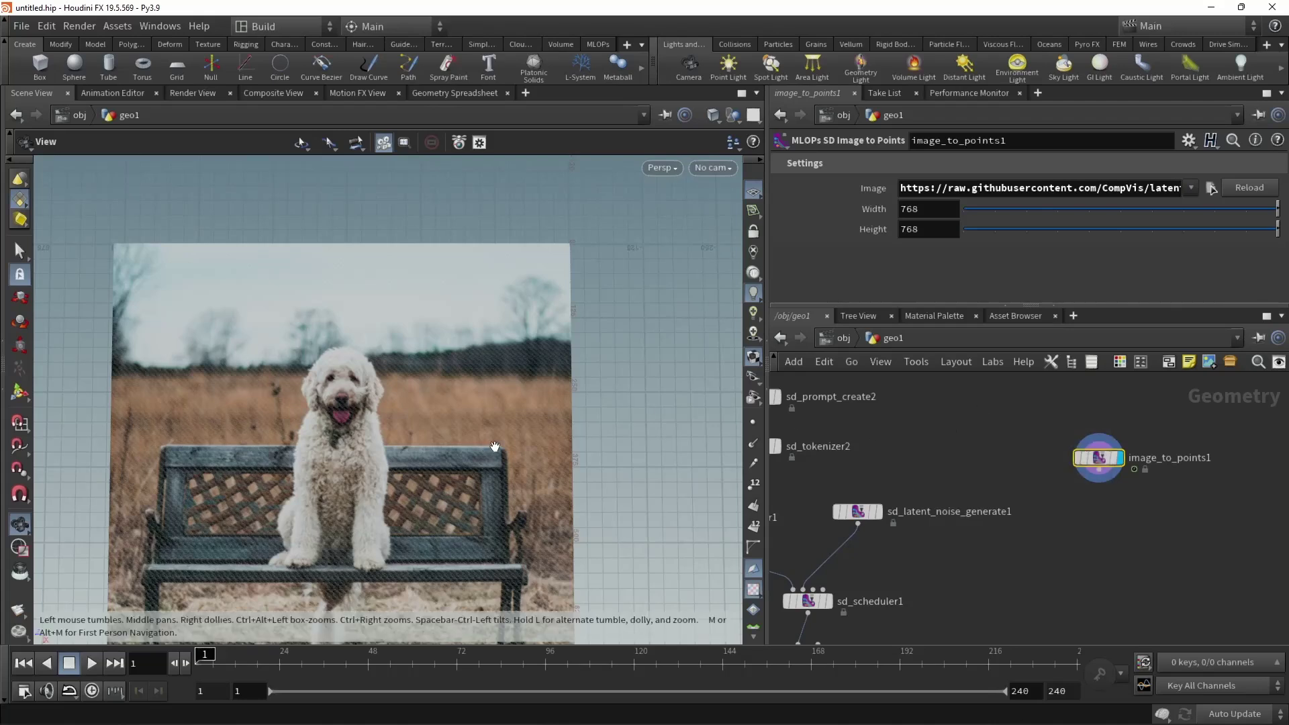
Step: Set the width and height of the loaded image's points node to 512
{"action": "double_click", "coordinate": [910, 208]}
{"action": "type", "text": "512"}
{"action": "key", "text": "Tab"}
{"action": "type", "text": "512"}
{"action": "key", "text": "Return"}
Step: Add an MLOPs SD ControlNet Conditioning node below the Image to Points node and display its Canny Detector output
{"action": "middle_click_drag", "start_coordinate": [1091, 554], "coordinate": [1107, 508]}
{"action": "left_click_drag", "start_coordinate": [1115, 416], "coordinate": [1149, 512]}
{"action": "middle_click_drag", "start_coordinate": [1081, 572], "coordinate": [1055, 525]}
{"action": "key", "text": "Tab"}
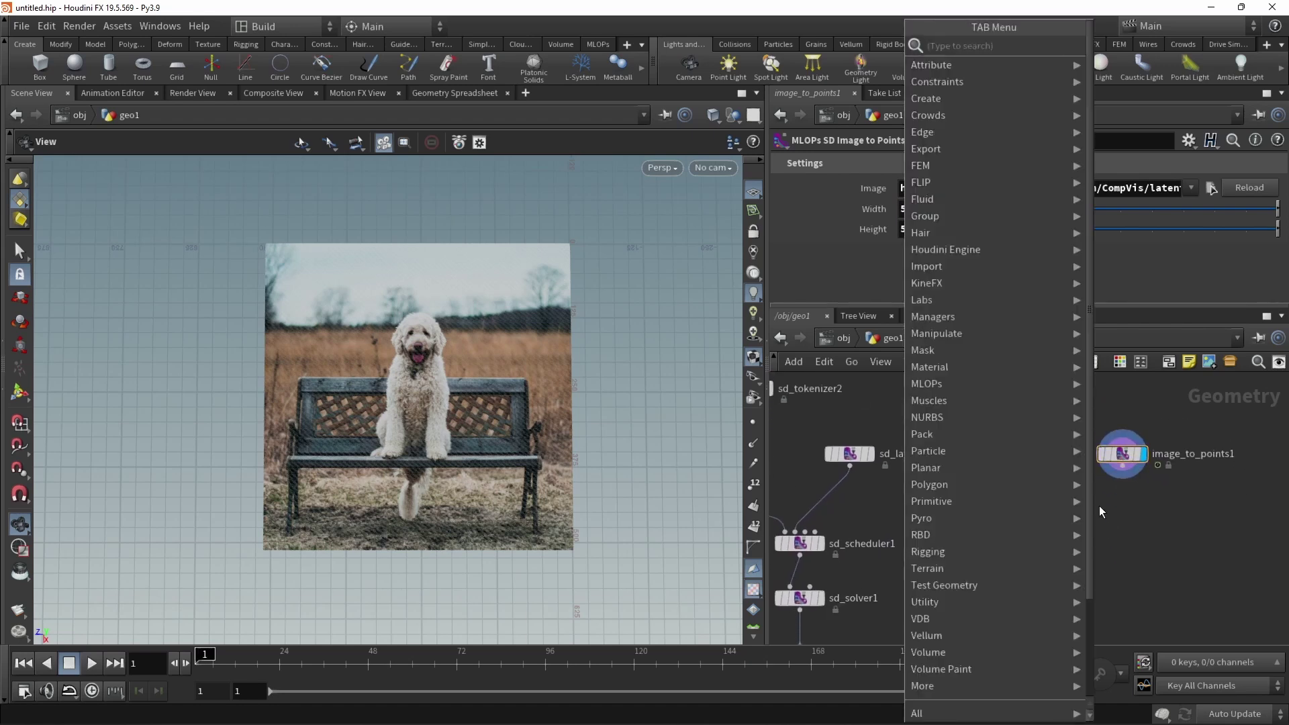
{"action": "type", "text": "control"}
{"action": "left_click", "coordinate": [1223, 82]}
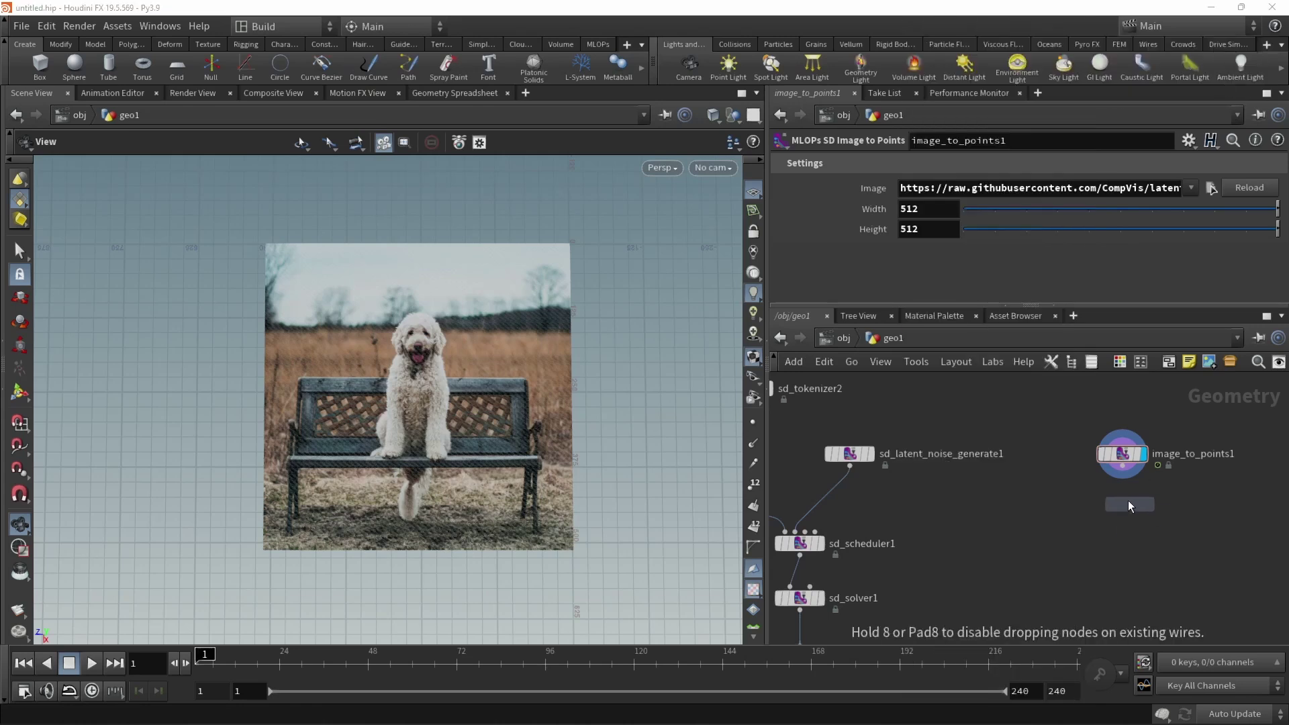
{"action": "left_click", "coordinate": [1128, 501]}
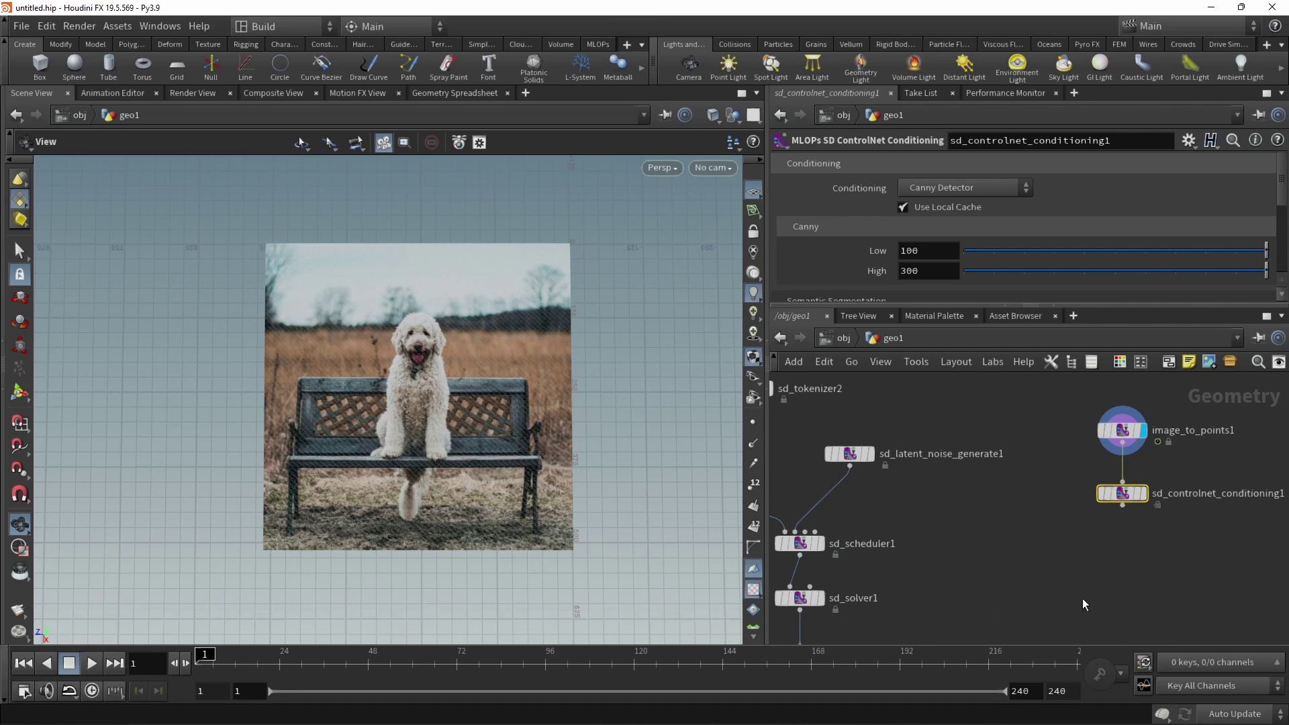
{"action": "left_click_drag", "start_coordinate": [1045, 556], "coordinate": [1191, 476]}
{"action": "left_click", "coordinate": [1144, 493]}
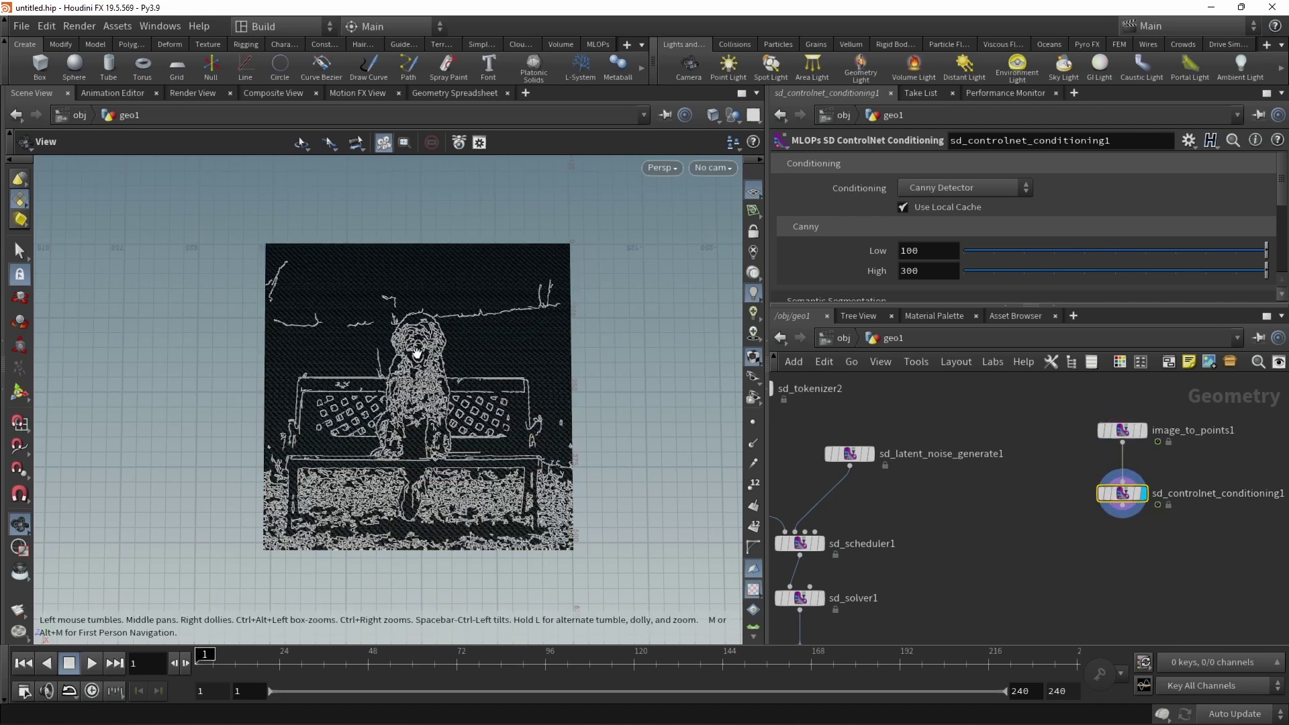
Step: Preview the Semantic Segmentation conditioning of the reference photo and settle on Depth Estimation as the conditioning type
{"action": "left_click", "coordinate": [967, 192]}
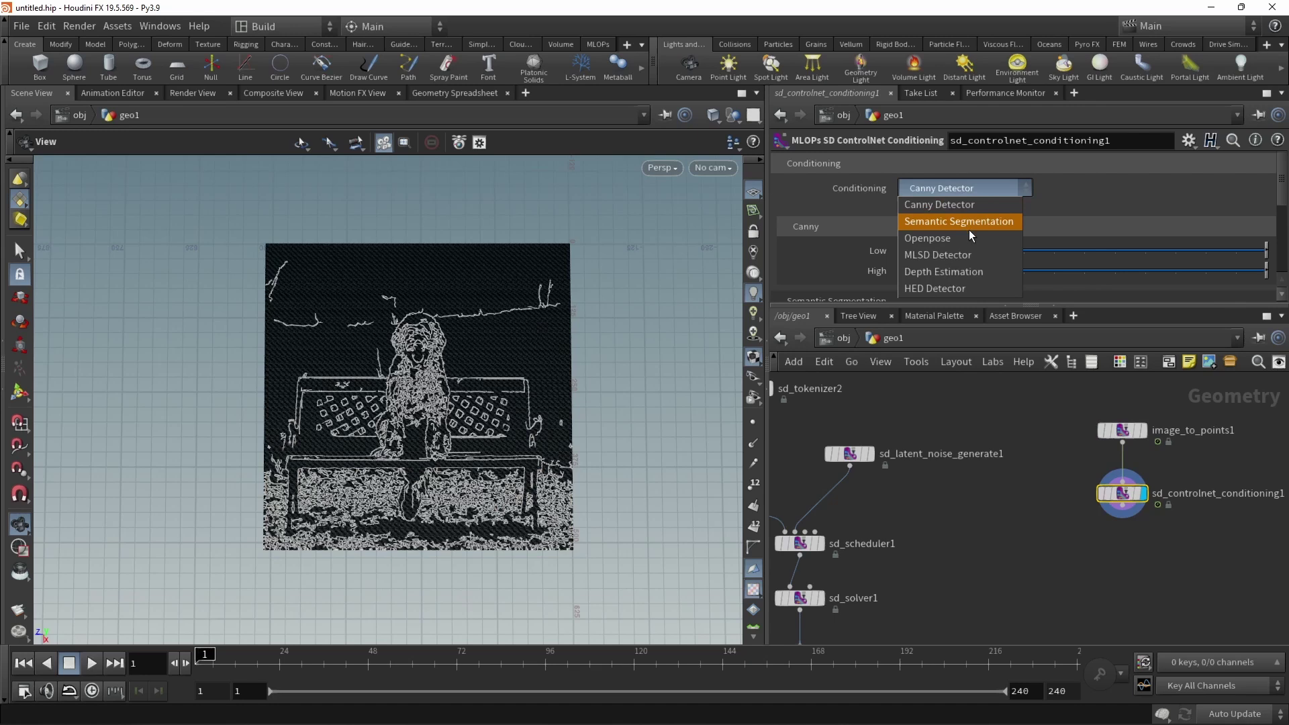
{"action": "left_click", "coordinate": [960, 222]}
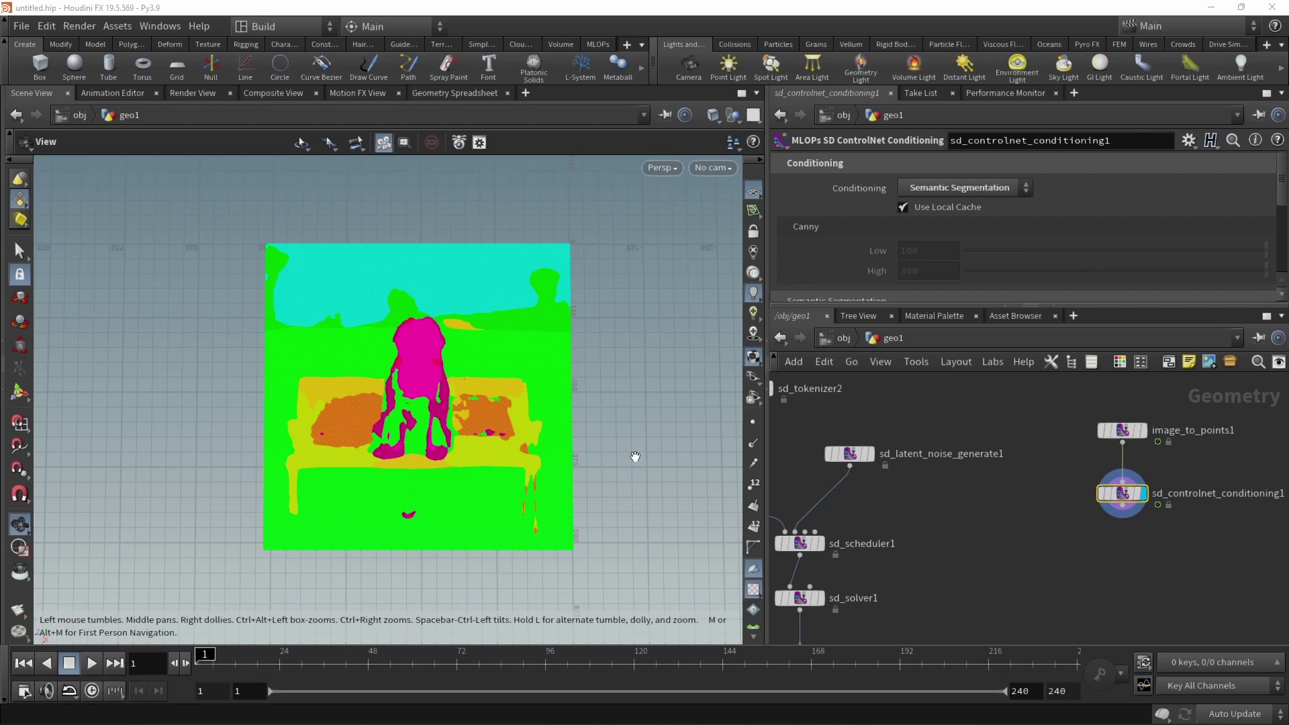
{"action": "left_click", "coordinate": [970, 188]}
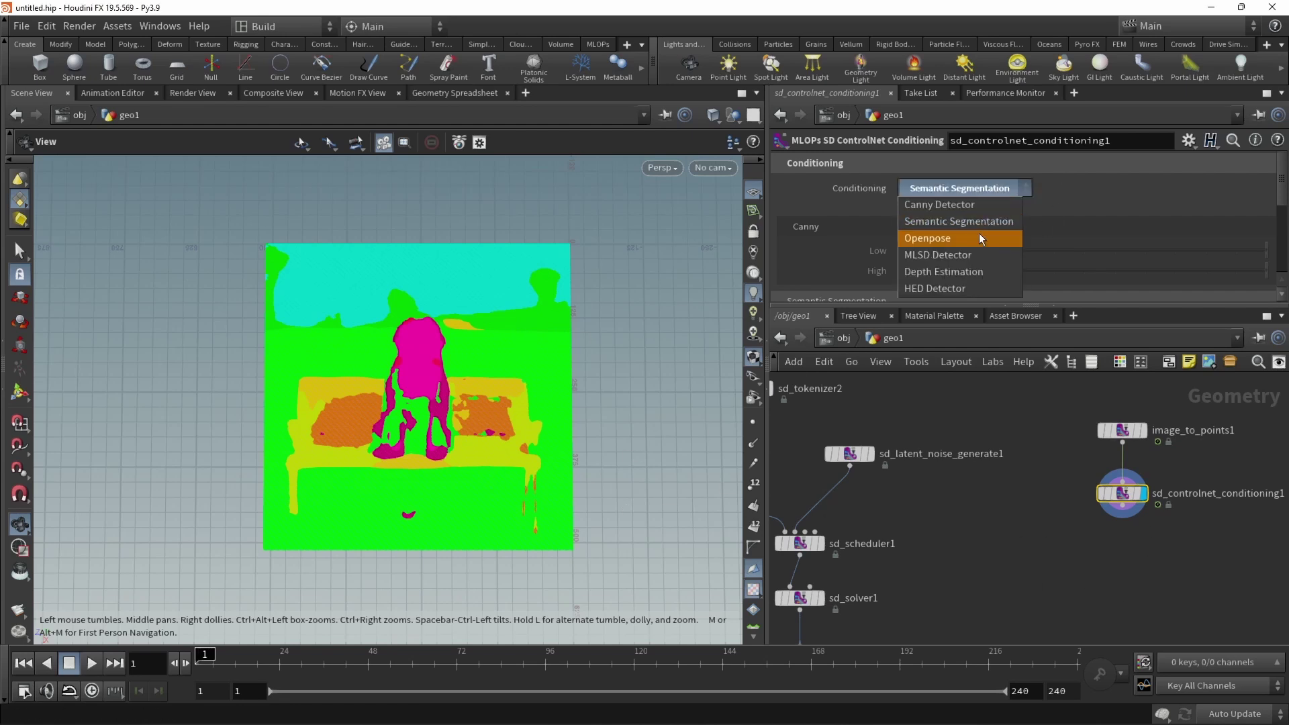
{"action": "left_click", "coordinate": [968, 274]}
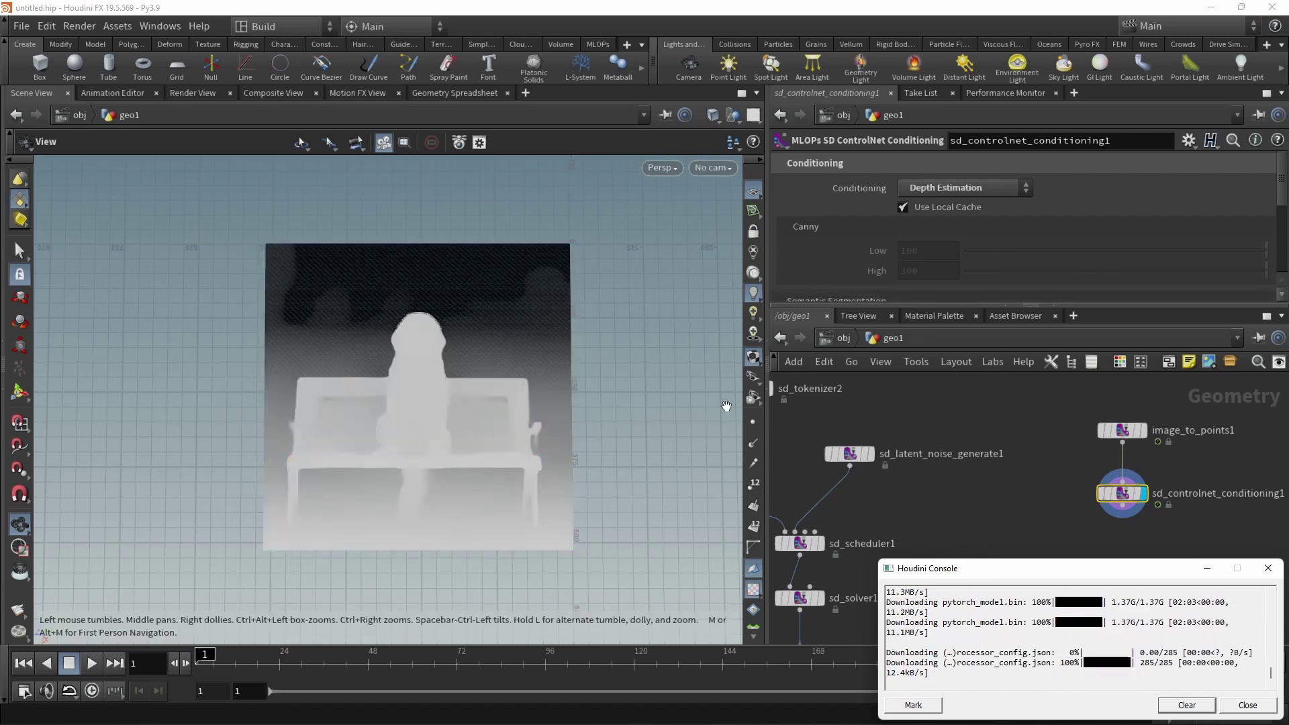
{"action": "left_click", "coordinate": [1207, 570]}
Step: Add an MLOPs SD ControlNet Create node below the conditioning node and feed it the conditioning output
{"action": "left_click", "coordinate": [1126, 506]}
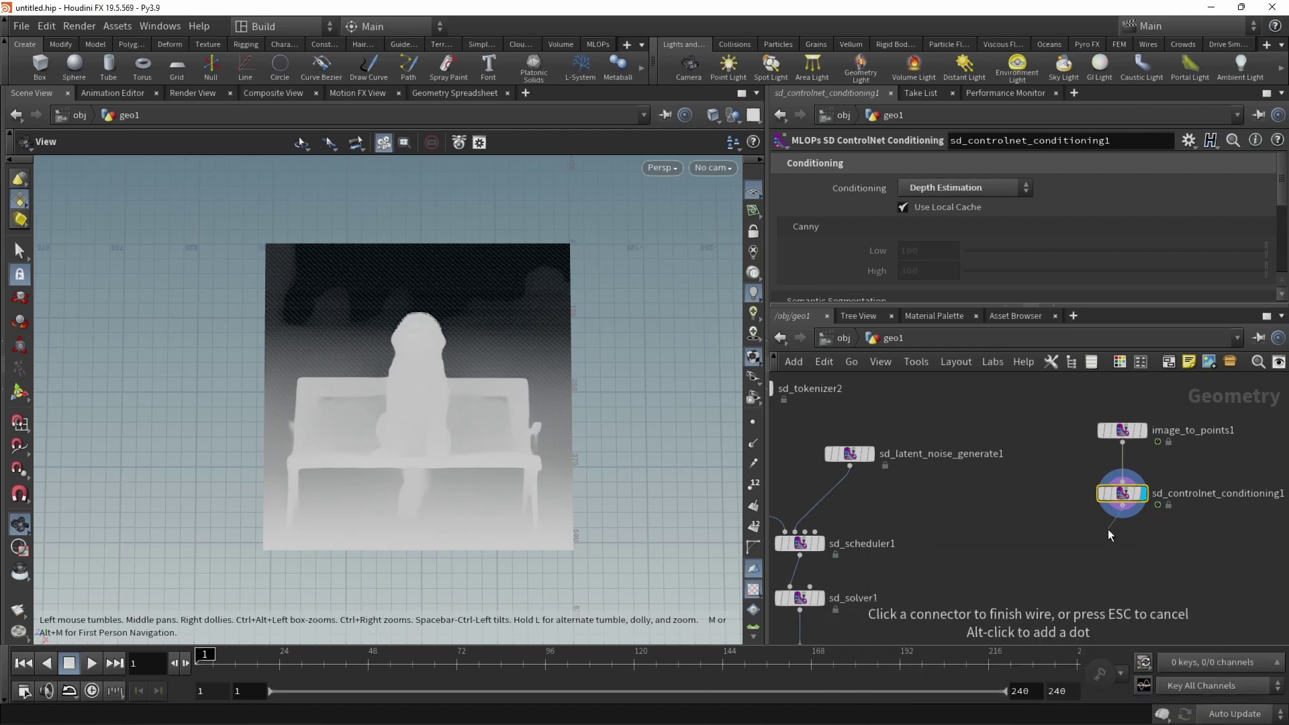
{"action": "key", "text": "Tab"}
{"action": "type", "text": "contr"}
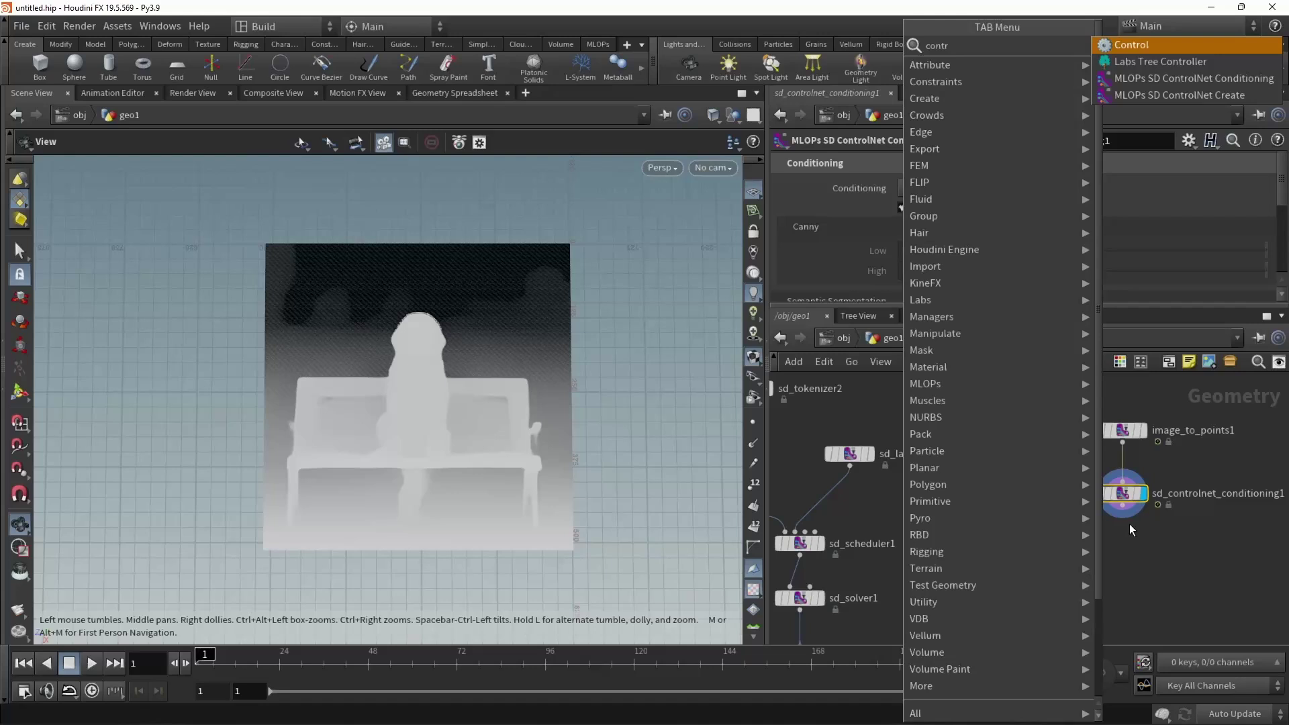
{"action": "left_click", "coordinate": [1249, 96]}
{"action": "left_click", "coordinate": [1122, 545]}
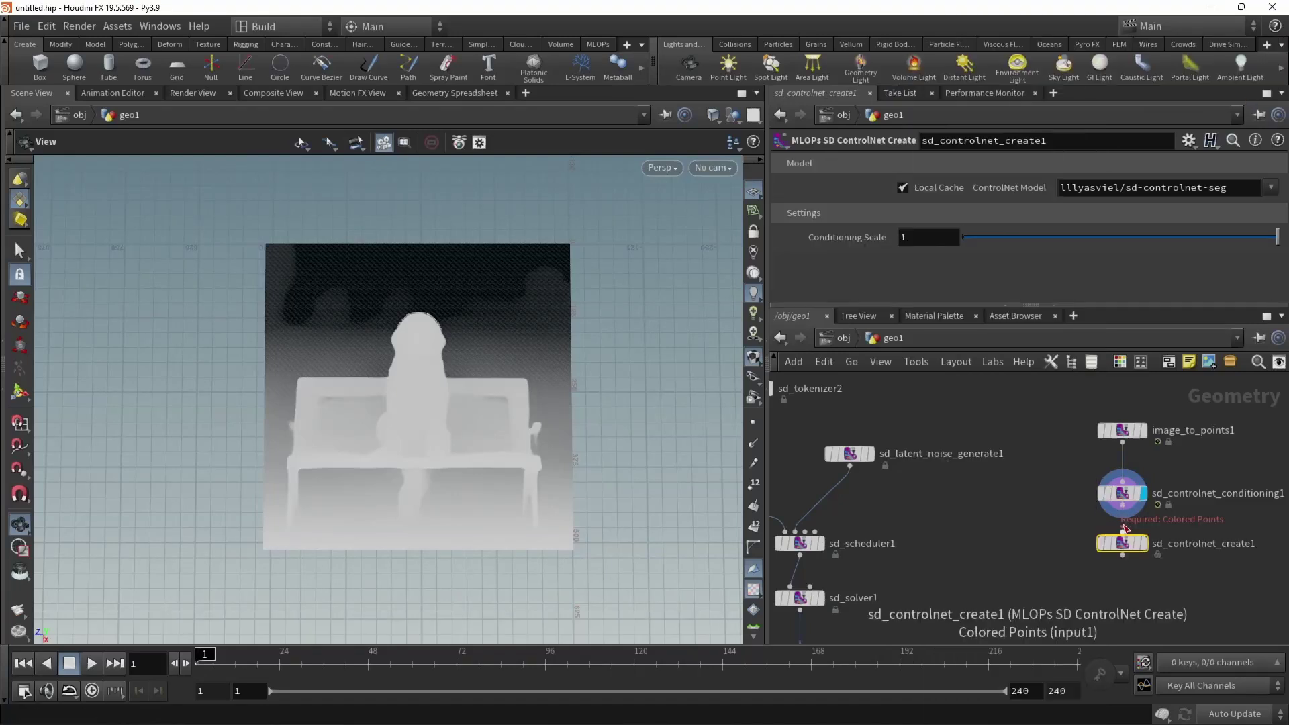
{"action": "left_click", "coordinate": [1122, 533]}
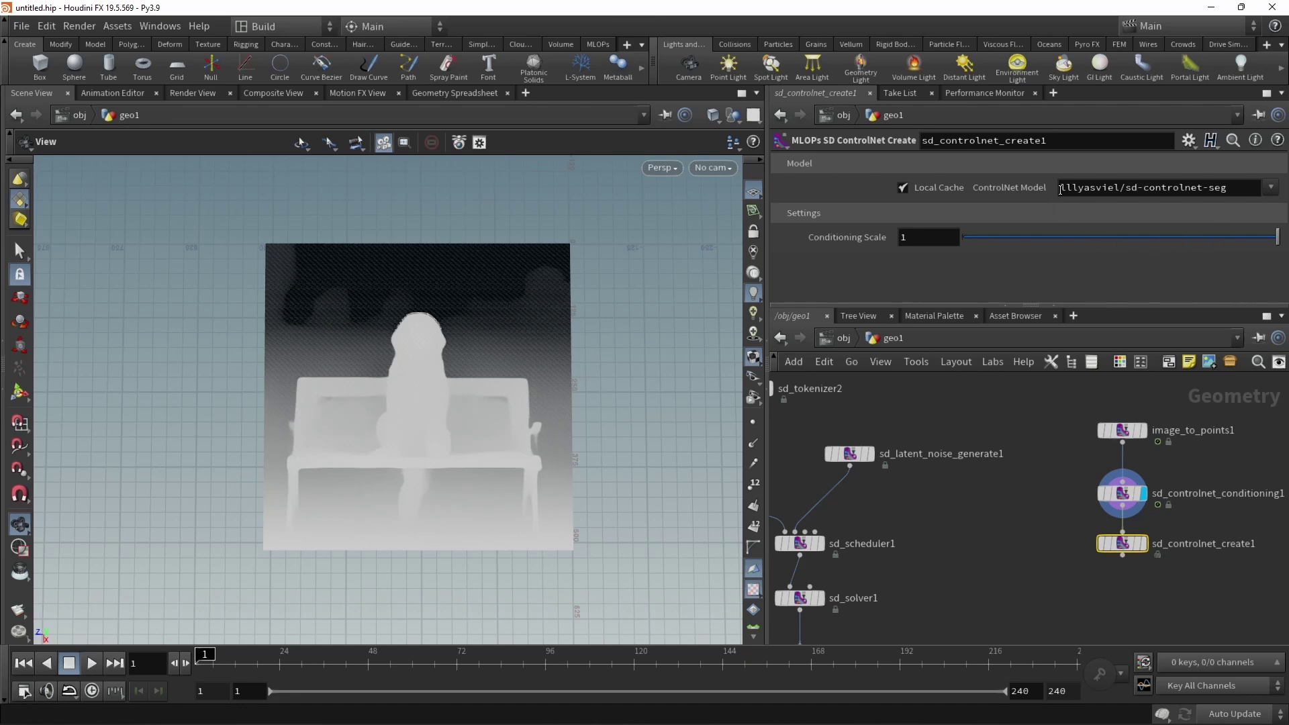
Step: Set the ControlNet model to lllyasviel/sd-controlnet-depth and display the ControlNet Create node
{"action": "left_click_drag", "start_coordinate": [1060, 190], "coordinate": [1228, 191]}
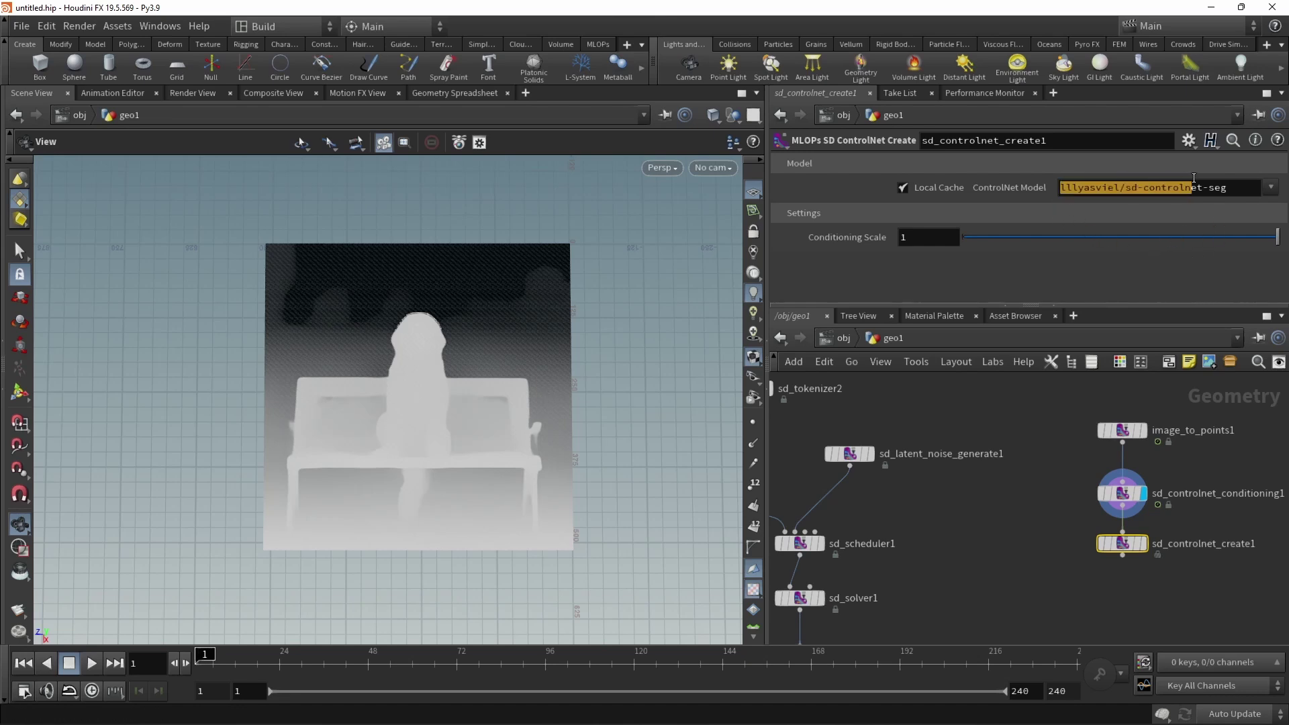
{"action": "left_click", "coordinate": [1270, 192]}
{"action": "left_click", "coordinate": [1238, 188]}
{"action": "left_click", "coordinate": [1234, 189]}
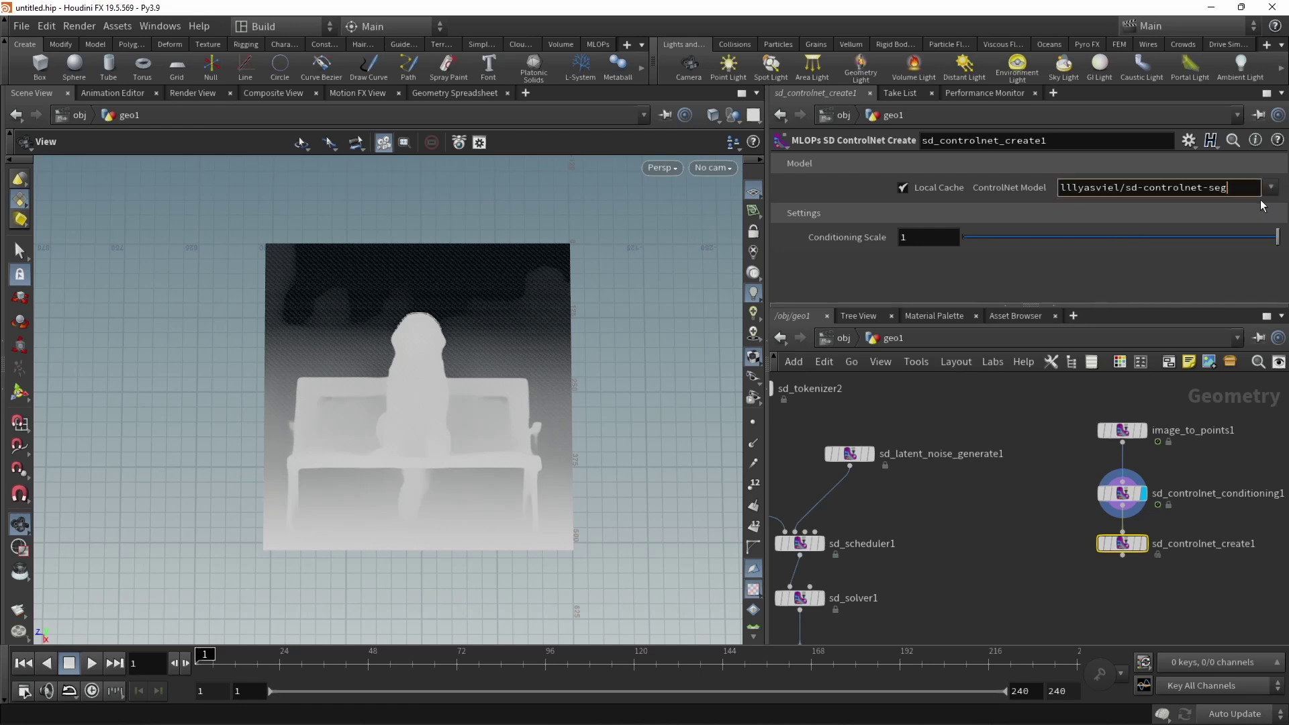
{"action": "key", "text": "BackSpace"}
{"action": "key", "text": "BackSpace"}
{"action": "key", "text": "BackSpace"}
{"action": "type", "text": "depth"}
{"action": "key", "text": "Return"}
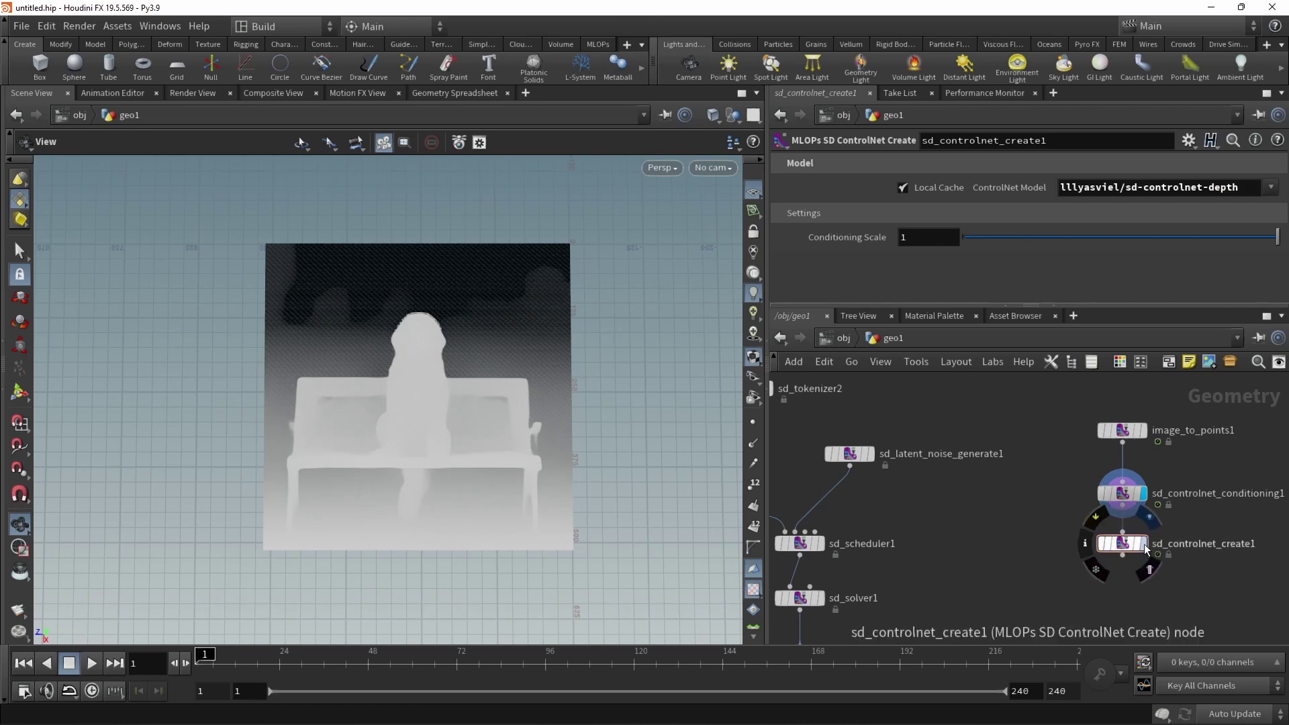
{"action": "left_click", "coordinate": [1144, 545]}
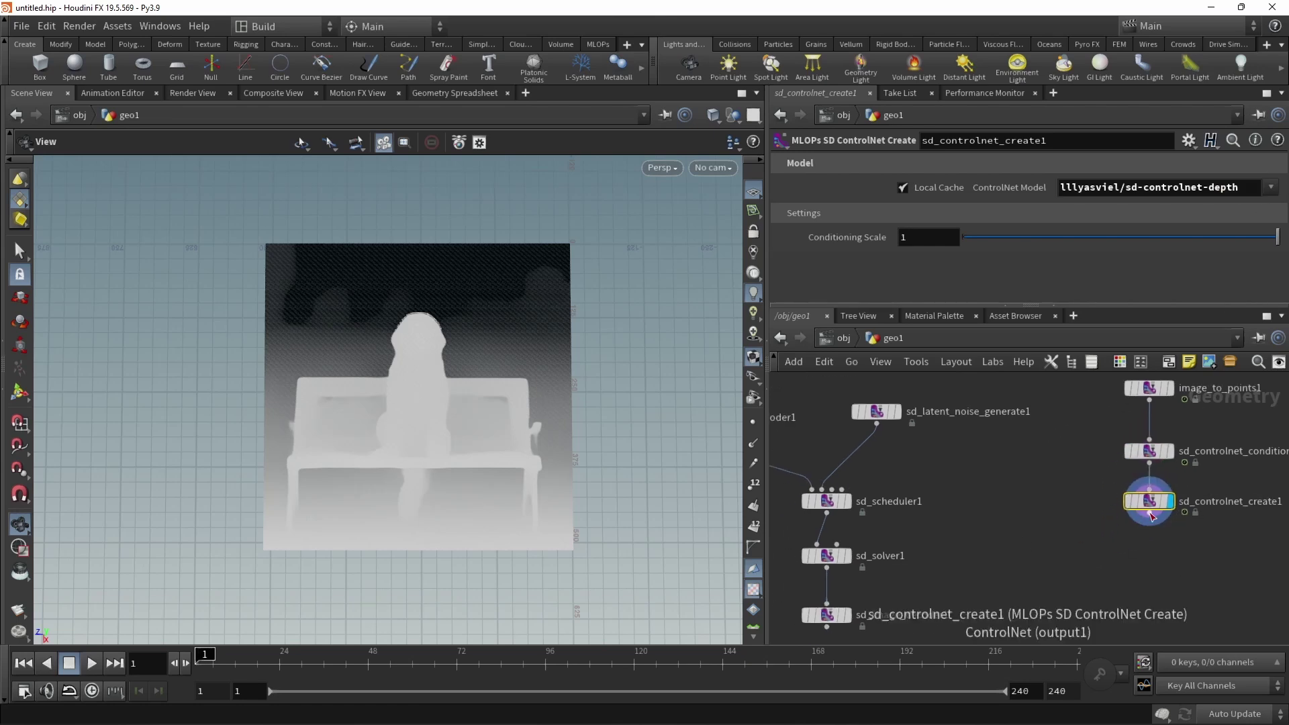
Step: Connect the ControlNet Create output to the solver's optional ControlNets input and display the image decoder's result
{"action": "left_click", "coordinate": [1149, 522]}
{"action": "left_click", "coordinate": [840, 542]}
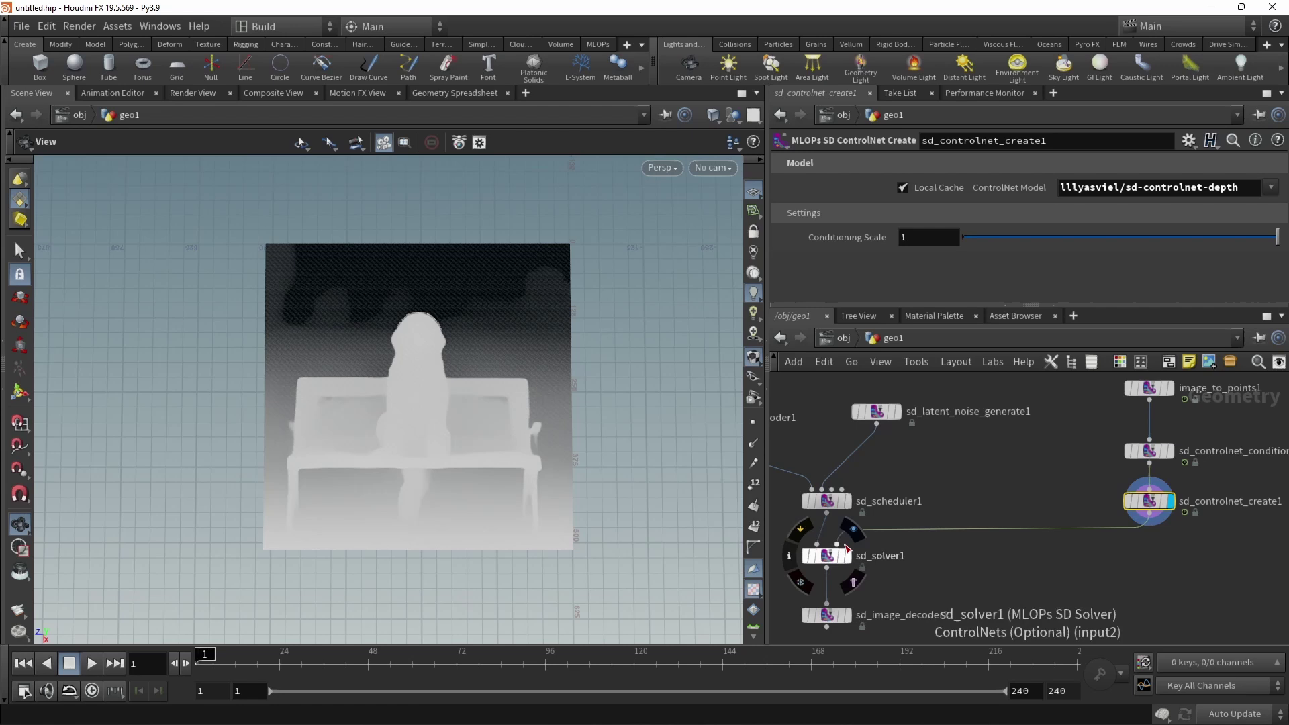
{"action": "middle_click_drag", "start_coordinate": [1003, 566], "coordinate": [1065, 548]}
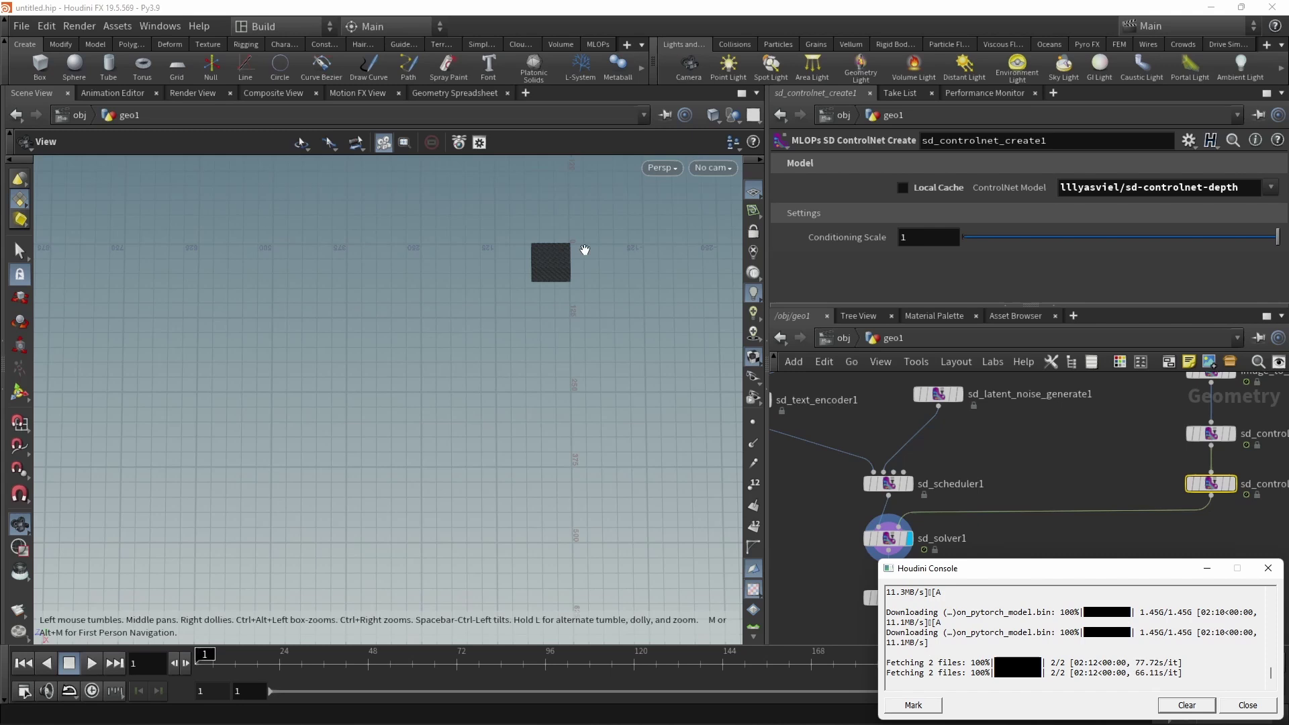
{"action": "left_click", "coordinate": [1207, 568]}
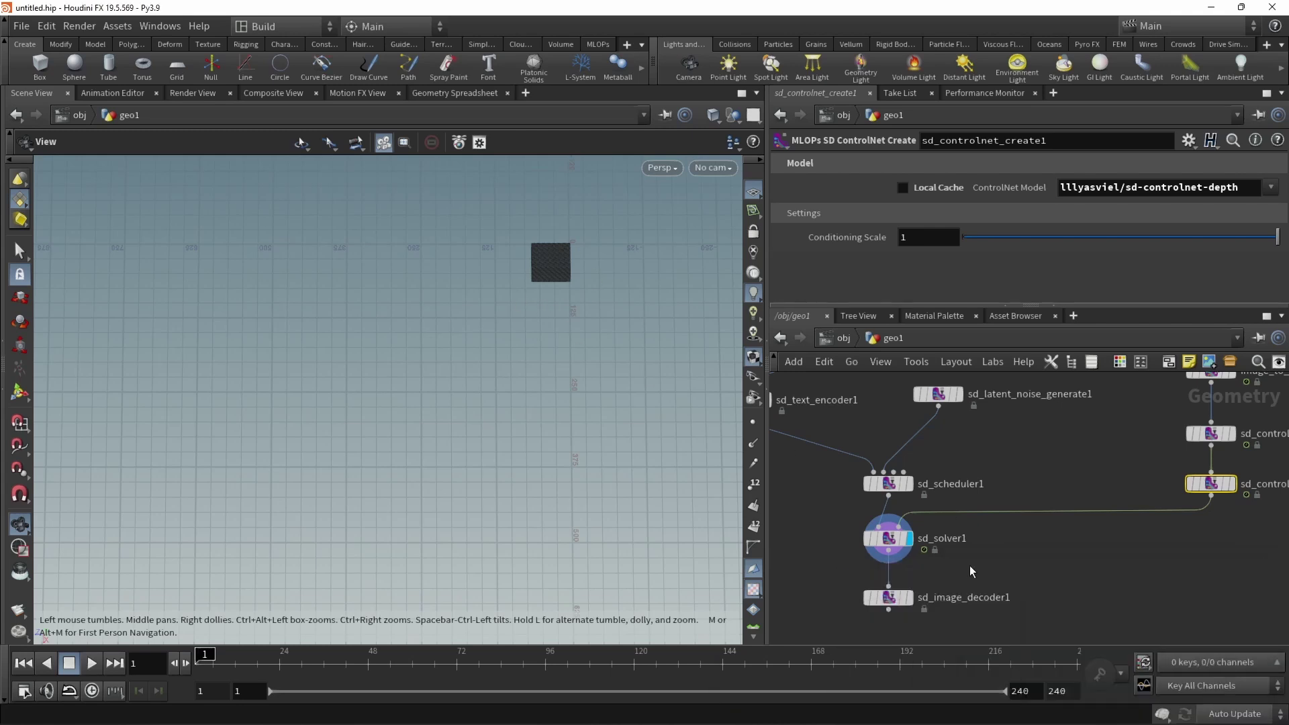
{"action": "mouse_move", "coordinate": [873, 597]}
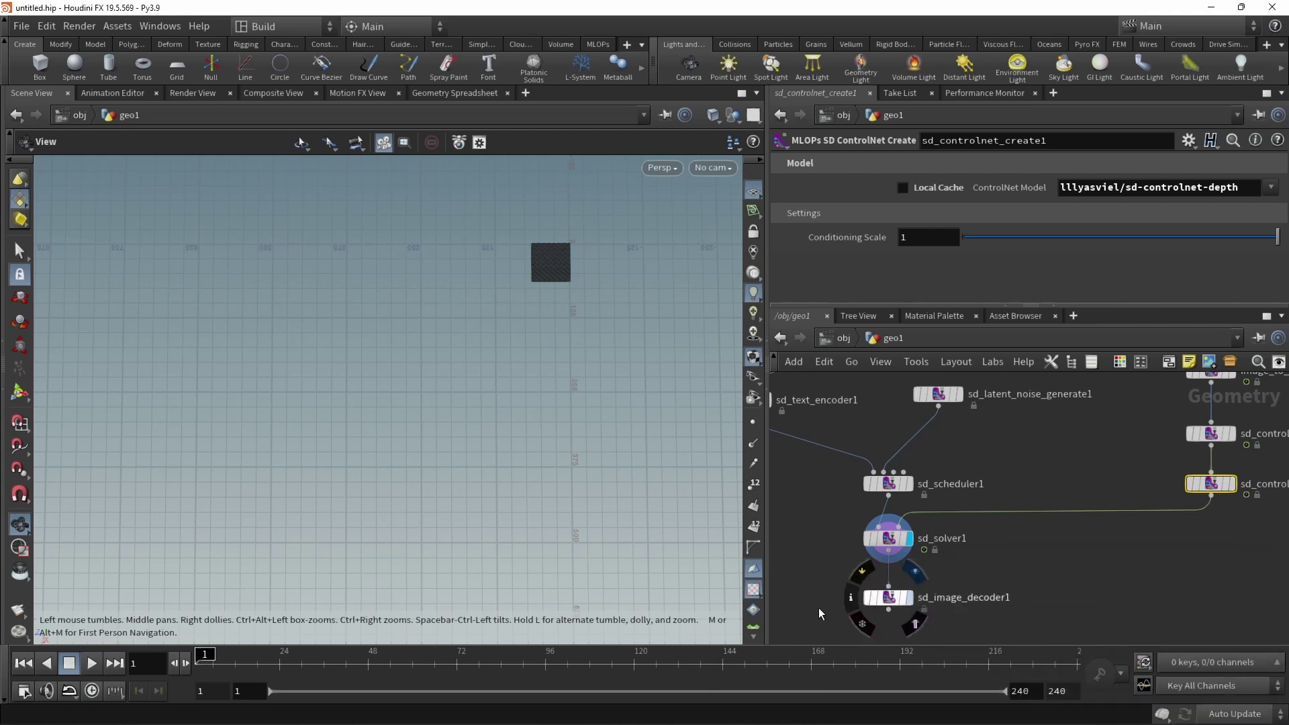
{"action": "key", "text": "r"}
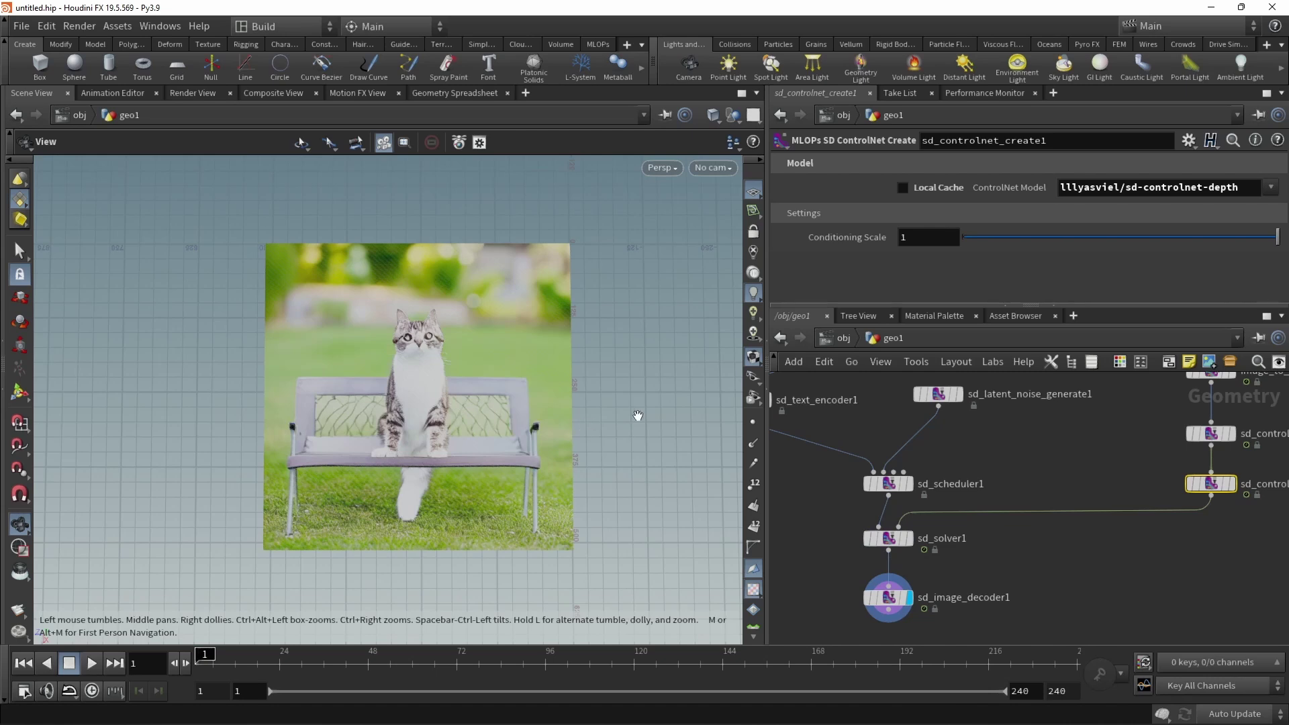
Step: Compare the depth map at the ControlNet Create node with the decoded image, ending on the image decoder
{"action": "middle_click_drag", "start_coordinate": [1237, 558], "coordinate": [1161, 576]}
{"action": "mouse_move", "coordinate": [1159, 508]}
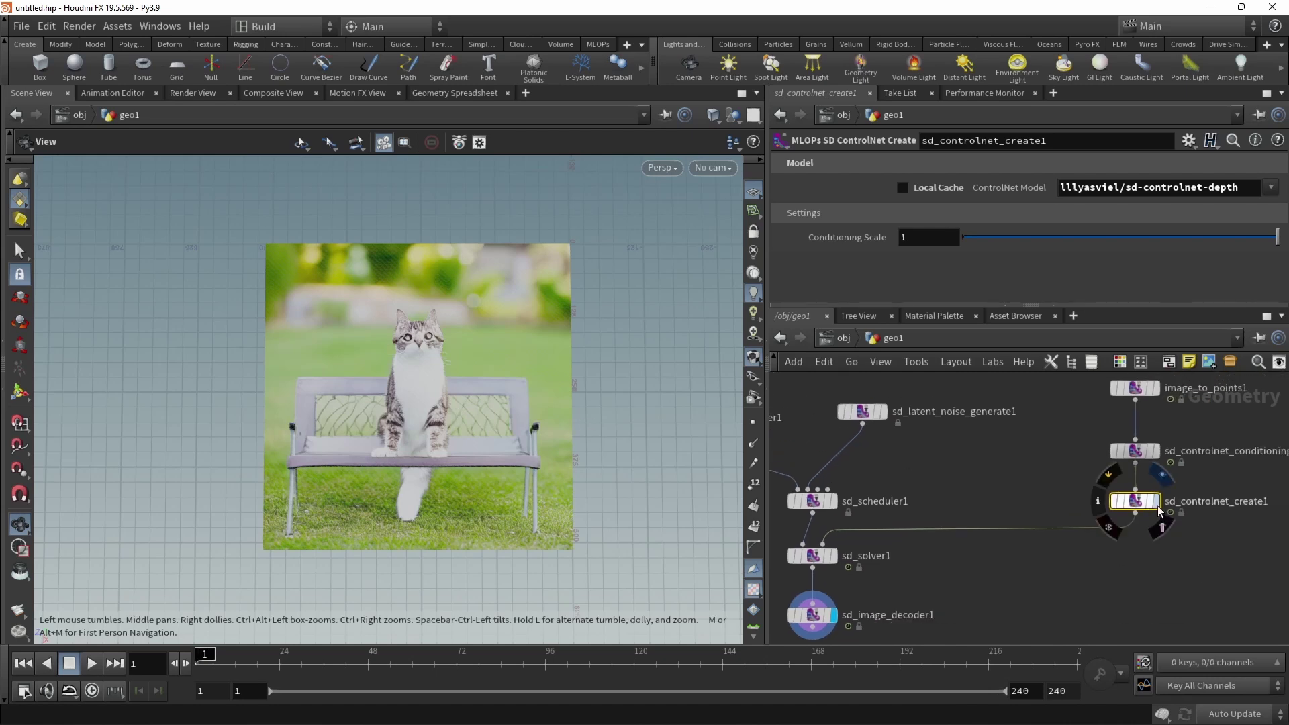
{"action": "key", "text": "r"}
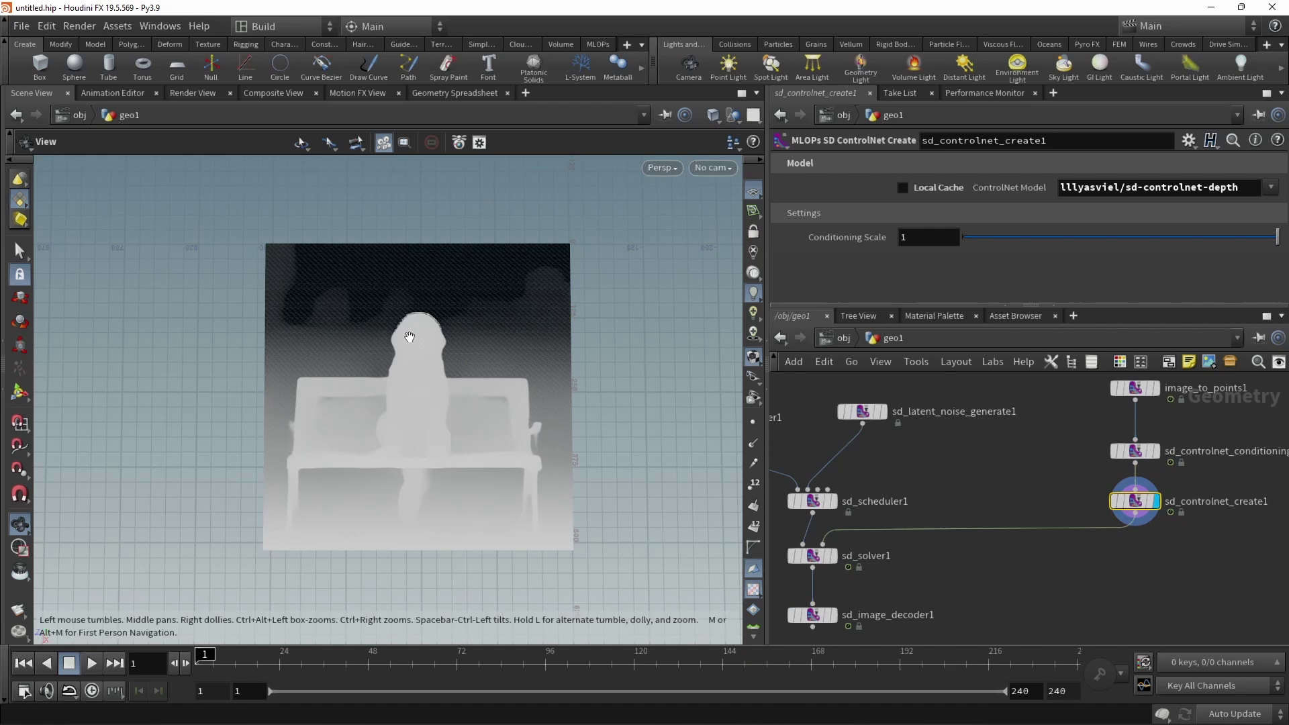
{"action": "left_click", "coordinate": [832, 615]}
{"action": "middle_click_drag", "start_coordinate": [986, 568], "coordinate": [1017, 549]}
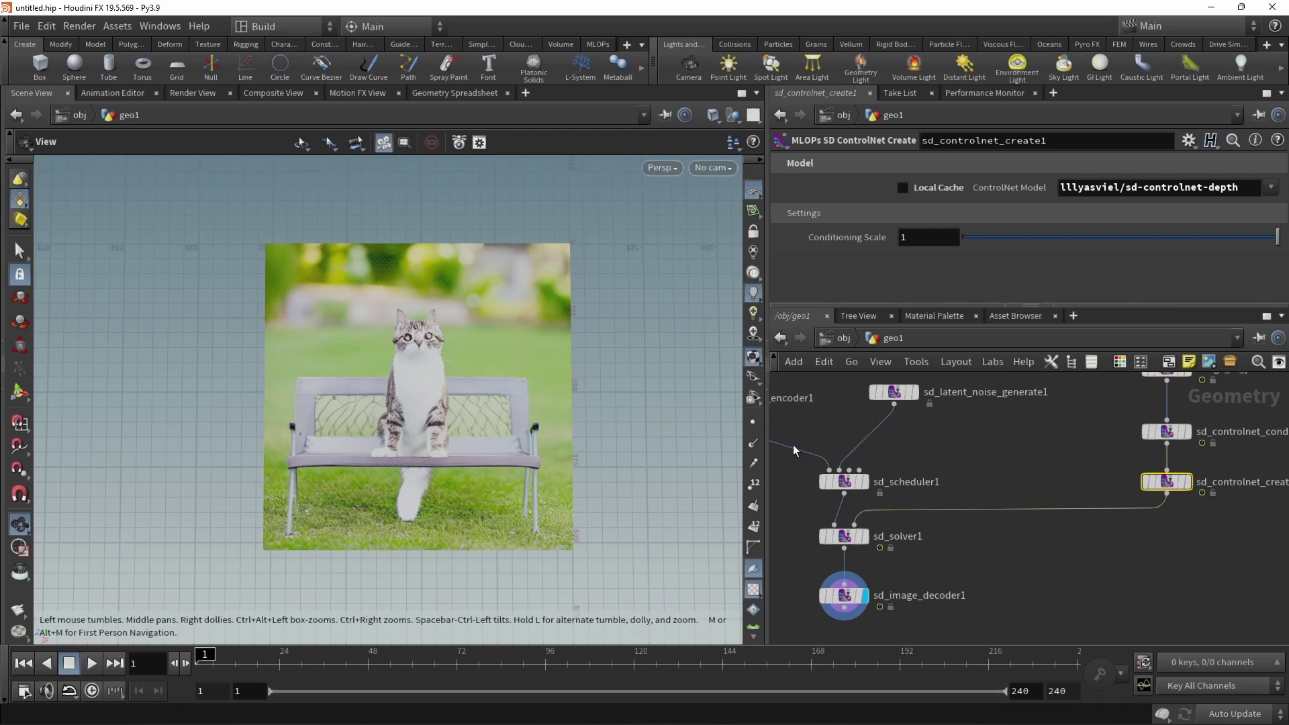
Step: Set the conditioning scale of the depth ControlNet Create node to 0.5
{"action": "mouse_move", "coordinate": [1167, 492]}
{"action": "type", "text": "0.5"}
{"action": "key", "text": "Return"}
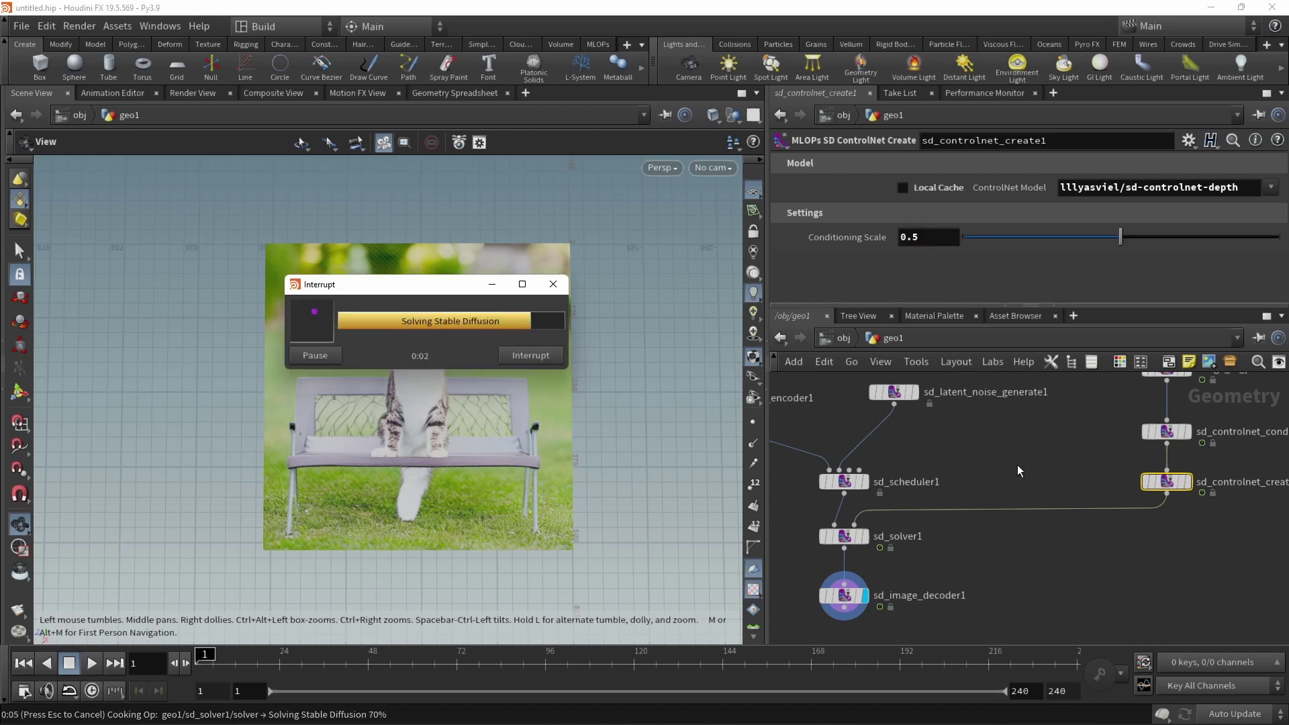
Step: Add a second MLOPs SD ControlNet Conditioning node beside the depth conditioning branch
{"action": "scroll", "coordinate": [1132, 567], "scroll_direction": "down", "scroll_amount": 5}
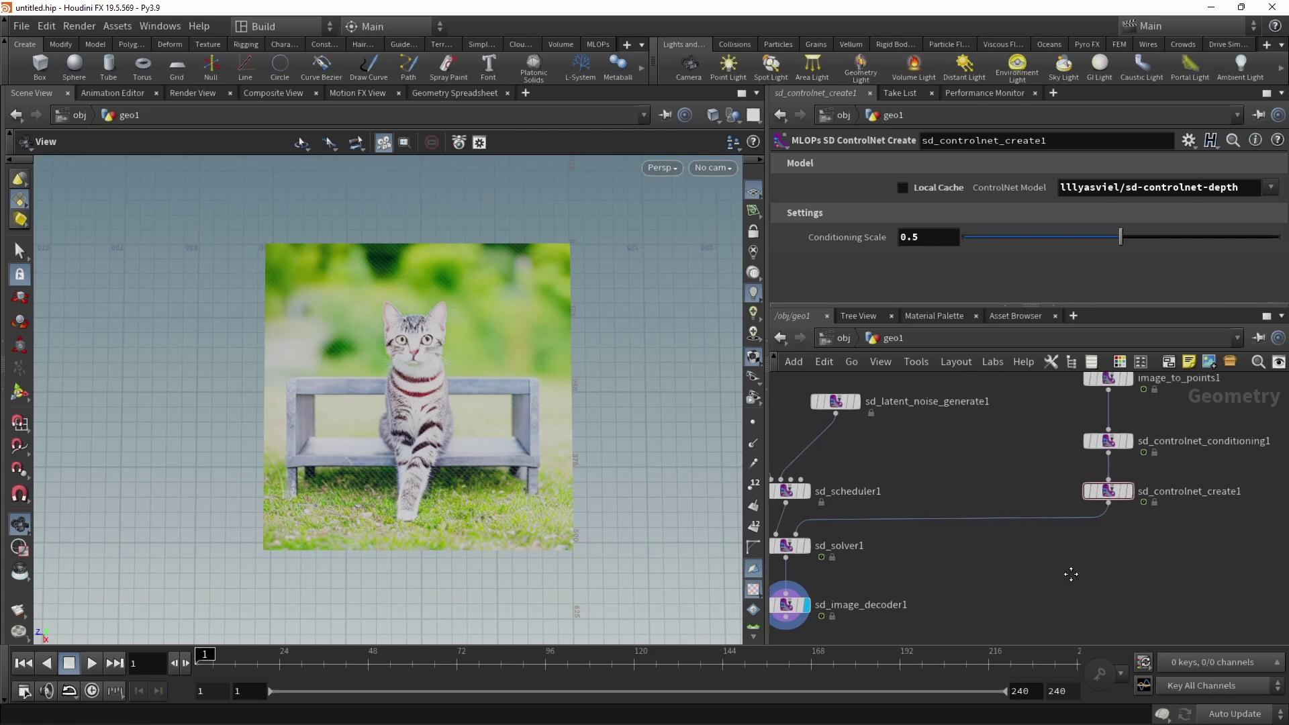
{"action": "middle_click_drag", "start_coordinate": [1174, 523], "coordinate": [1111, 526]}
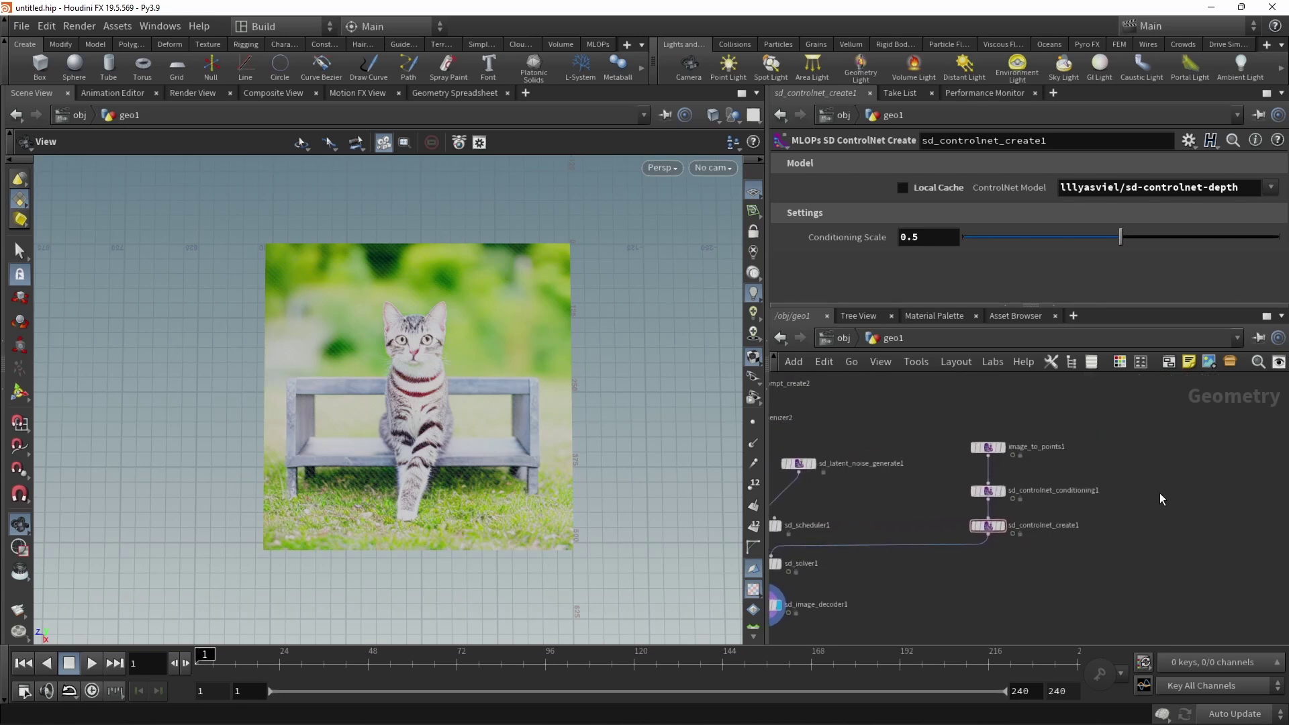
{"action": "key", "text": "Tab"}
{"action": "type", "text": "contro"}
{"action": "key", "text": "Down"}
{"action": "key", "text": "Down"}
{"action": "key", "text": "Return"}
{"action": "left_click", "coordinate": [1160, 491]}
{"action": "left_click", "coordinate": [1162, 497]}
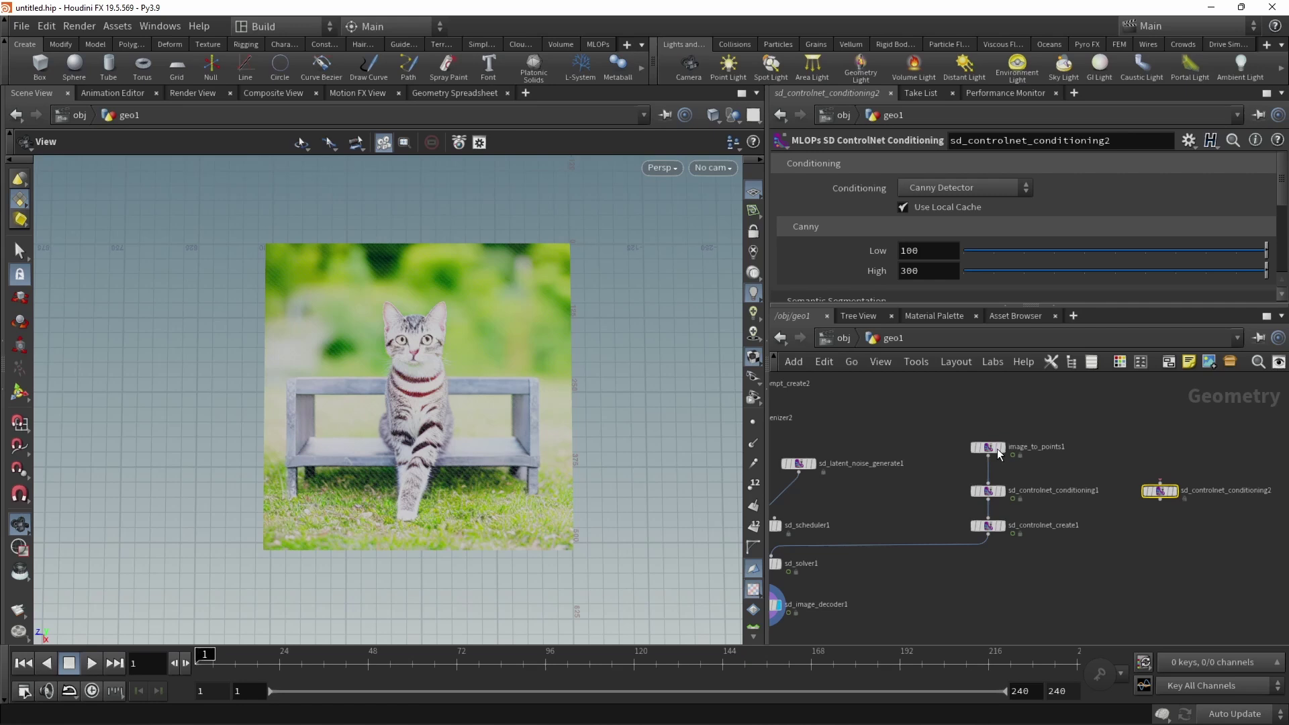
Step: Move the Image to Points node between both branches, connect it to the second conditioning node and display that node's Canny output
{"action": "left_click_drag", "start_coordinate": [997, 449], "coordinate": [1060, 416]}
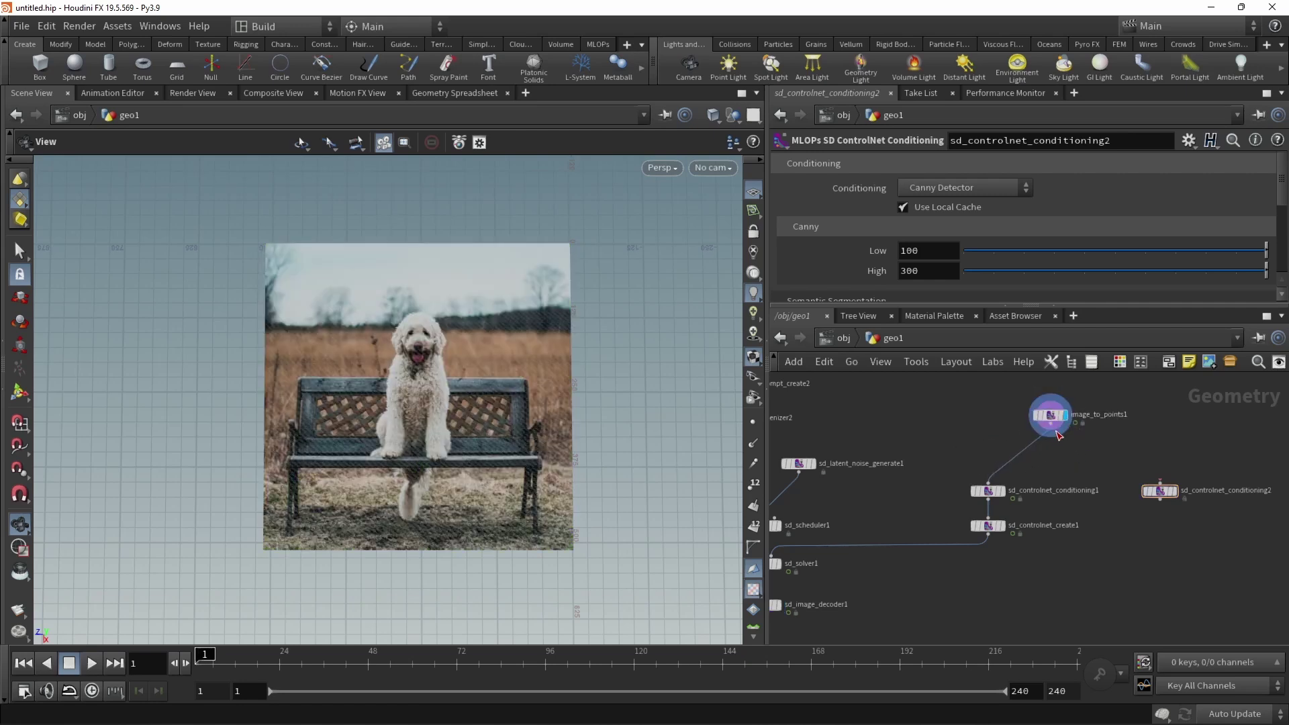
{"action": "left_click", "coordinate": [1051, 425]}
{"action": "left_click", "coordinate": [1160, 485]}
{"action": "left_click", "coordinate": [1174, 491]}
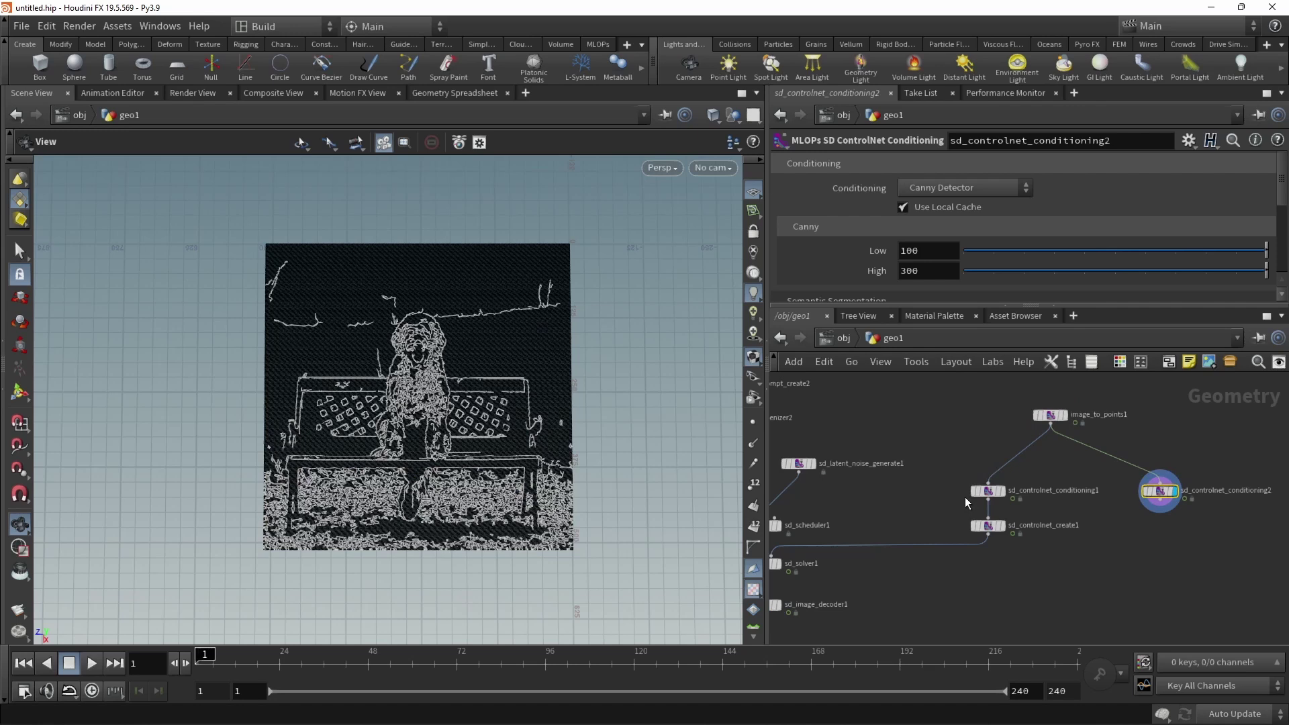
Step: Add an MLOPs SD ControlNet Create node under the Canny conditioning node and set its model to lllyasviel/sd-controlnet-canny
{"action": "key", "text": "Tab"}
{"action": "type", "text": "contro"}
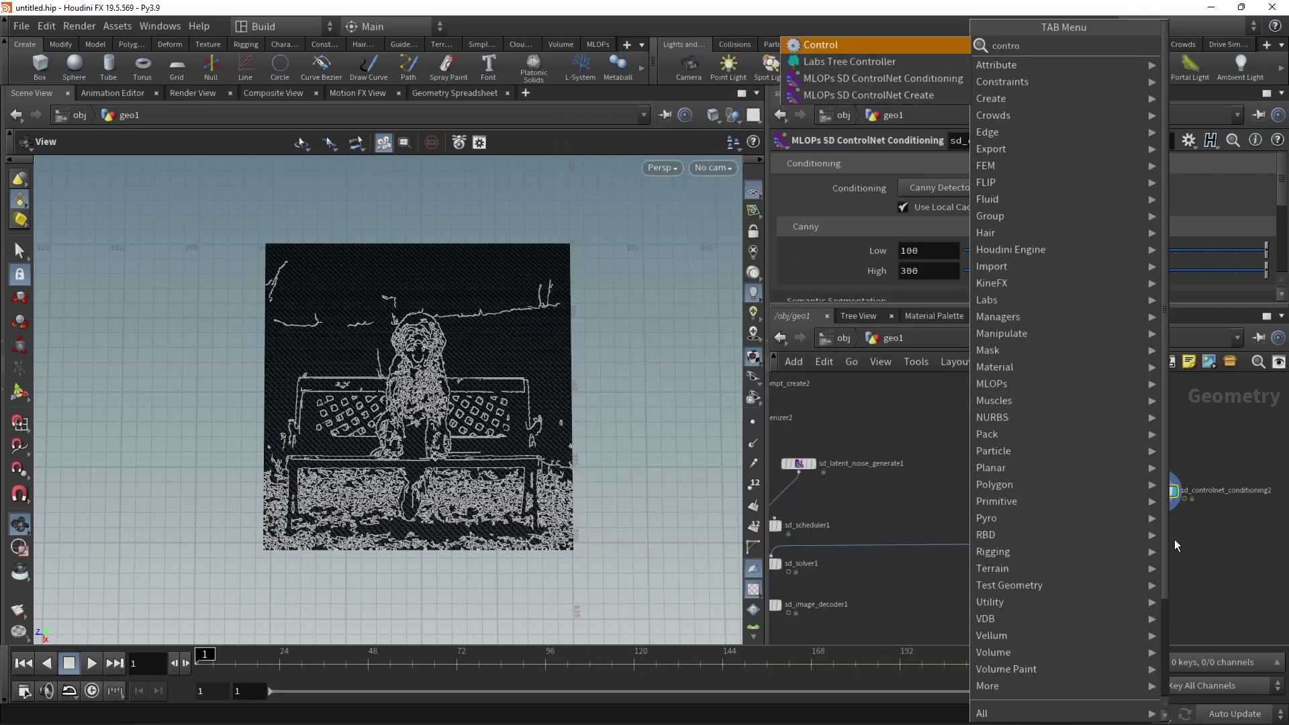
{"action": "left_click", "coordinate": [933, 95]}
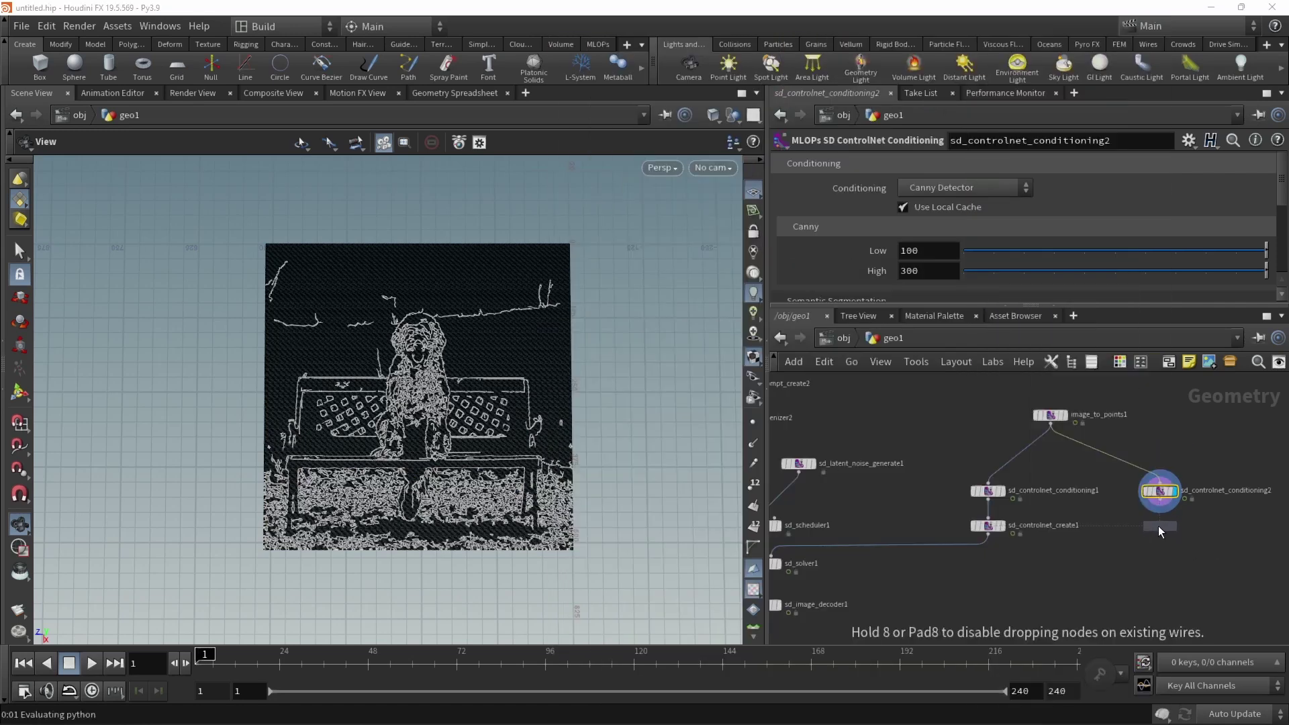
{"action": "left_click", "coordinate": [1158, 526]}
{"action": "left_click", "coordinate": [1270, 188]}
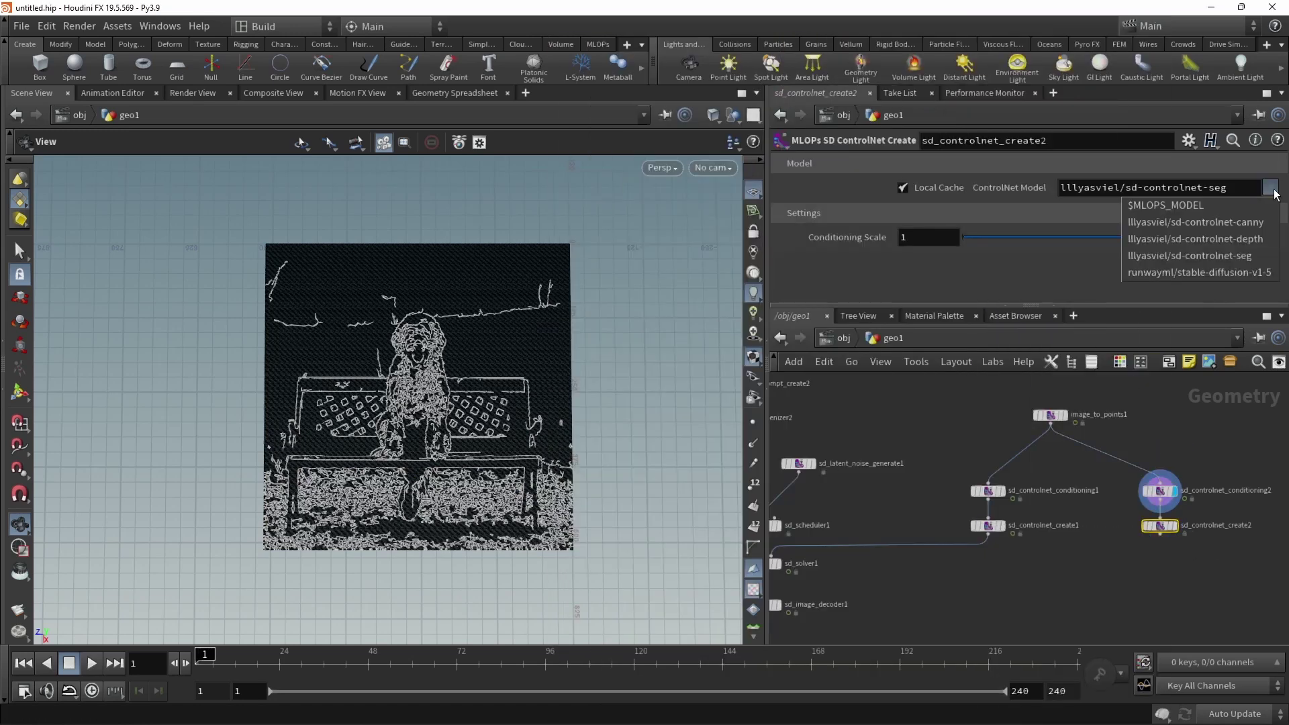
{"action": "left_click", "coordinate": [1252, 223]}
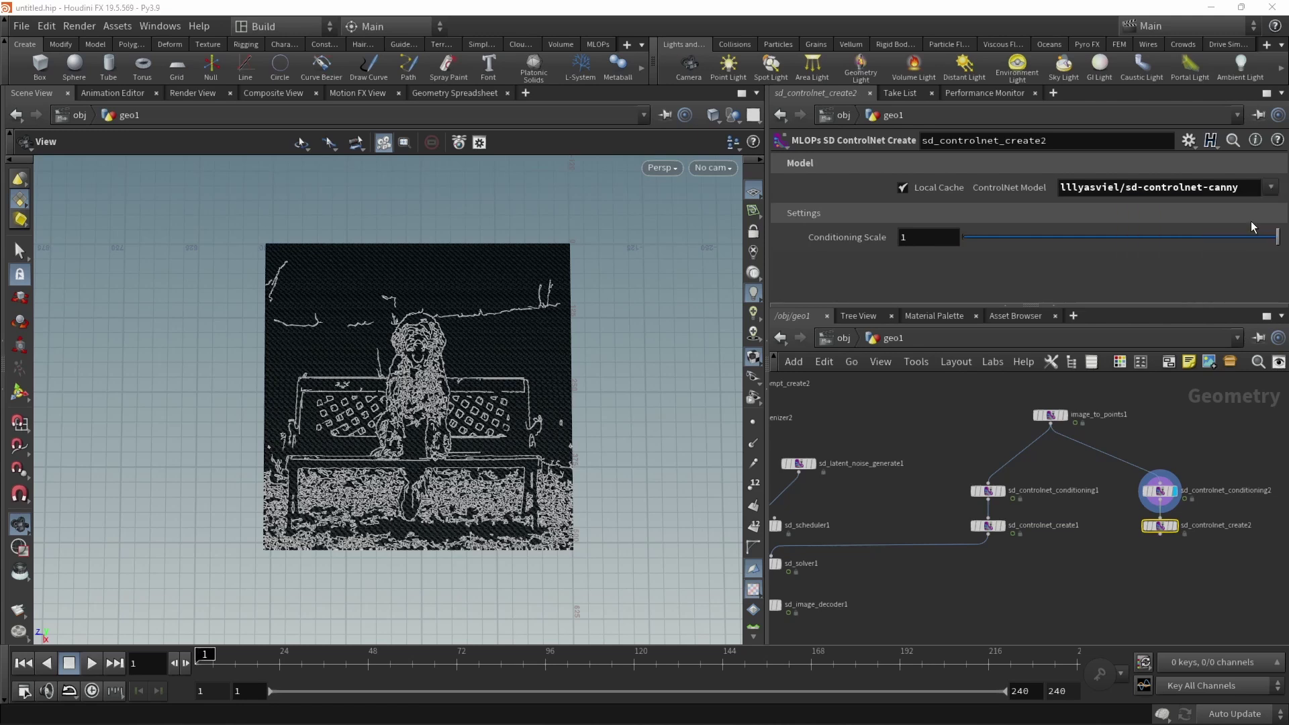
Step: Add a Merge node below the two branches and connect both ControlNet Create outputs to it
{"action": "middle_click_drag", "start_coordinate": [1059, 567], "coordinate": [1107, 550]}
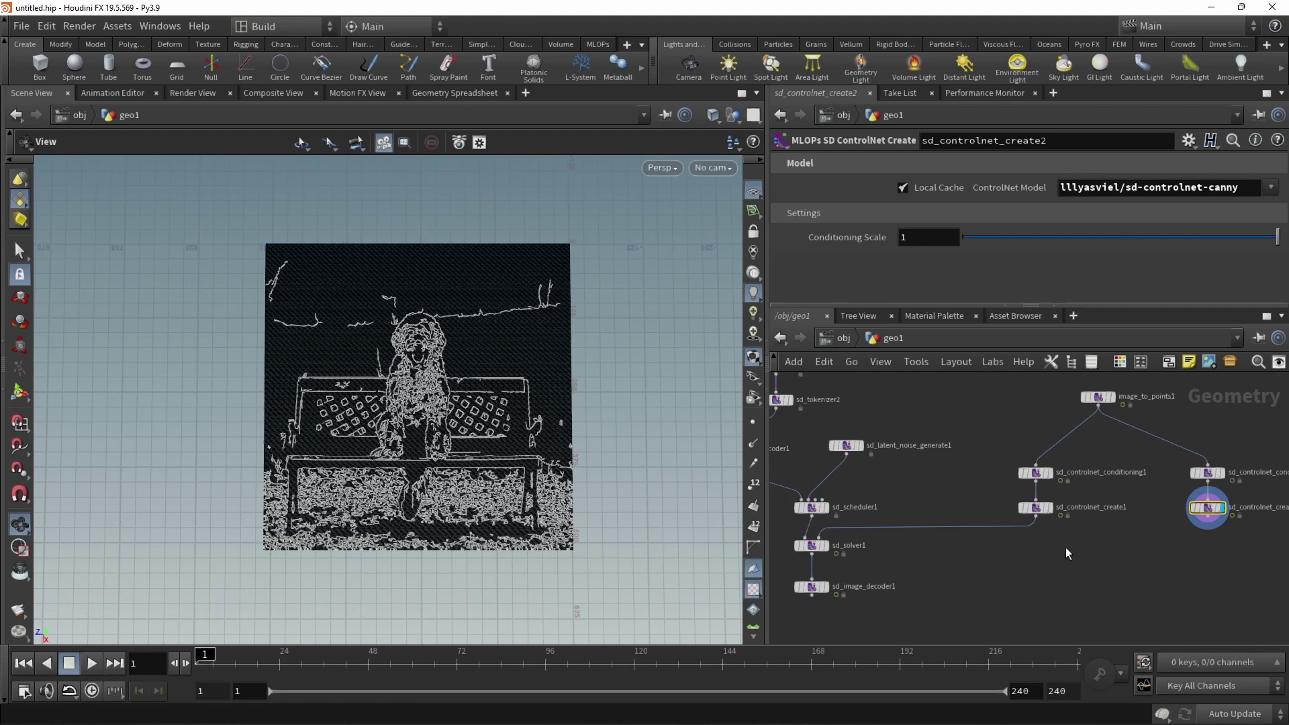
{"action": "key", "text": "Tab"}
{"action": "type", "text": "merge"}
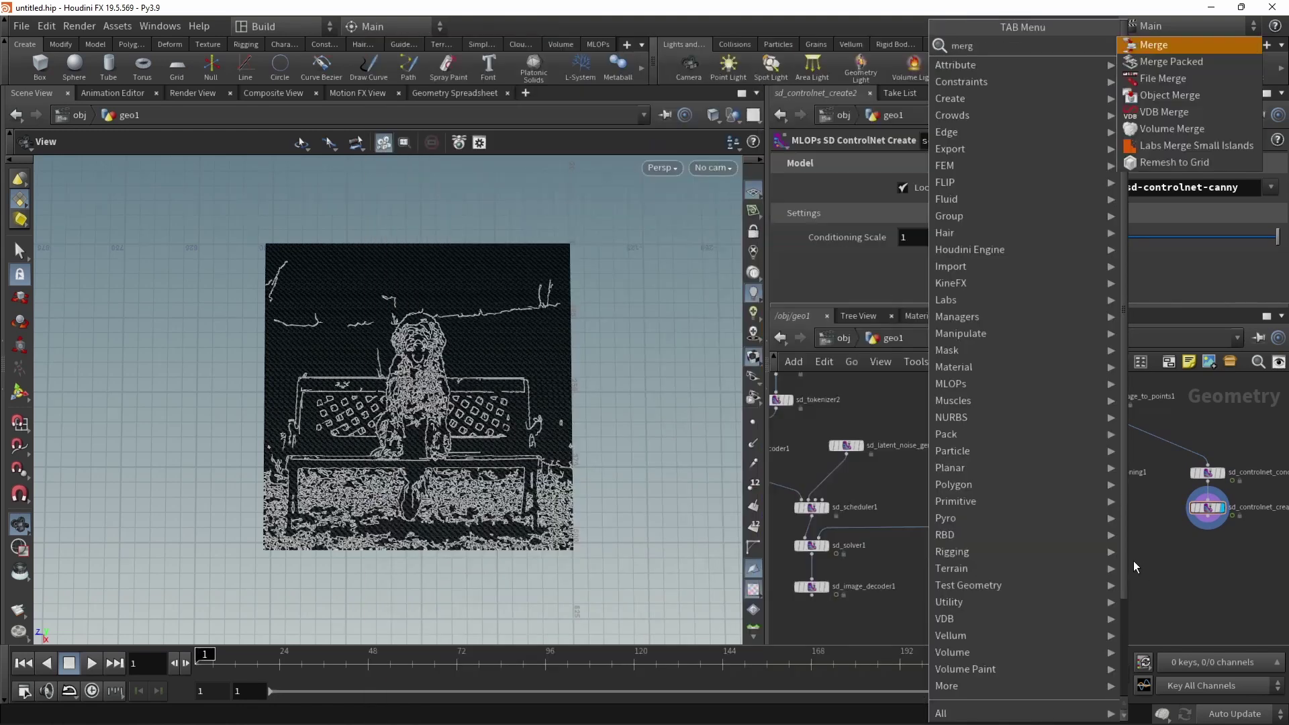
{"action": "key", "text": "Return"}
{"action": "left_click", "coordinate": [1036, 518]}
{"action": "left_click", "coordinate": [1129, 549]}
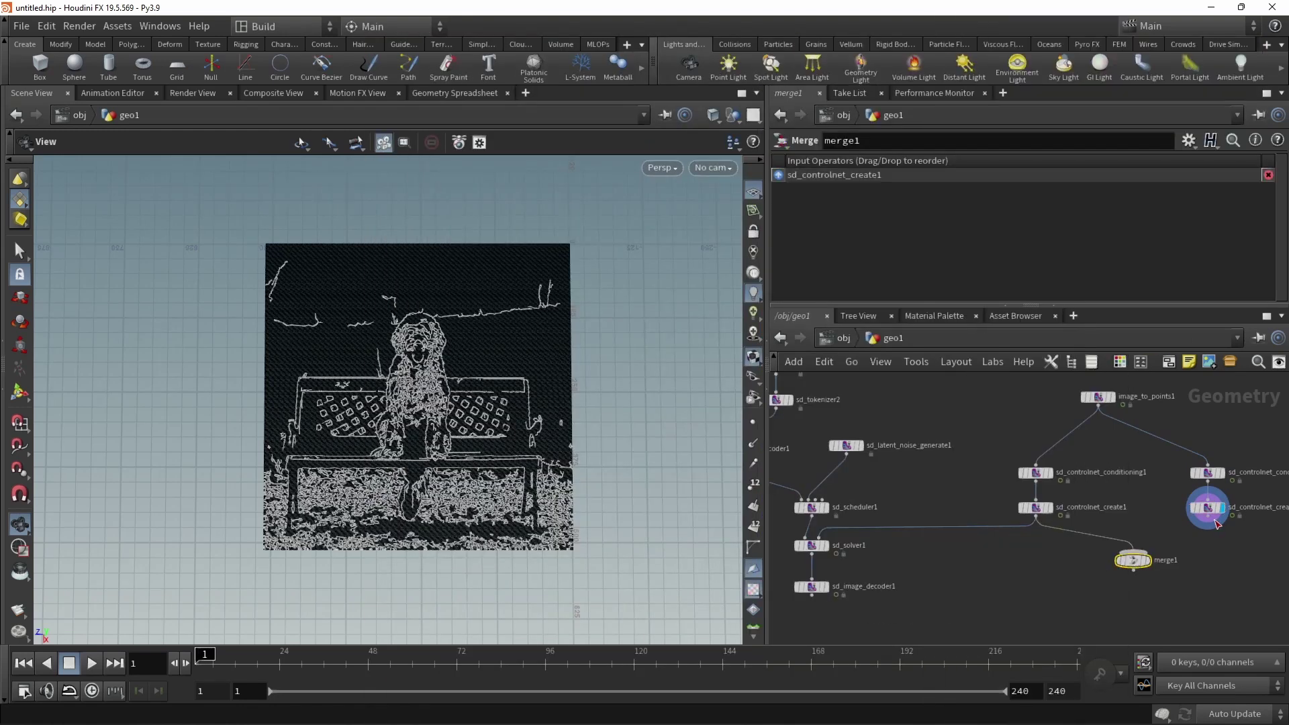
{"action": "left_click", "coordinate": [1207, 517]}
{"action": "left_click", "coordinate": [1154, 545]}
Step: Set the conditioning scale of the depth ControlNet Create node to 1
{"action": "left_click", "coordinate": [1212, 511]}
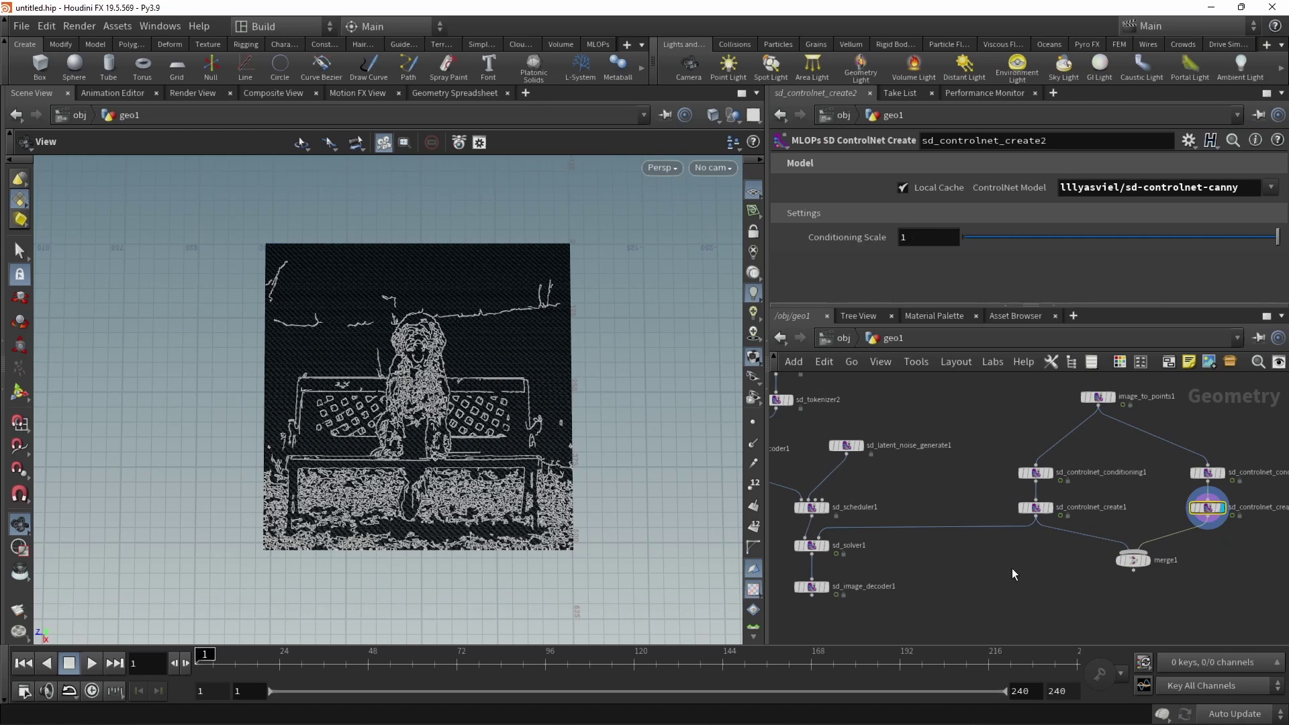
{"action": "left_click", "coordinate": [1036, 508]}
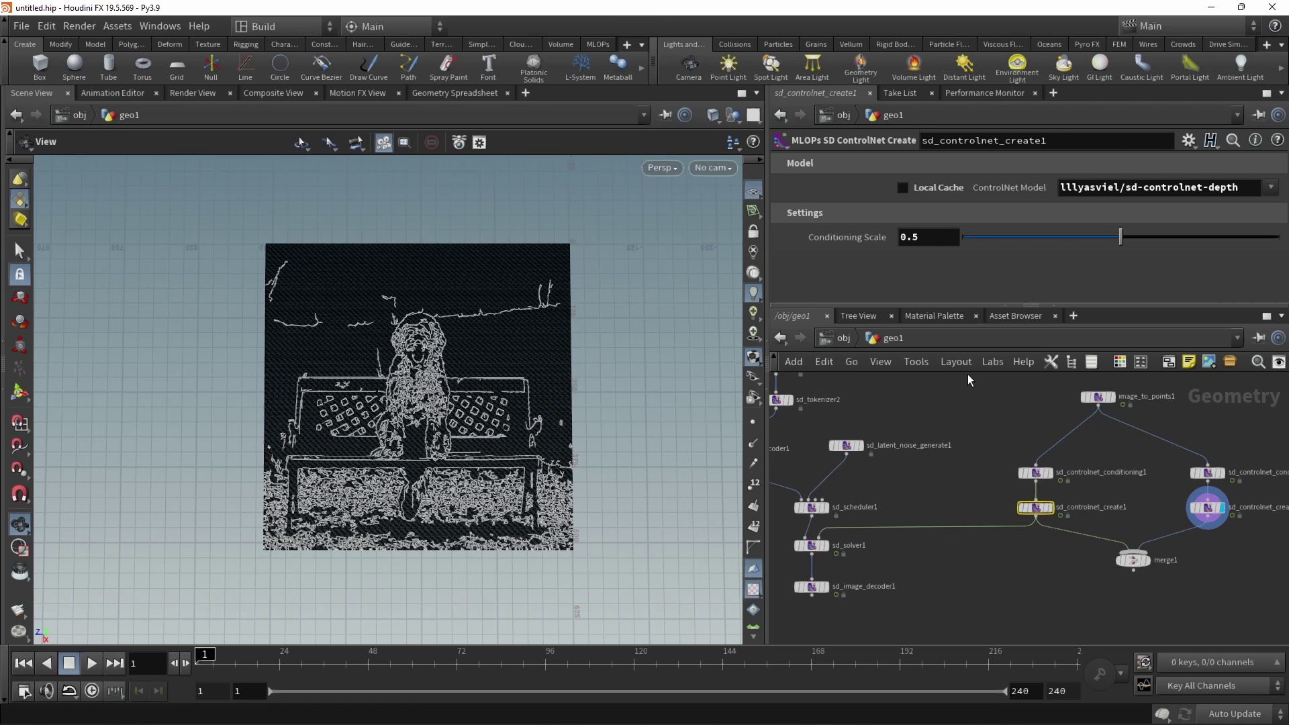
{"action": "left_click_drag", "start_coordinate": [937, 242], "coordinate": [881, 241]}
{"action": "type", "text": "1"}
{"action": "key", "text": "Return"}
Step: Select both conditioning nodes, both ControlNet Create nodes and the Merge node, and shift them together closer to the Image to Points node
{"action": "left_click_drag", "start_coordinate": [1015, 601], "coordinate": [1214, 465]}
{"action": "left_click_drag", "start_coordinate": [1208, 511], "coordinate": [1186, 484]}
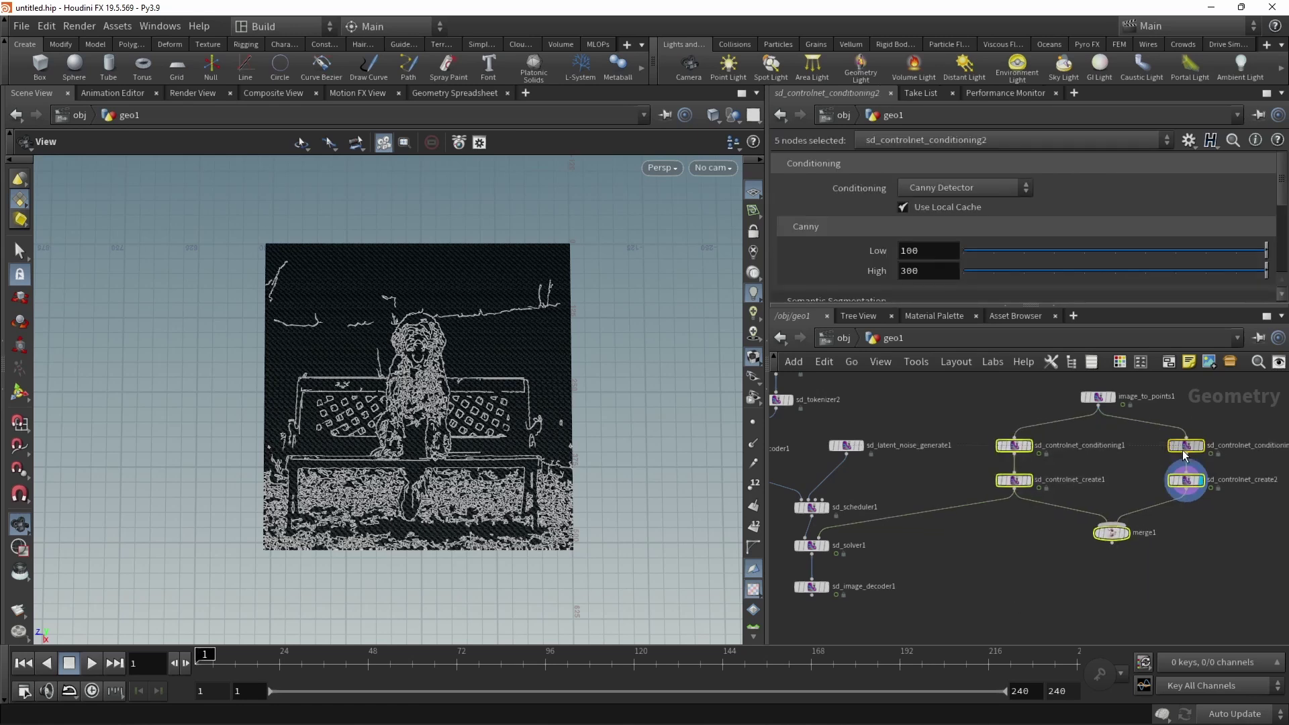
{"action": "left_click", "coordinate": [1222, 555]}
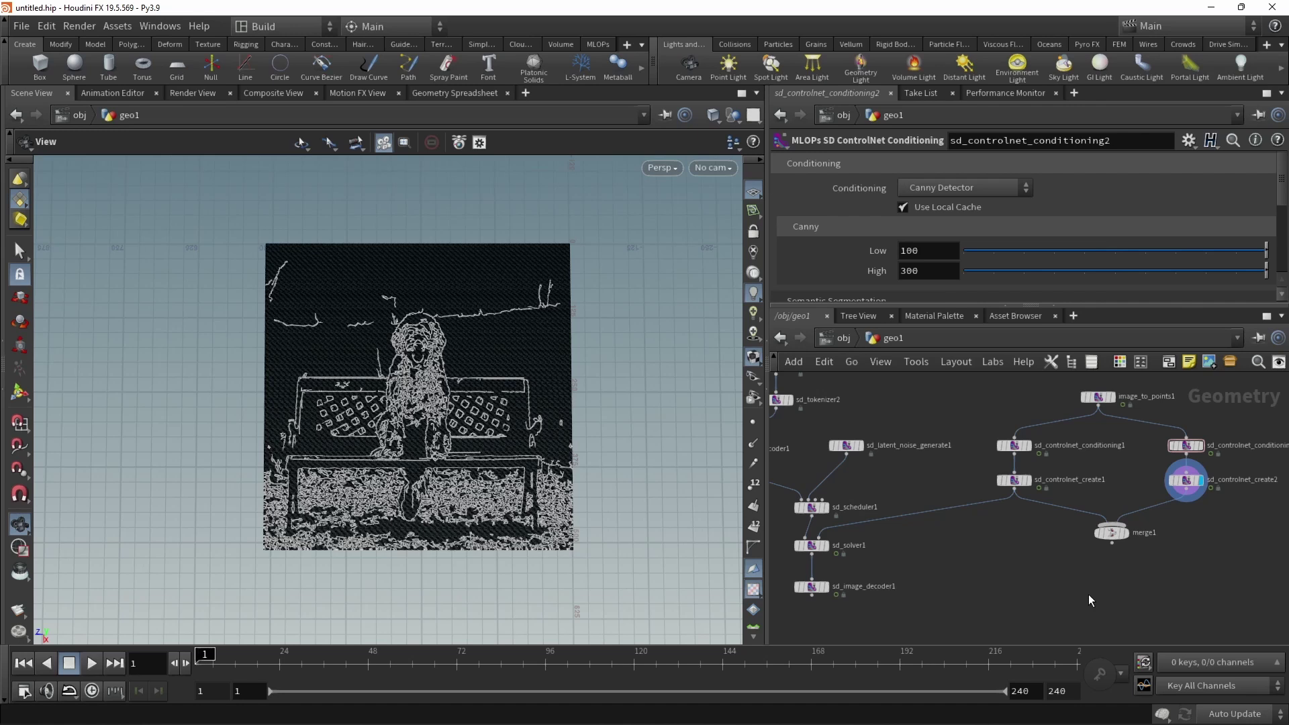
Step: Lower the SD Solver node, feed the Merge output into its ControlNet input and display the image decoder
{"action": "middle_click_drag", "start_coordinate": [1028, 589], "coordinate": [1037, 558]}
{"action": "left_click_drag", "start_coordinate": [821, 515], "coordinate": [821, 555], "text": "ctrl"}
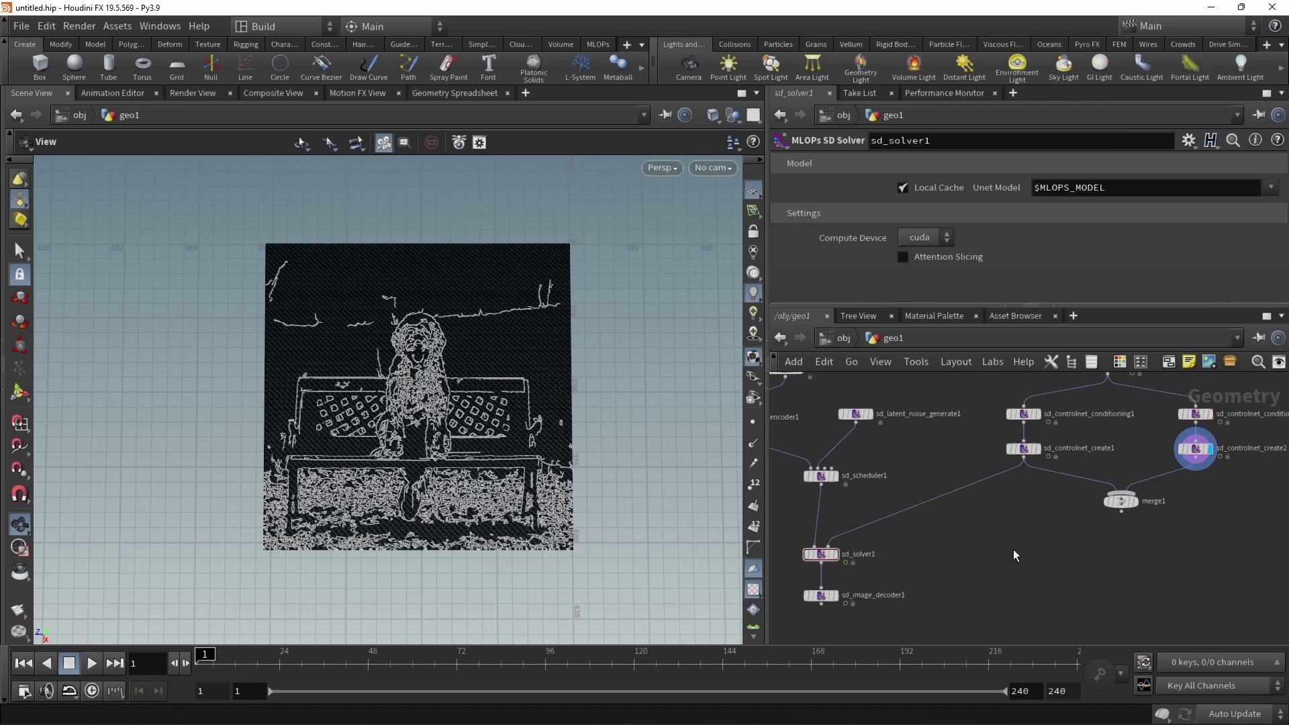
{"action": "left_click", "coordinate": [1122, 514]}
{"action": "left_click", "coordinate": [836, 547]}
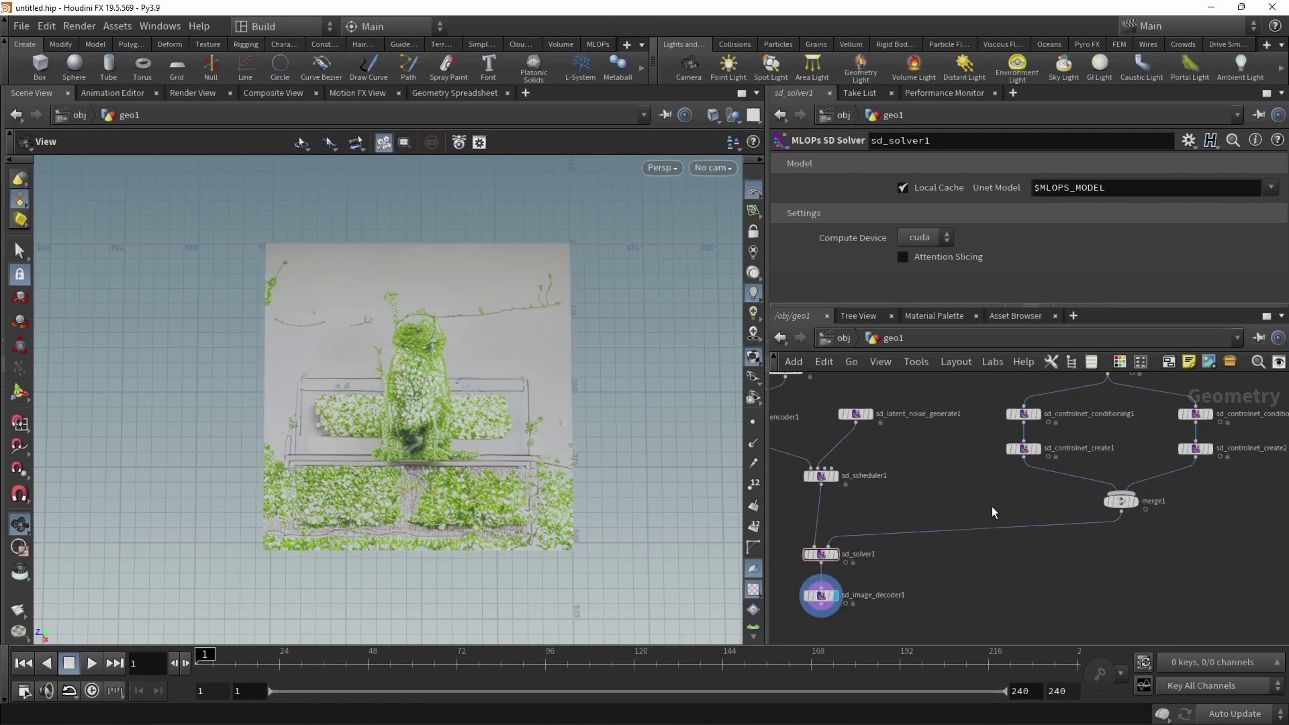
Step: Bypass the Merge node below the two ControlNet branches, check the depth ControlNet Create output and redisplay the image decoder
{"action": "left_click_drag", "start_coordinate": [993, 506], "coordinate": [1031, 446]}
{"action": "left_click", "coordinate": [1181, 446]}
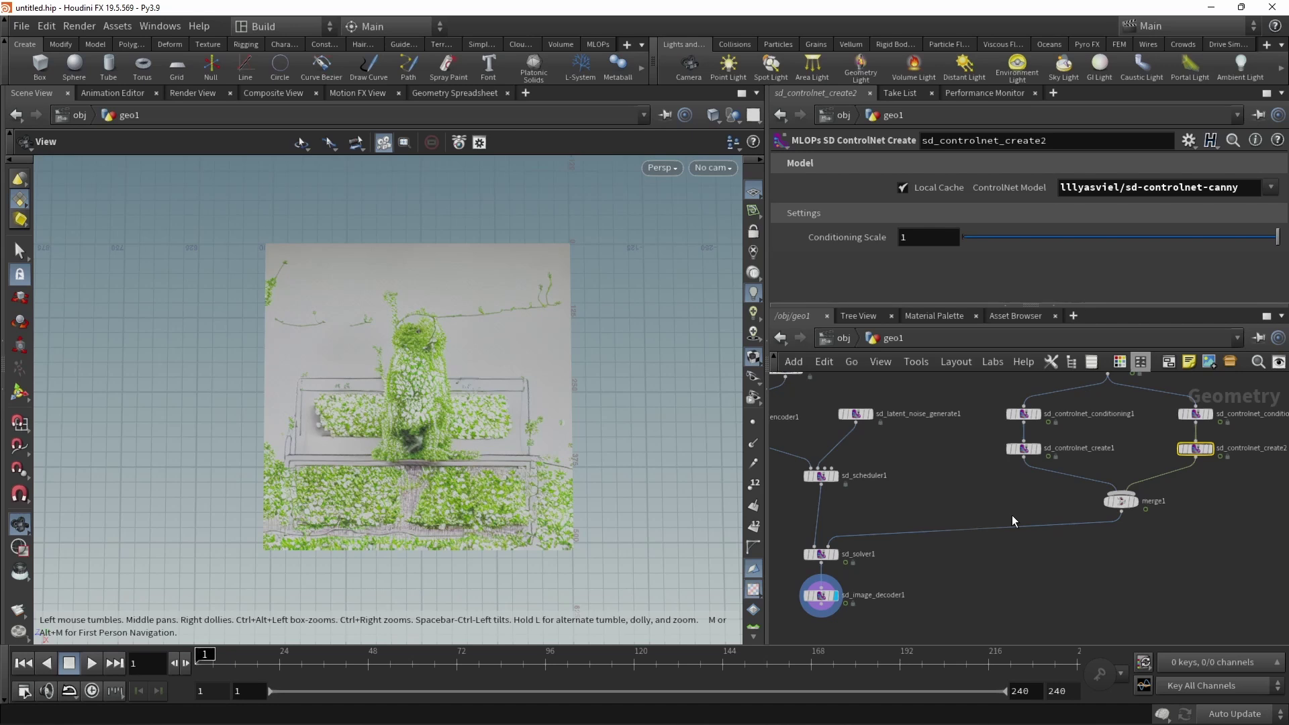
{"action": "left_click", "coordinate": [1208, 449]}
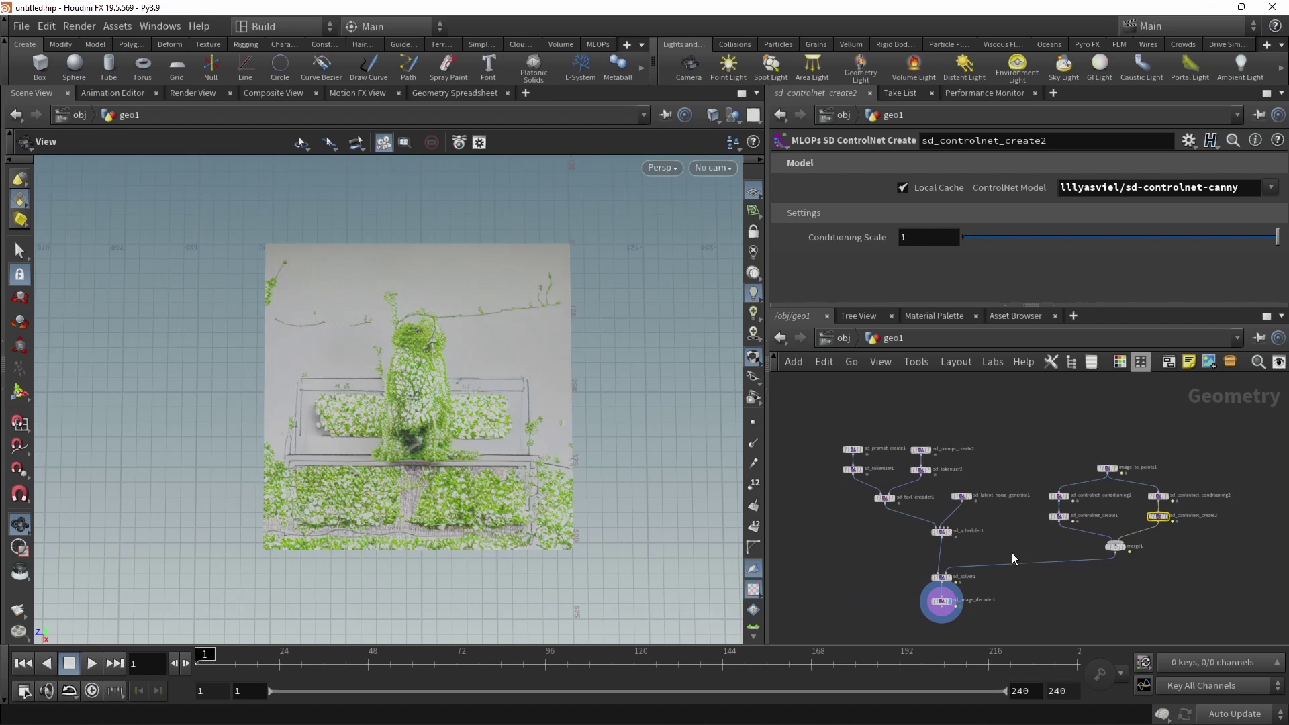
{"action": "scroll", "coordinate": [1199, 567], "scroll_direction": "up", "scroll_amount": 3}
{"action": "mouse_move", "coordinate": [1062, 534]}
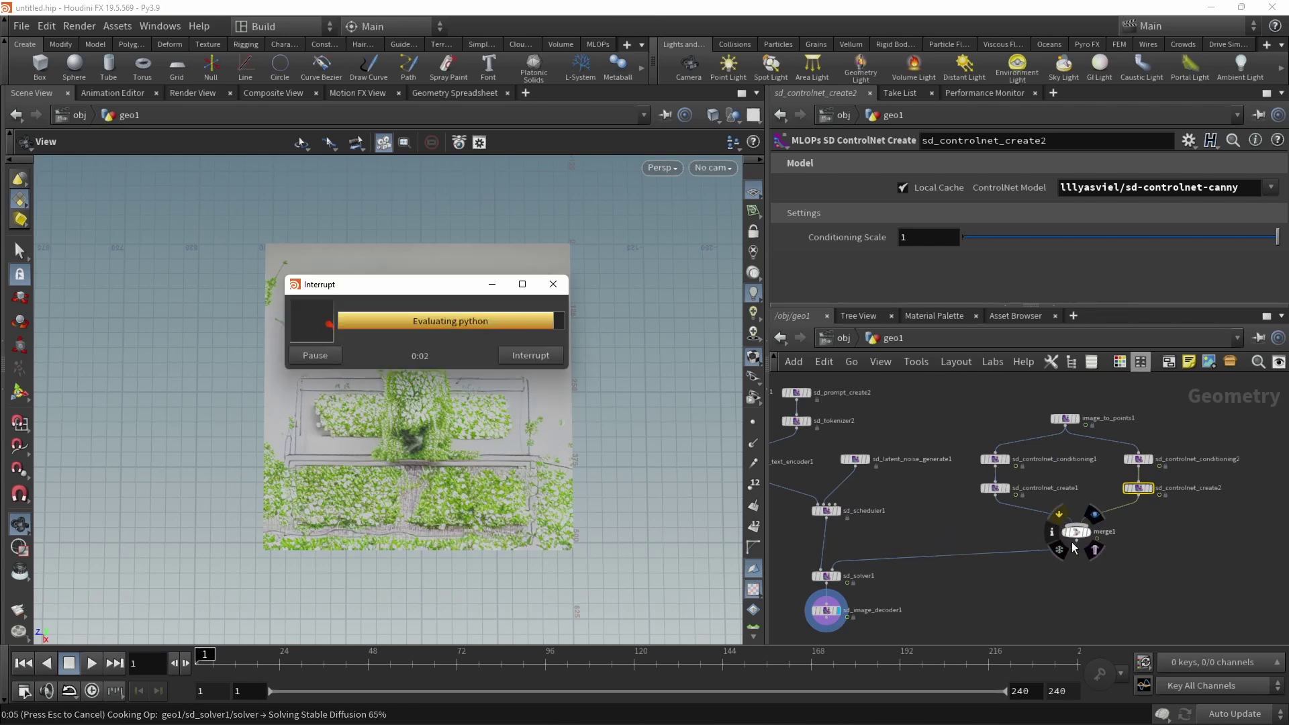
{"action": "left_click", "coordinate": [1007, 488]}
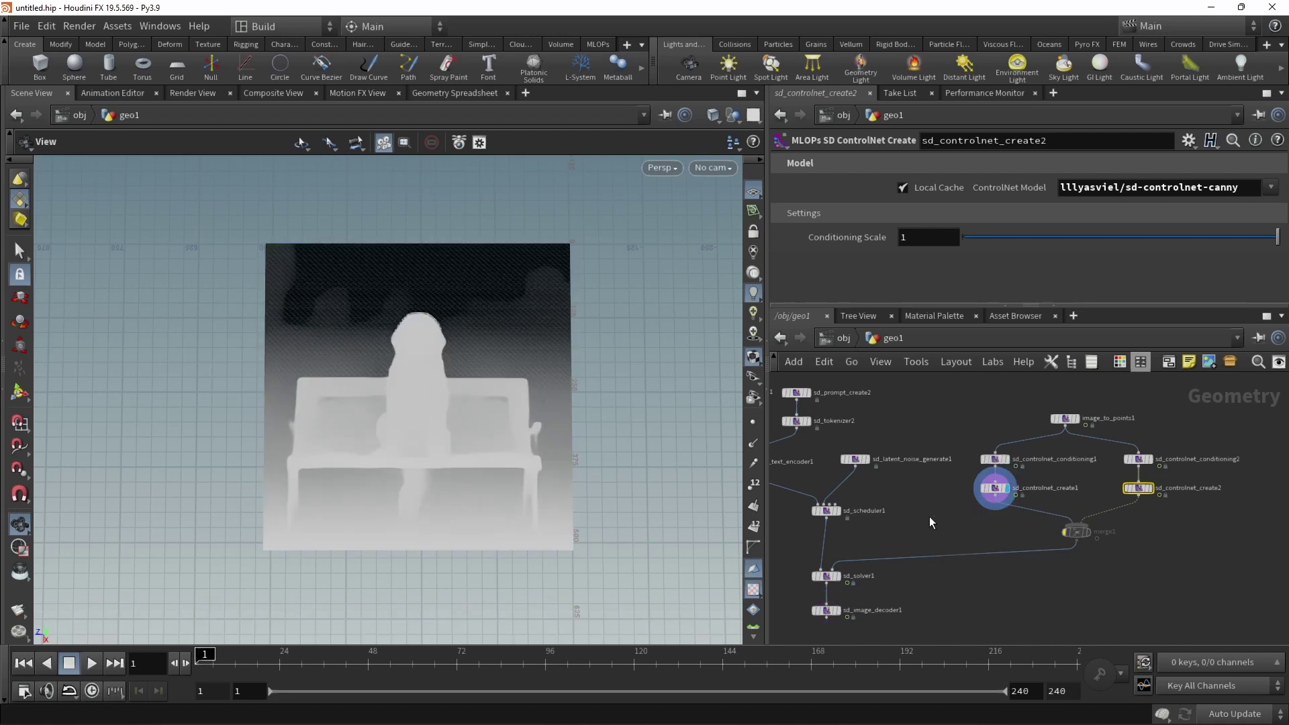
{"action": "left_click", "coordinate": [844, 611]}
{"action": "middle_click_drag", "start_coordinate": [954, 421], "coordinate": [1005, 440]}
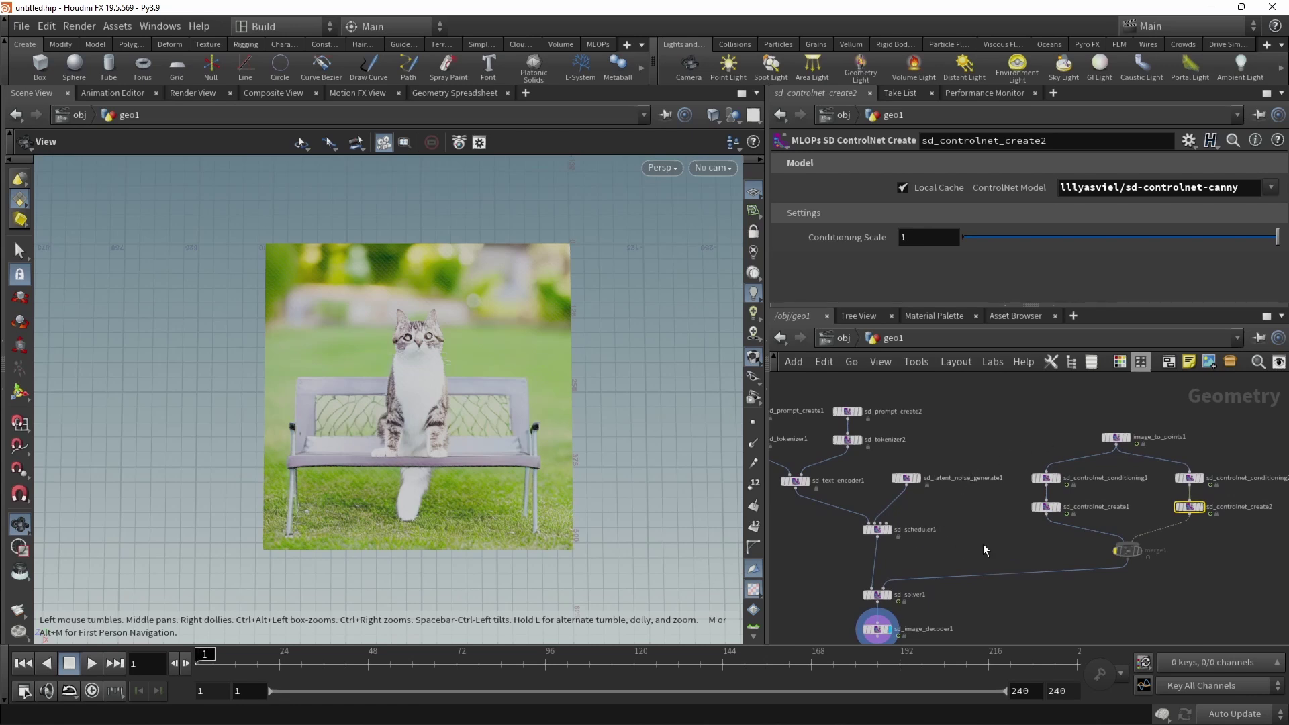
Step: Shift the latent noise node aside and add a second MLOPs SD Image to Points node beside the ControlNet branches
{"action": "left_click_drag", "start_coordinate": [905, 479], "coordinate": [886, 479]}
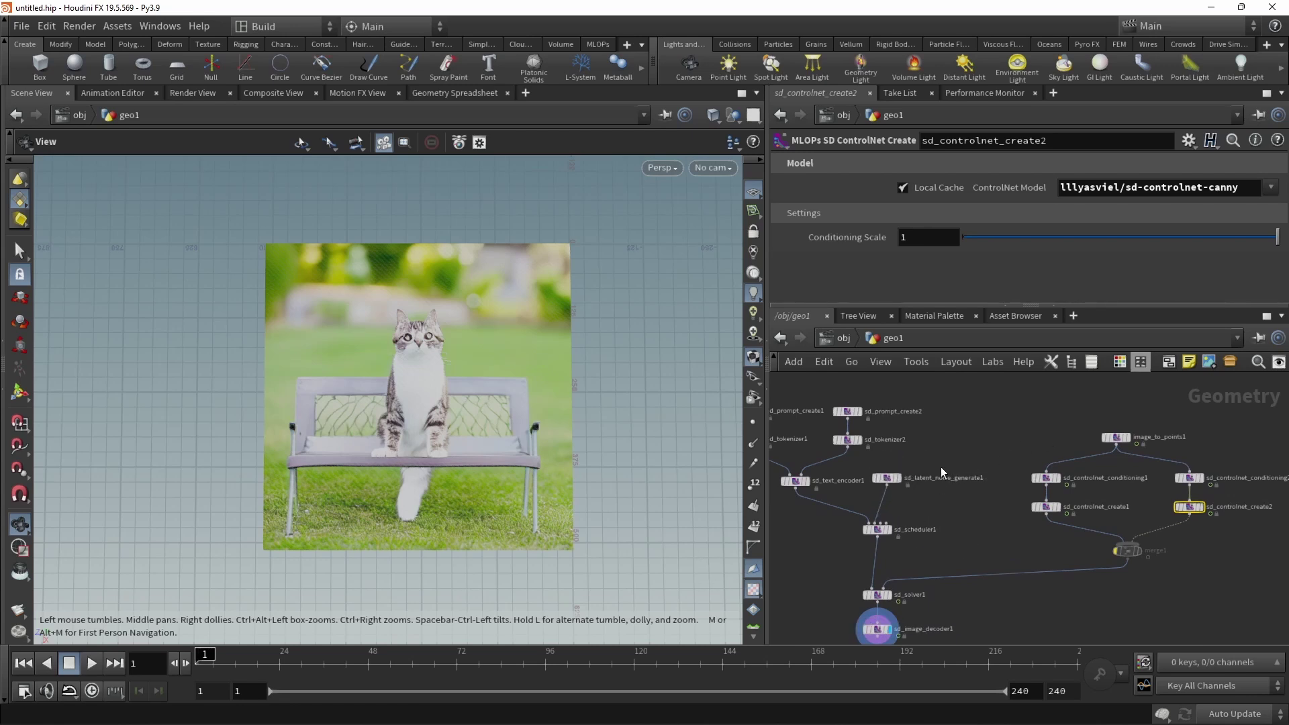
{"action": "key", "text": "Tab"}
{"action": "type", "text": "imag"}
{"action": "key", "text": "Up"}
{"action": "key", "text": "Return"}
{"action": "left_click", "coordinate": [1006, 426]}
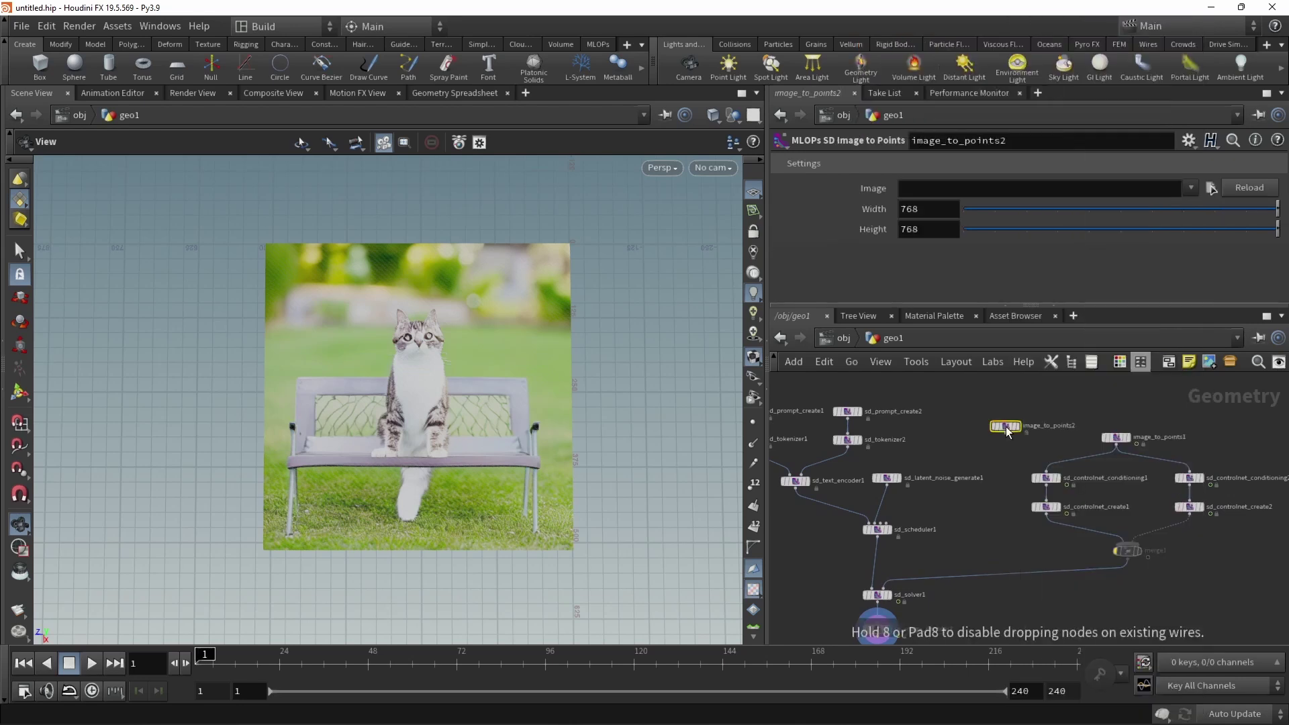
Step: Give the new Image to Points node a width and height of 512 and the raw.githubusercontent.com/CompVis image URL, then display the original node
{"action": "left_click_drag", "start_coordinate": [924, 210], "coordinate": [873, 215]}
{"action": "type", "text": "512"}
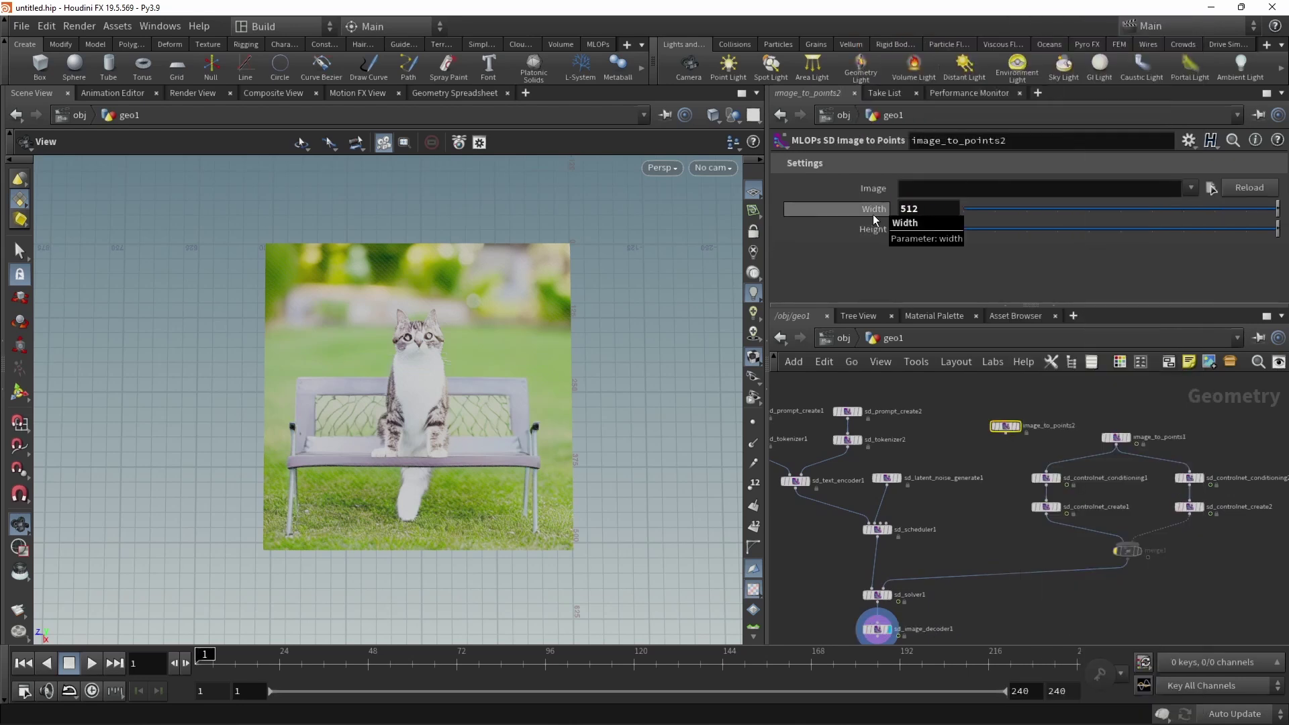
{"action": "key", "text": "Return"}
{"action": "left_click", "coordinate": [1017, 427]}
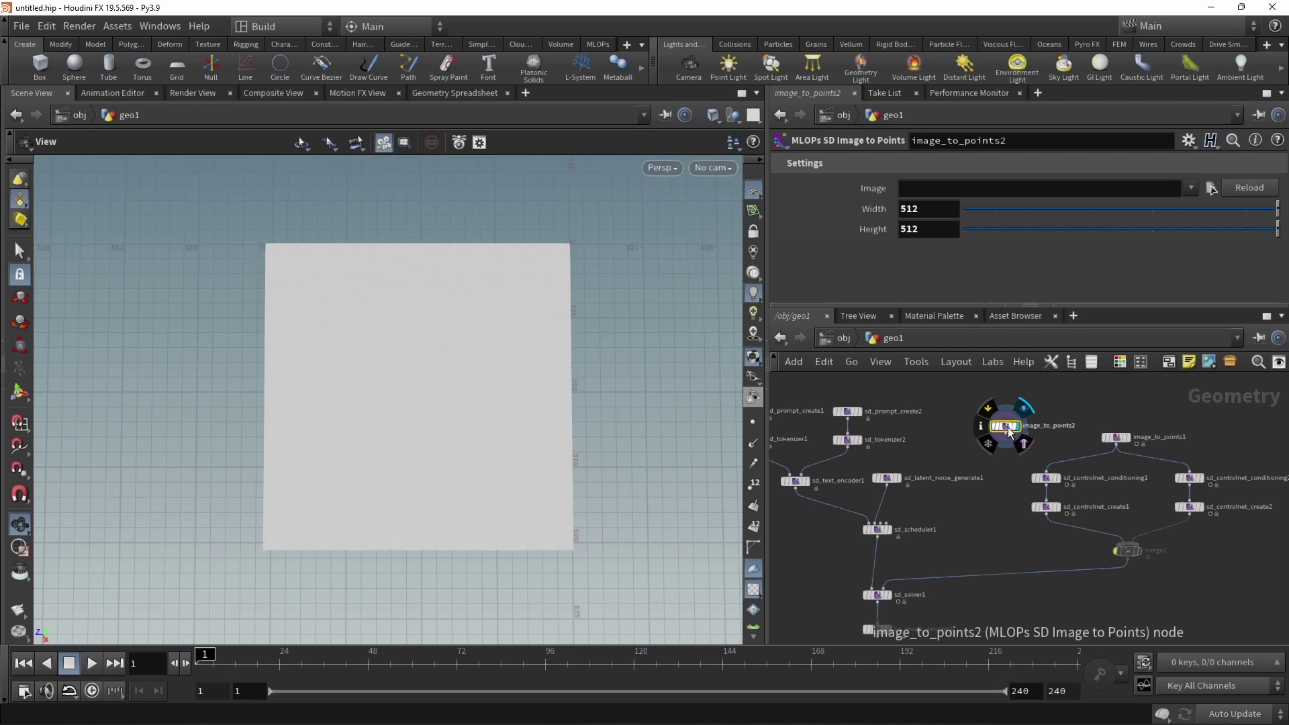
{"action": "left_click", "coordinate": [970, 190]}
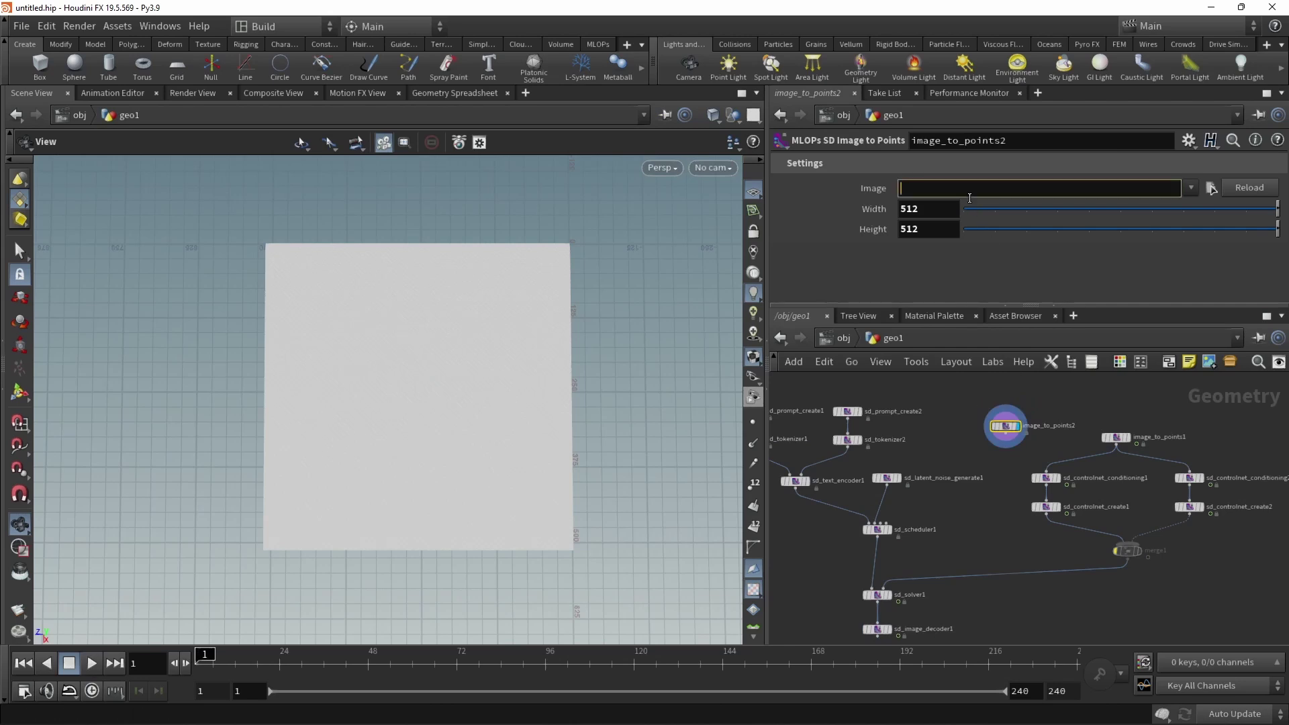
{"action": "key", "text": "ctrl+v"}
{"action": "key", "text": "Return"}
{"action": "left_click", "coordinate": [1128, 439]}
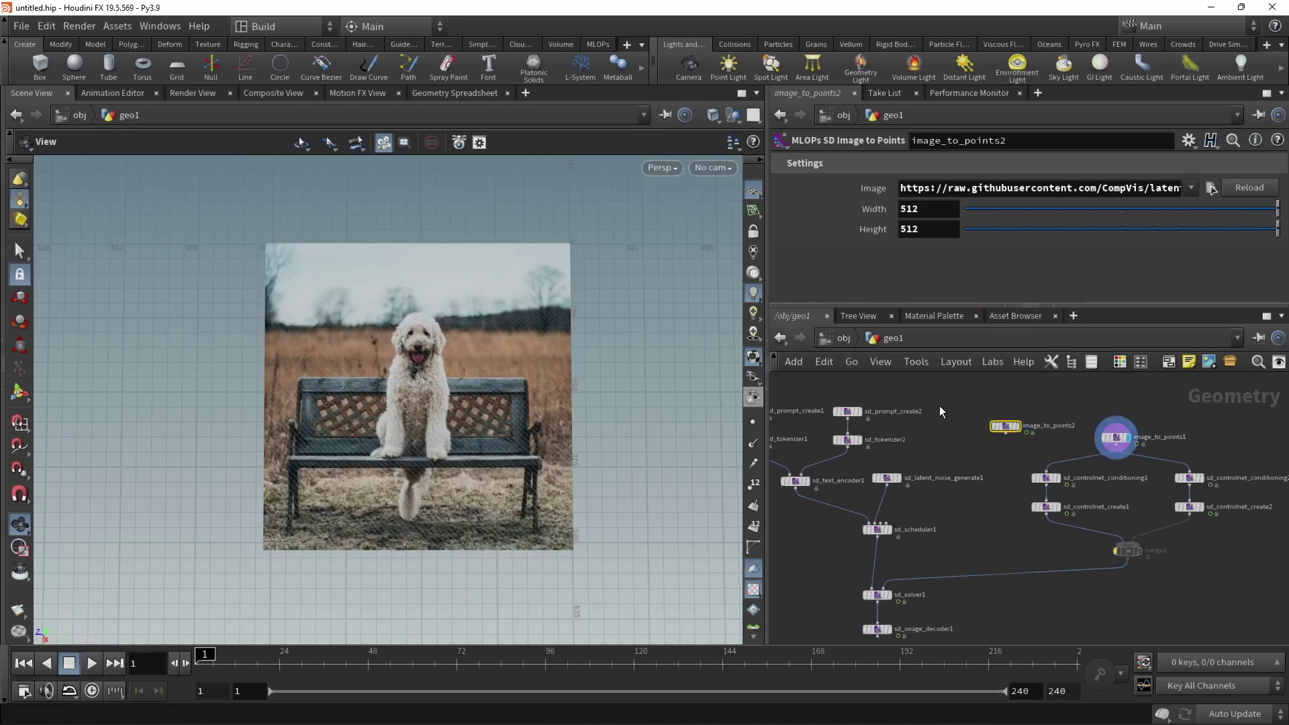
Step: Move the second Image to Points node near the scheduler, connect it to the scheduler's fourth input and display the image decoder
{"action": "scroll", "coordinate": [1000, 513], "scroll_direction": "up", "scroll_amount": 3}
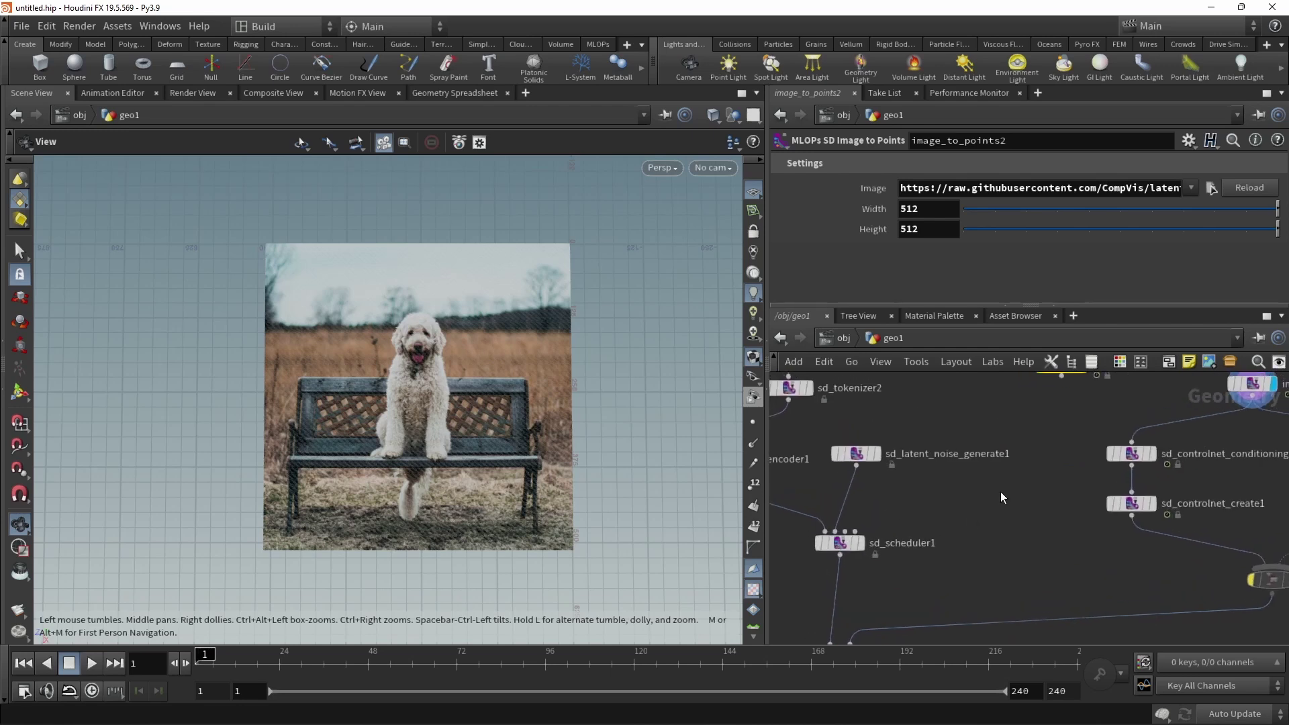
{"action": "middle_click_drag", "start_coordinate": [1038, 448], "coordinate": [1044, 515]}
{"action": "left_click_drag", "start_coordinate": [1057, 431], "coordinate": [993, 570]}
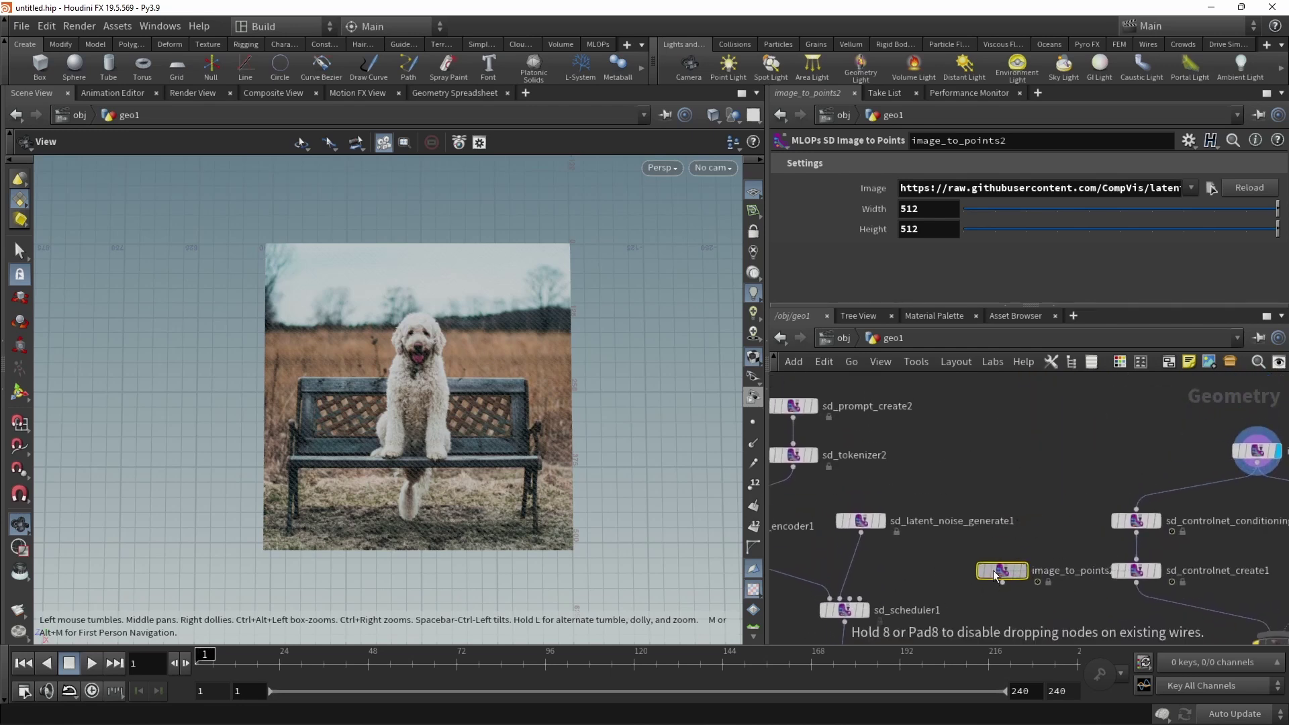
{"action": "left_click", "coordinate": [1003, 582]}
{"action": "left_click", "coordinate": [861, 599]}
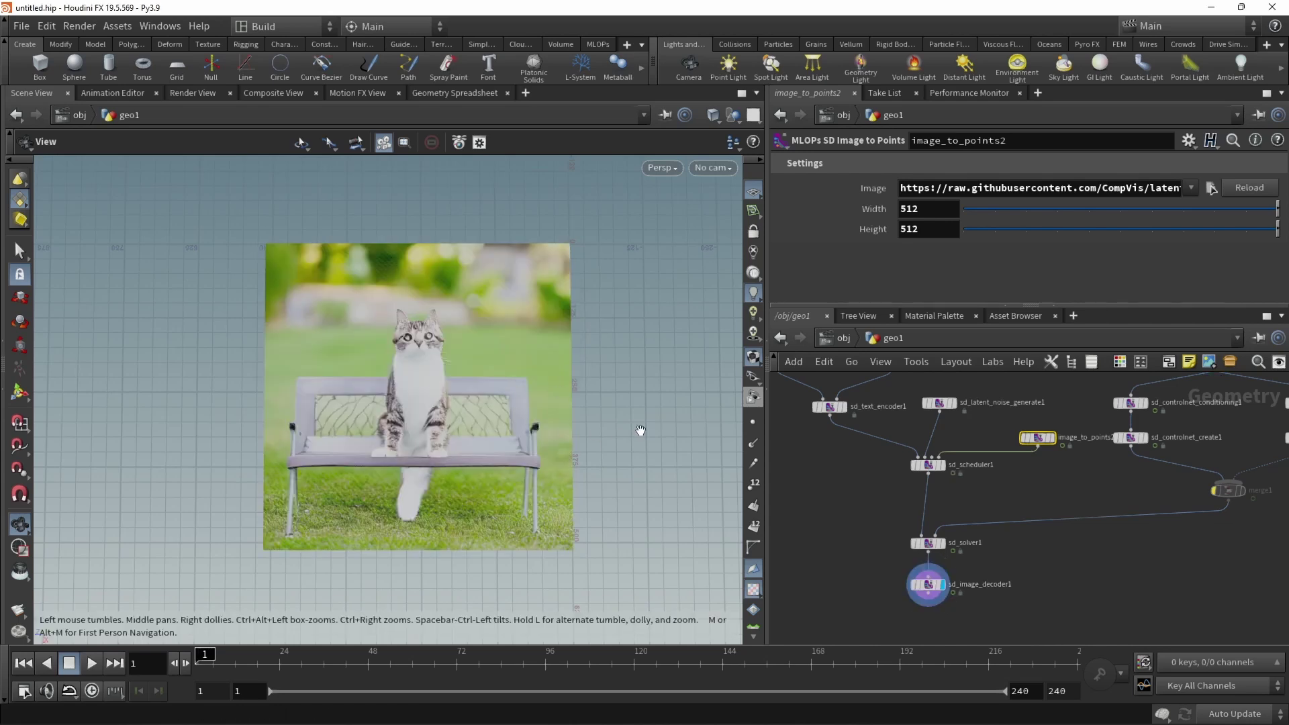
Step: Move the original Image to Points node up toward the prompt branches and display the reference photo
{"action": "middle_click_drag", "start_coordinate": [1000, 446], "coordinate": [977, 587]}
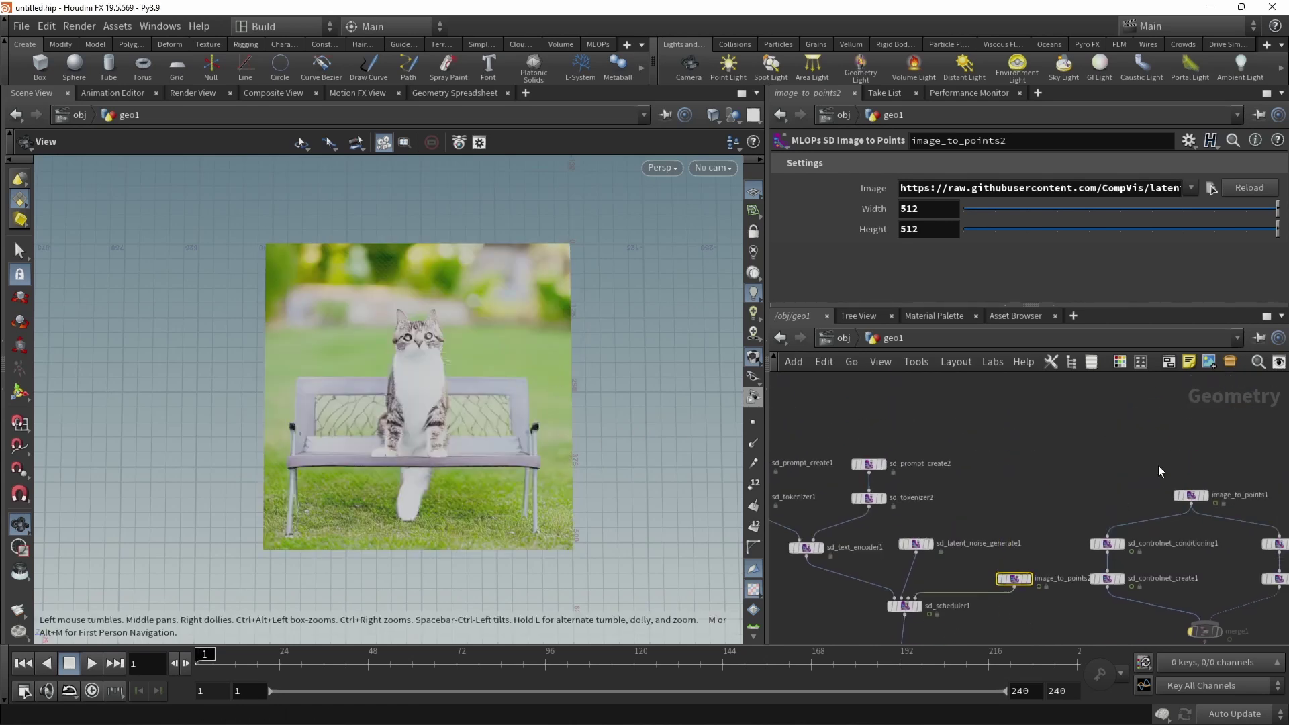
{"action": "mouse_move", "coordinate": [1195, 498]}
{"action": "left_click_drag", "start_coordinate": [1195, 496], "coordinate": [1137, 449]}
{"action": "left_click", "coordinate": [1149, 449]}
{"action": "middle_click_drag", "start_coordinate": [1077, 497], "coordinate": [1094, 433]}
{"action": "left_click_drag", "start_coordinate": [1144, 387], "coordinate": [1096, 392]}
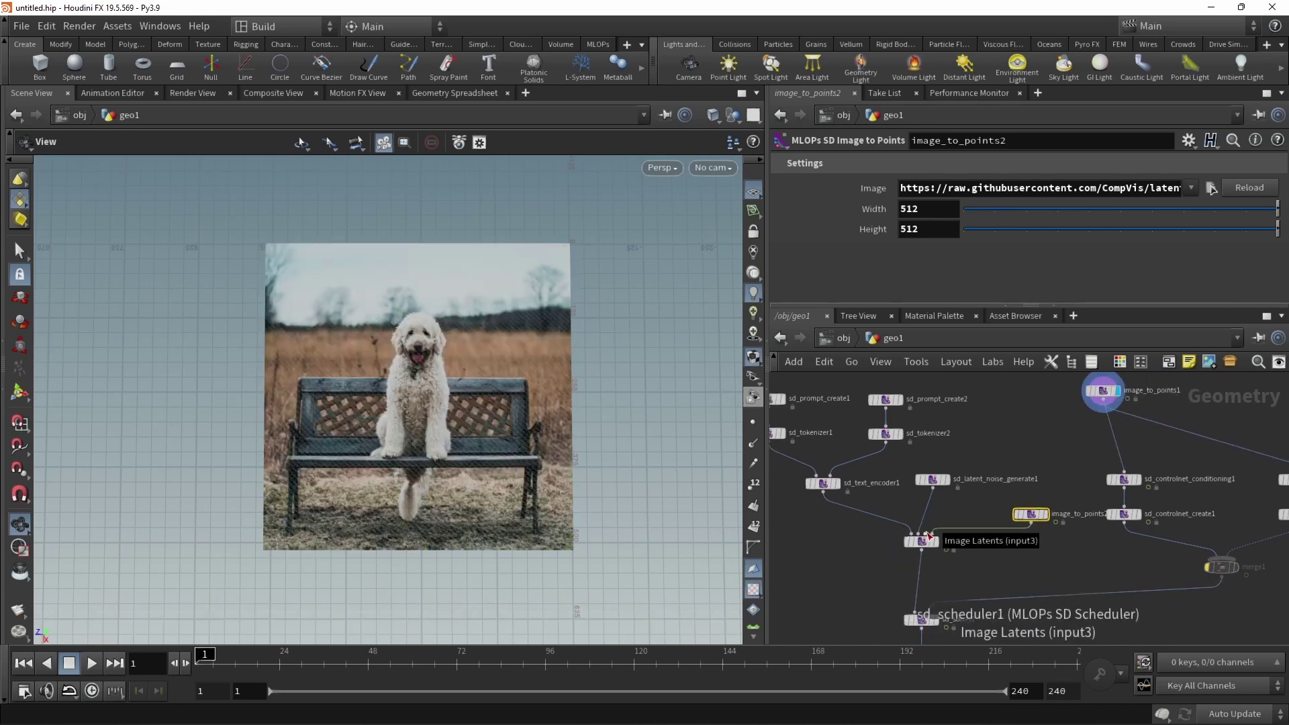
Step: Add an MLOPs SD Image Encoder node, connect the original Image to Points node to it and display its output
{"action": "key", "text": "Tab"}
{"action": "type", "text": "enc"}
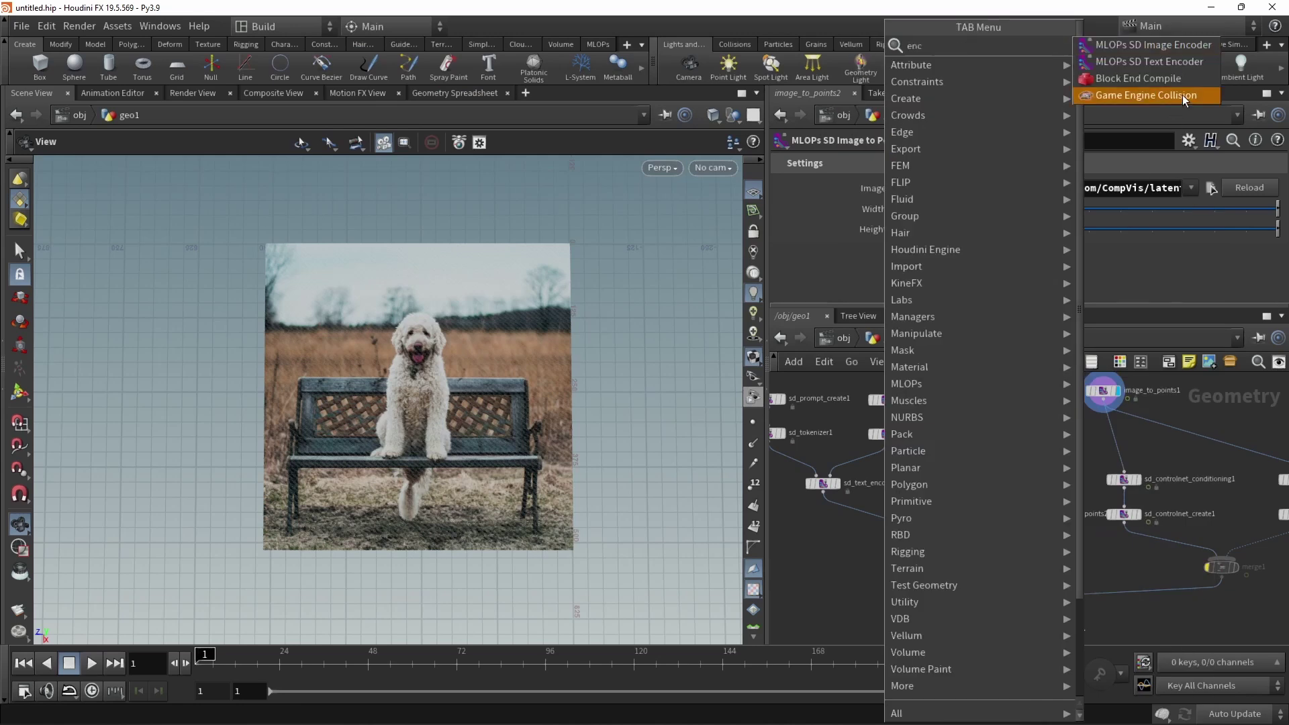
{"action": "left_click", "coordinate": [1168, 44]}
{"action": "left_click", "coordinate": [1040, 435]}
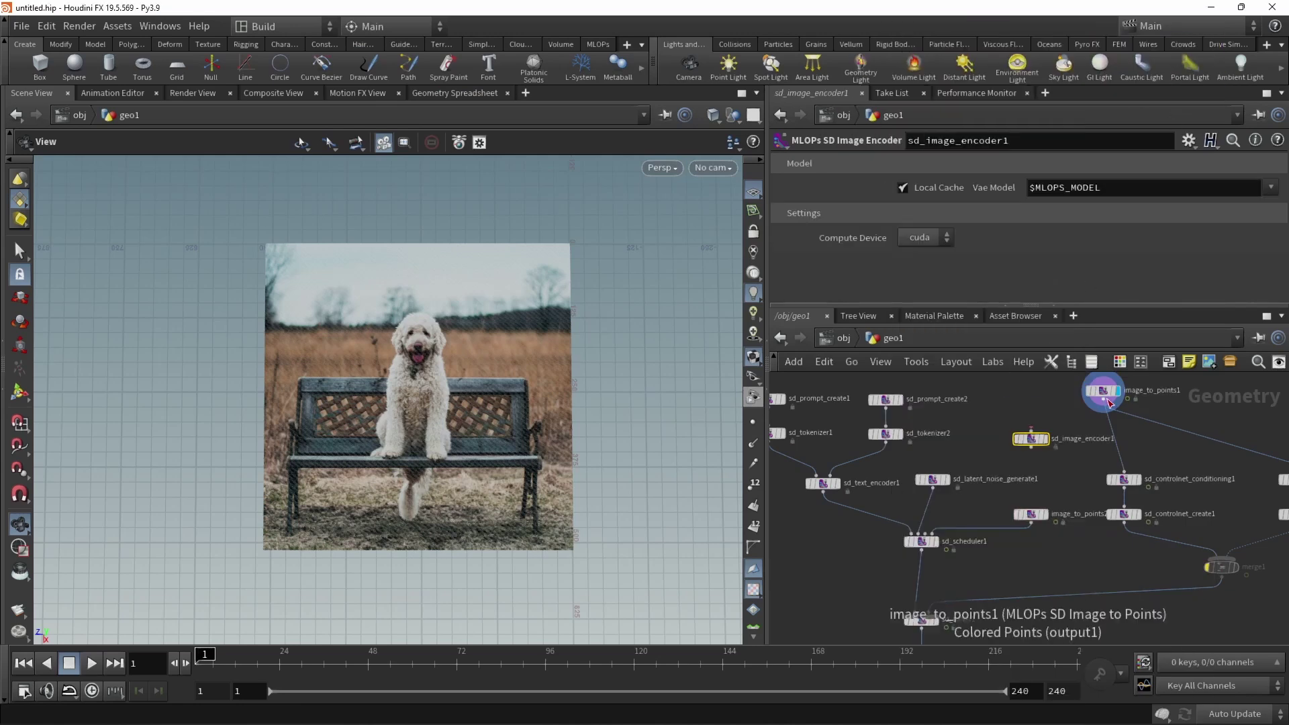
{"action": "left_click", "coordinate": [1106, 405]}
{"action": "left_click", "coordinate": [1031, 432]}
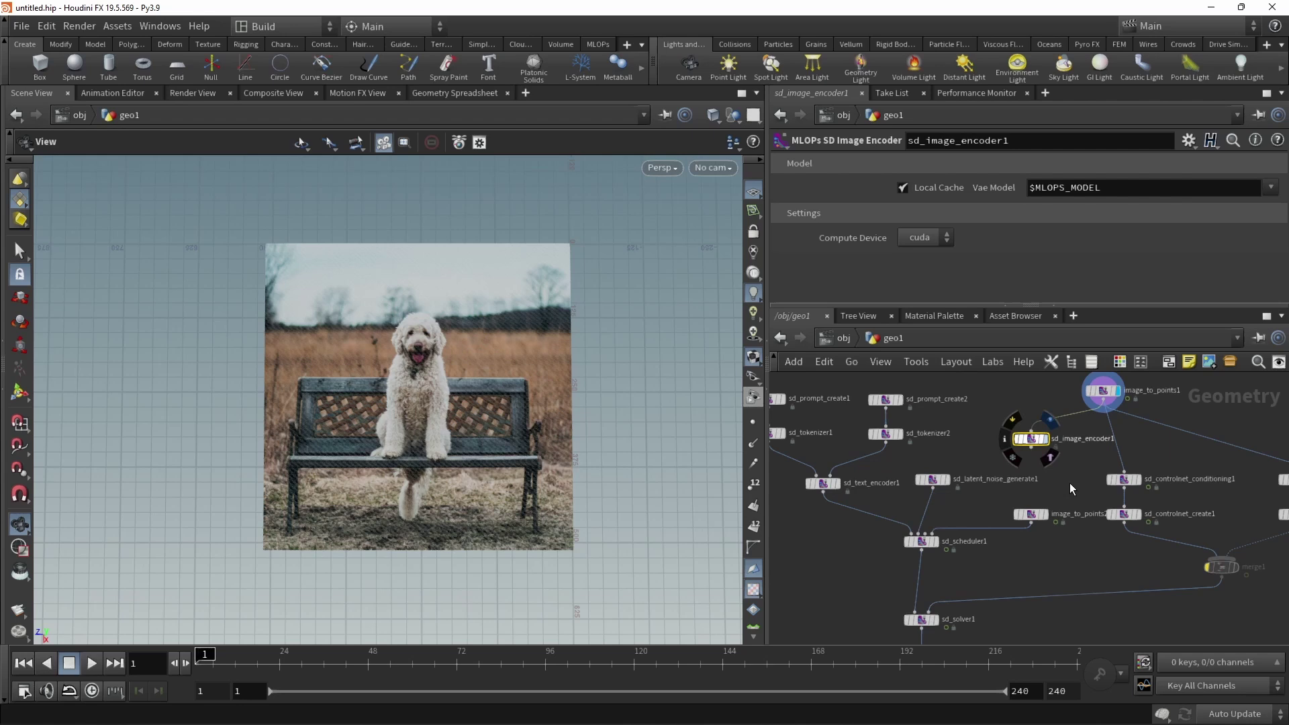
{"action": "left_click", "coordinate": [1045, 441]}
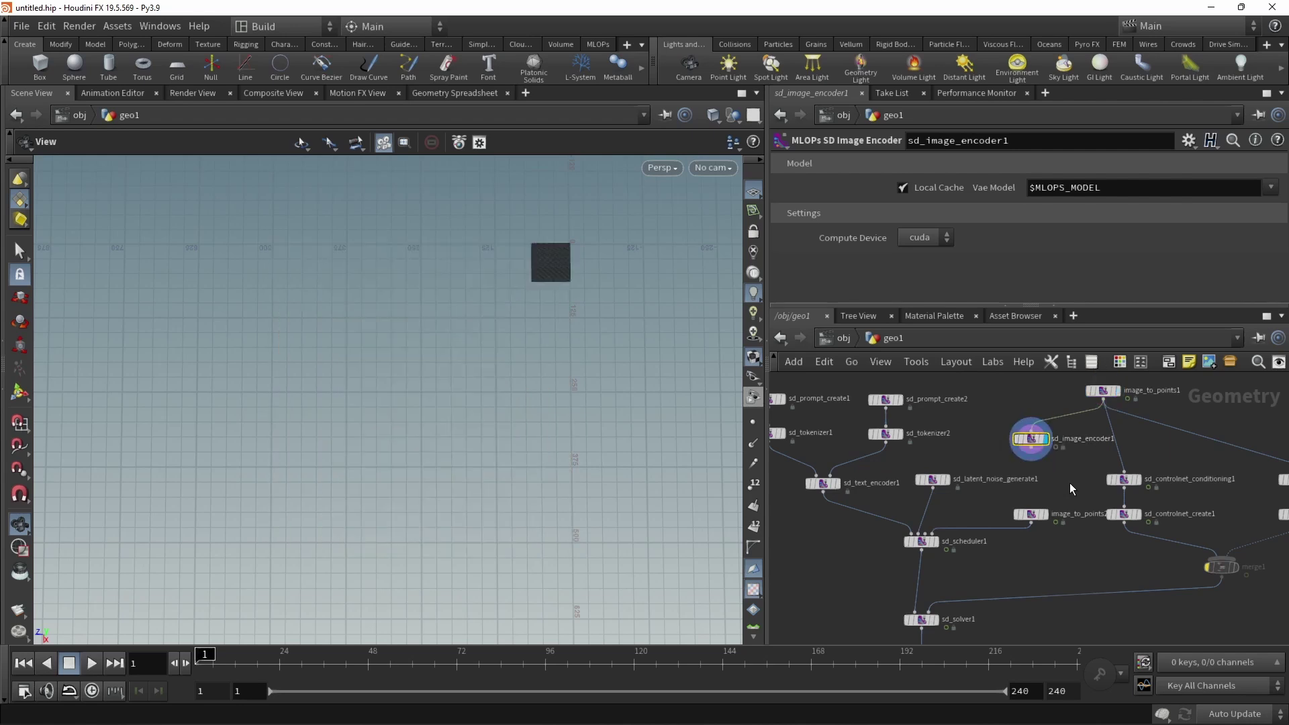
Step: Connect the Image Encoder to the scheduler's Image Latents input and display the image decoder
{"action": "left_click", "coordinate": [1034, 448]}
{"action": "left_click", "coordinate": [956, 511]}
{"action": "middle_click_drag", "start_coordinate": [1003, 575], "coordinate": [1004, 477]}
{"action": "left_click", "coordinate": [937, 564]}
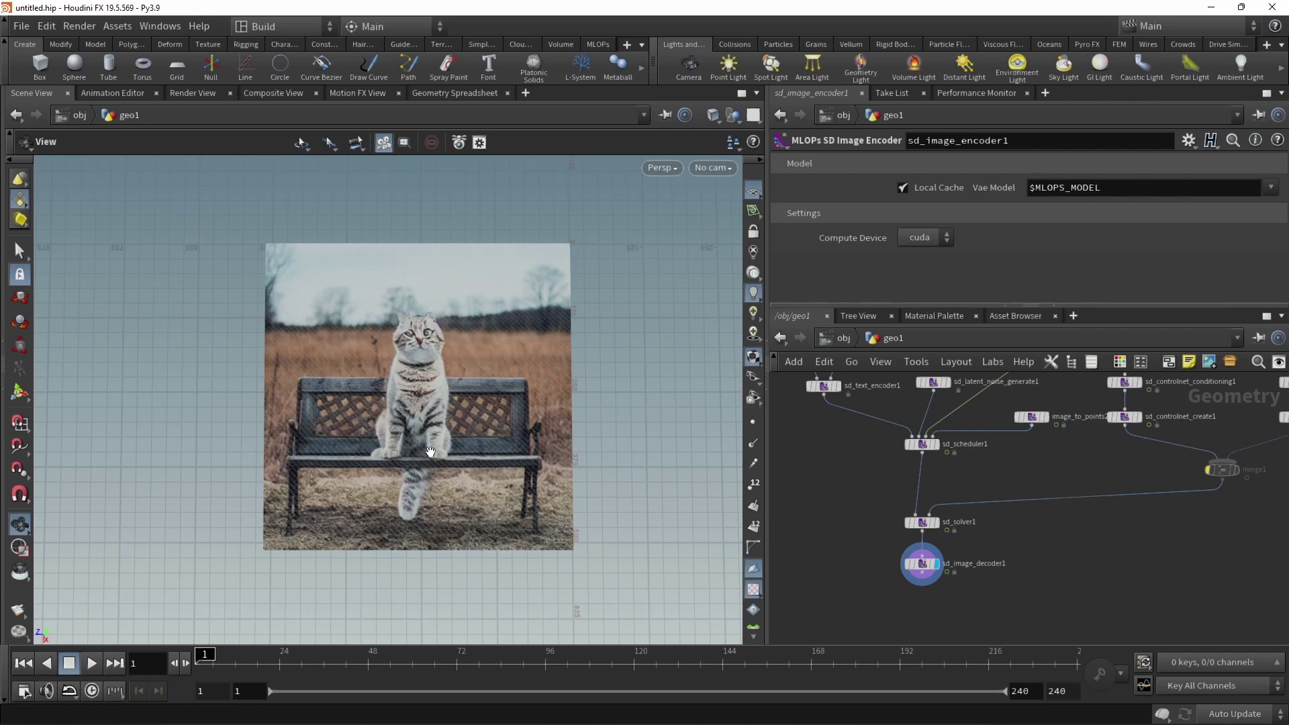
Step: Enlarge the parameter area and examine the settings of the scheduler, the depth ControlNet Create node and the latent noise node
{"action": "left_click", "coordinate": [922, 443]}
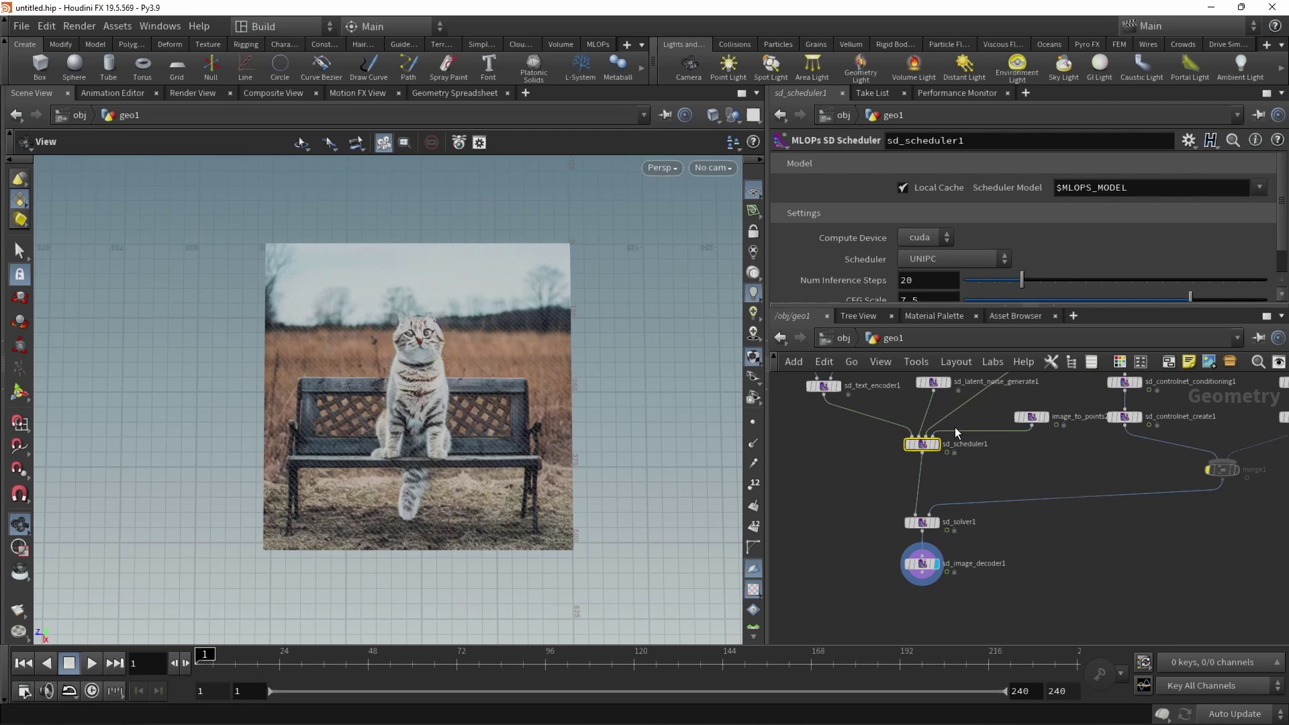
{"action": "left_click_drag", "start_coordinate": [916, 305], "coordinate": [910, 371]}
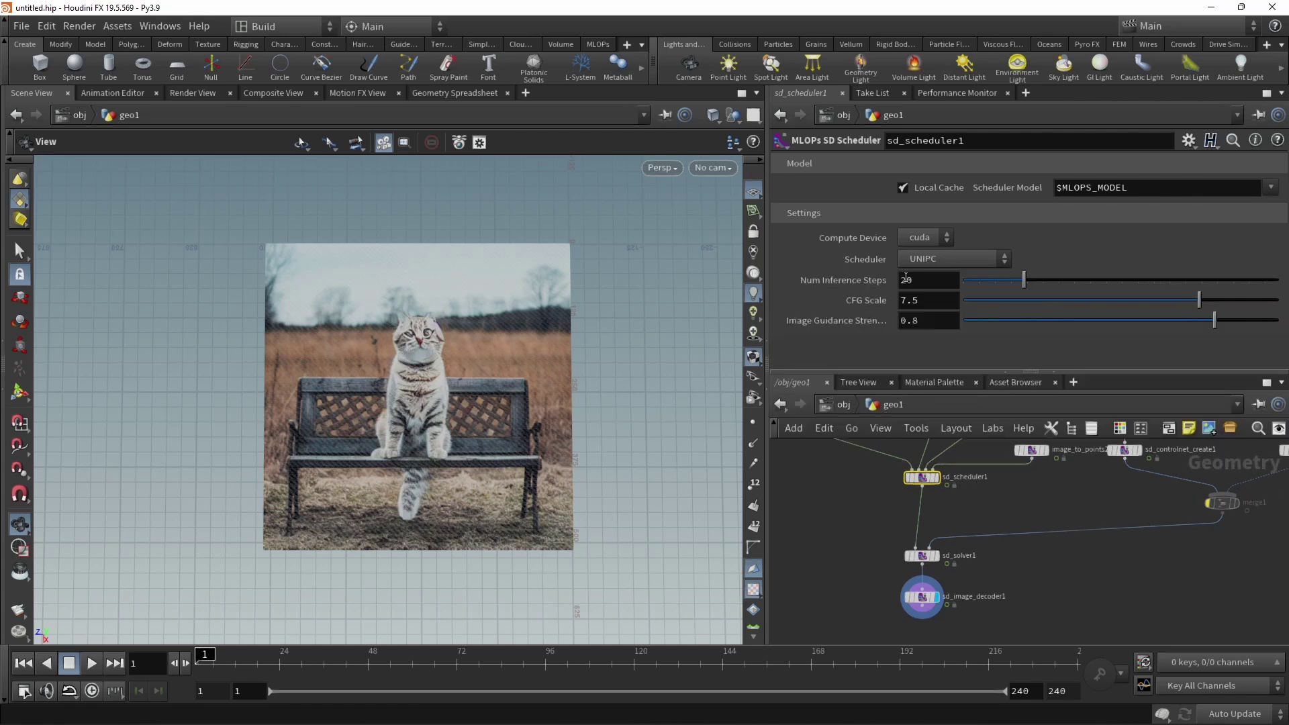
{"action": "middle_click_drag", "start_coordinate": [862, 491], "coordinate": [844, 564]}
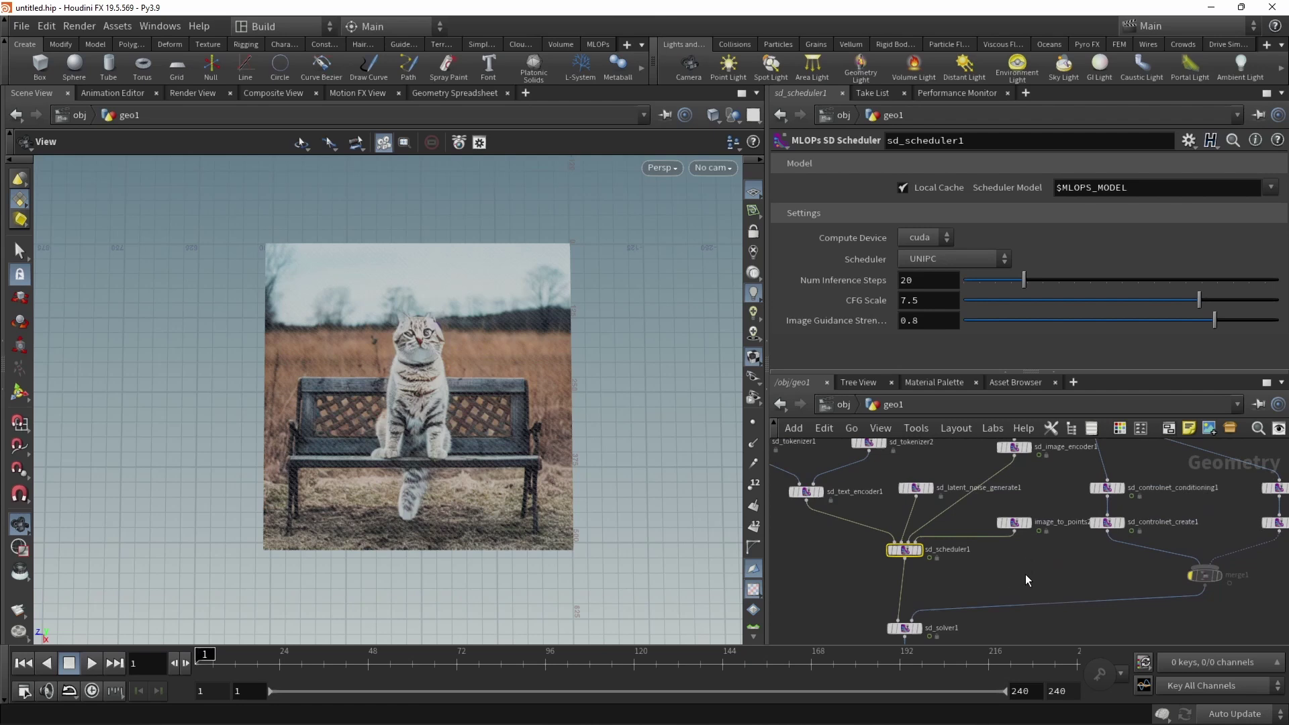
{"action": "middle_click_drag", "start_coordinate": [1025, 574], "coordinate": [991, 610]}
{"action": "left_click", "coordinate": [1087, 558]}
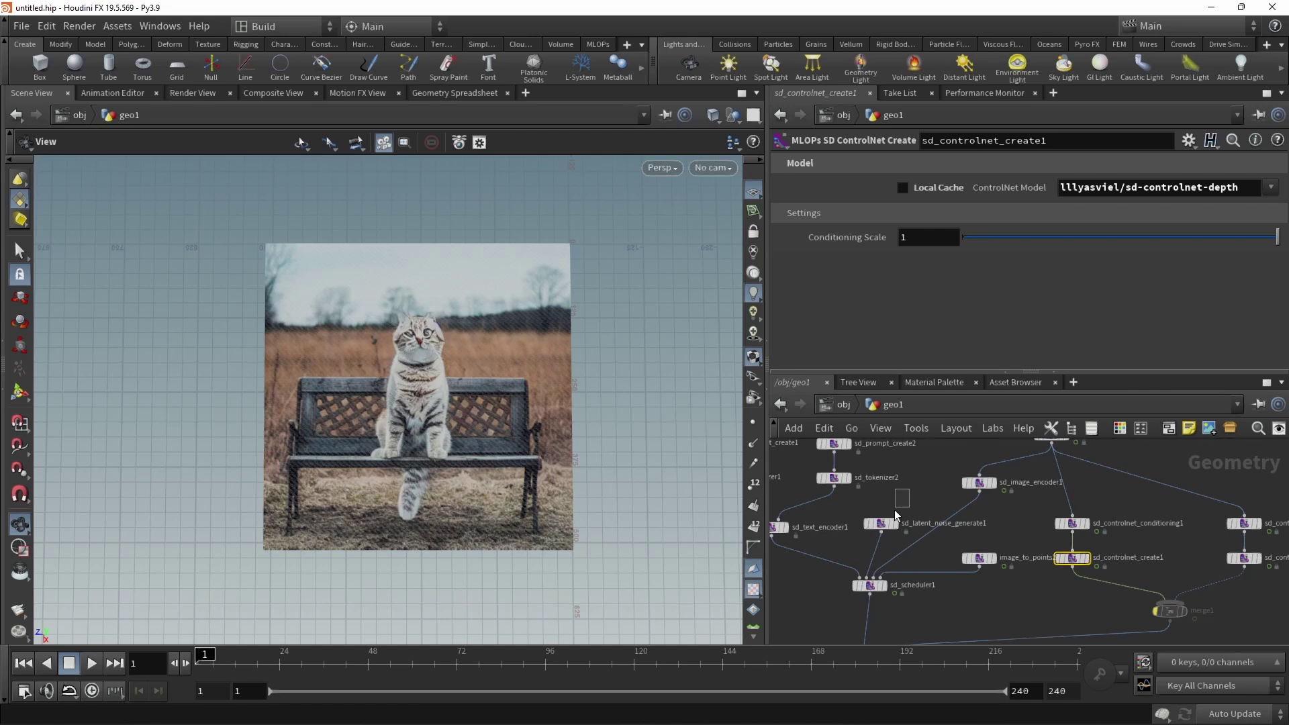
{"action": "left_click", "coordinate": [880, 523]}
{"action": "key", "text": "h"}
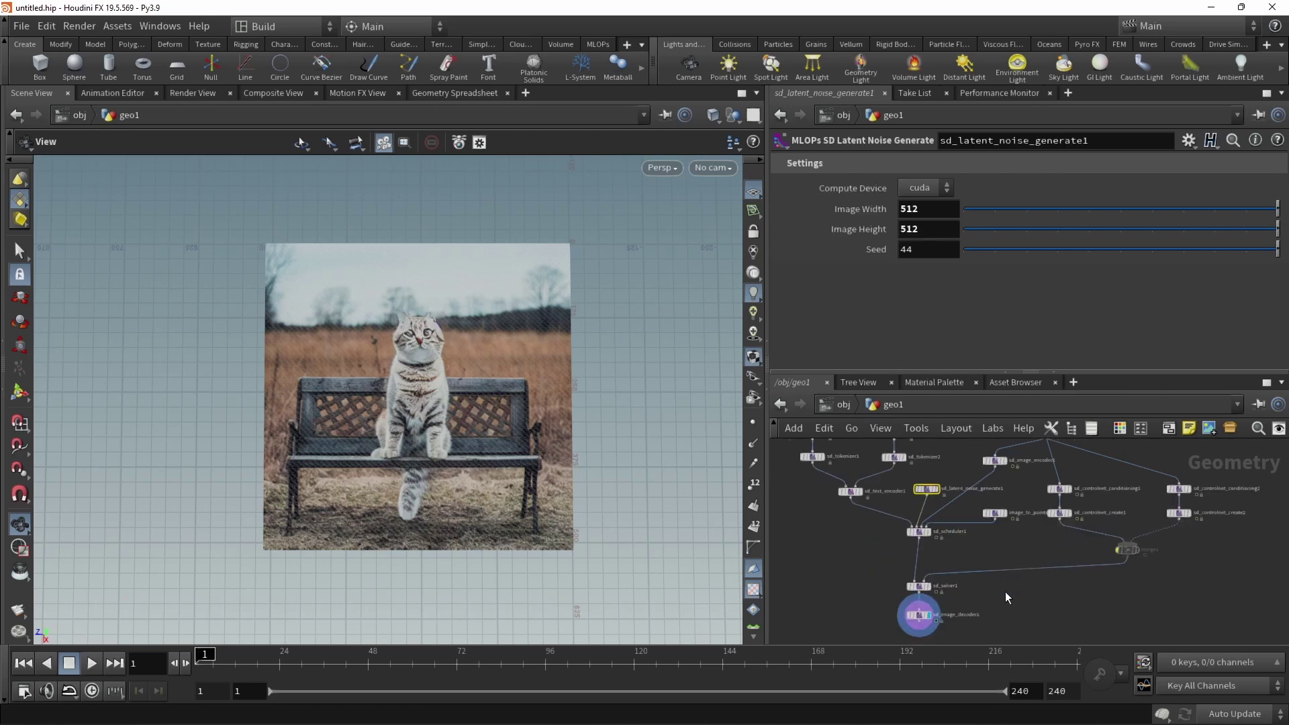